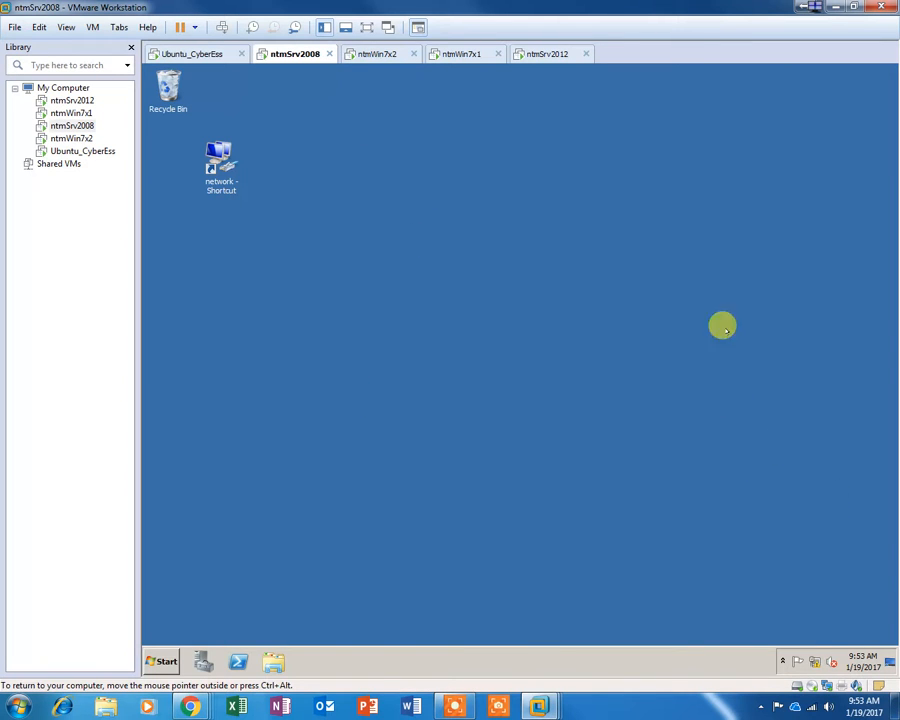
Step: Log off the ntmSrv2008 server from its Start menu session options
{"action": "left_click", "coordinate": [558, 54]}
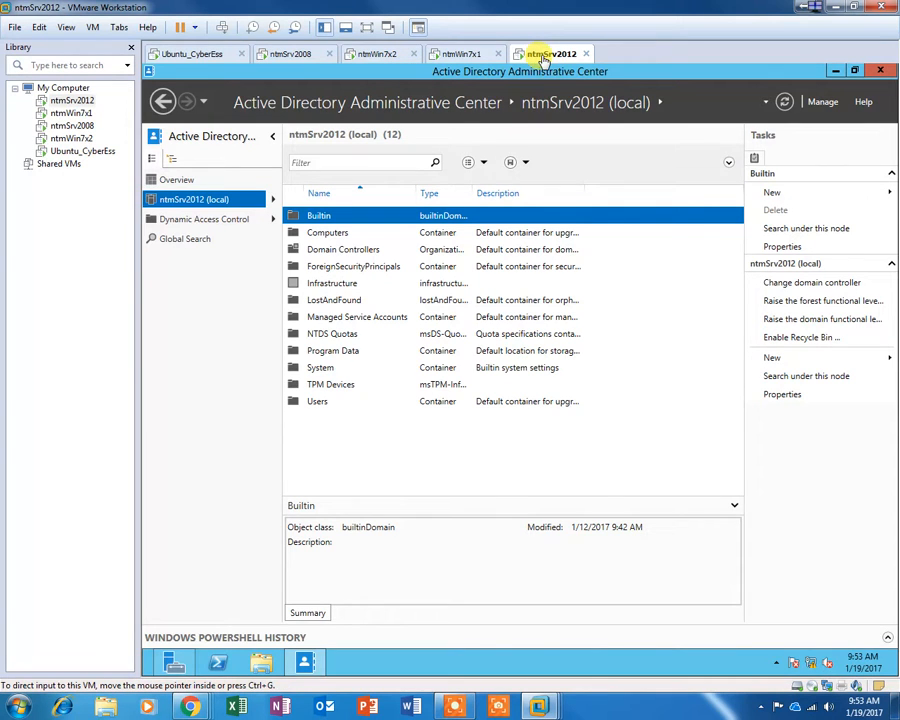
{"action": "left_click", "coordinate": [480, 55]}
{"action": "left_click", "coordinate": [393, 54]}
{"action": "left_click", "coordinate": [320, 58]}
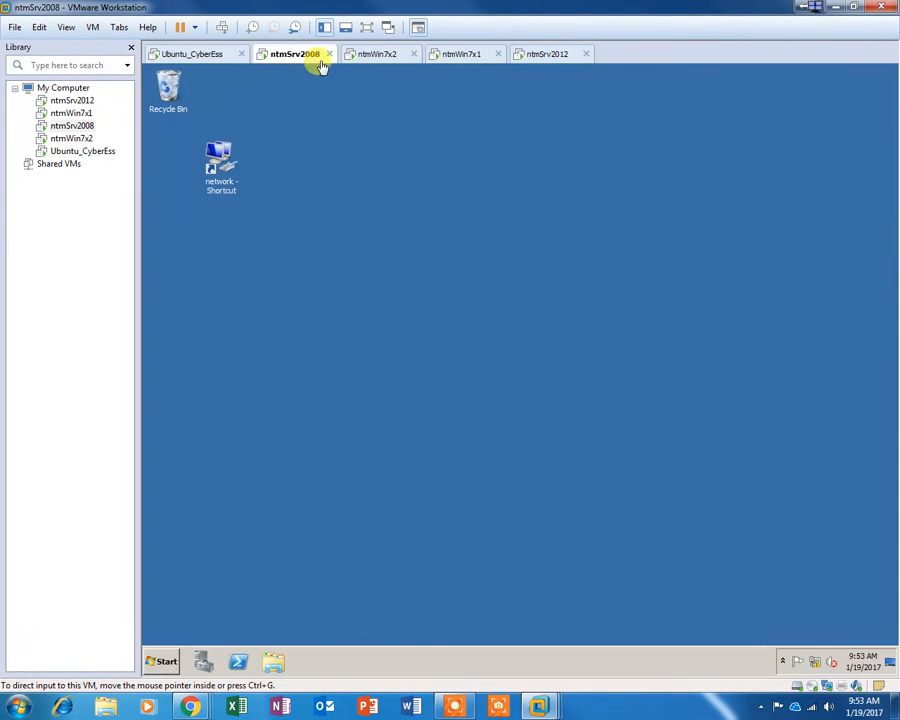
{"action": "left_click", "coordinate": [162, 661]}
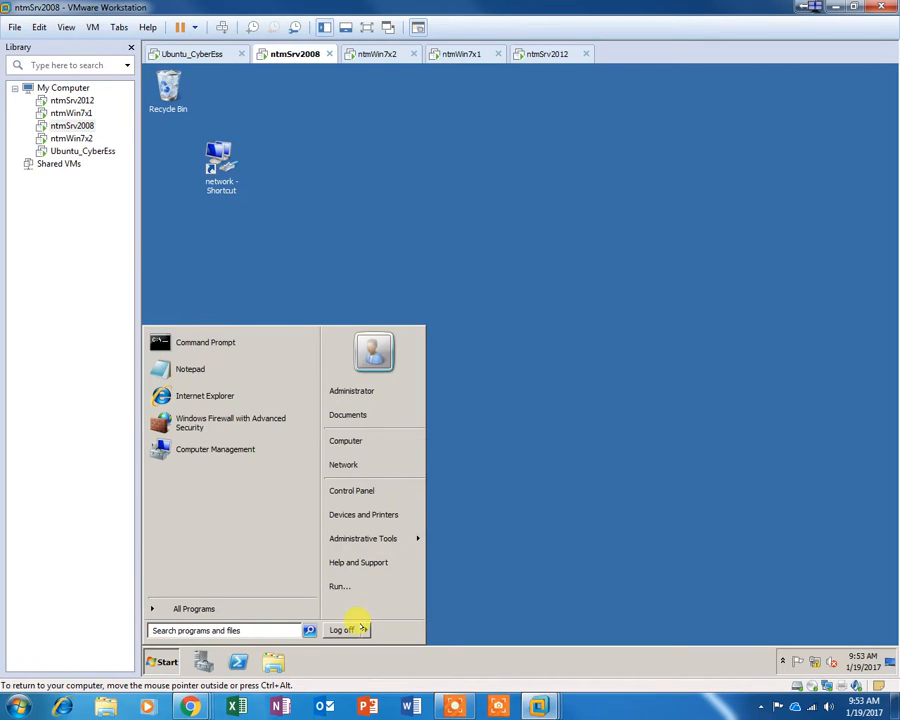
{"action": "left_click", "coordinate": [365, 630]}
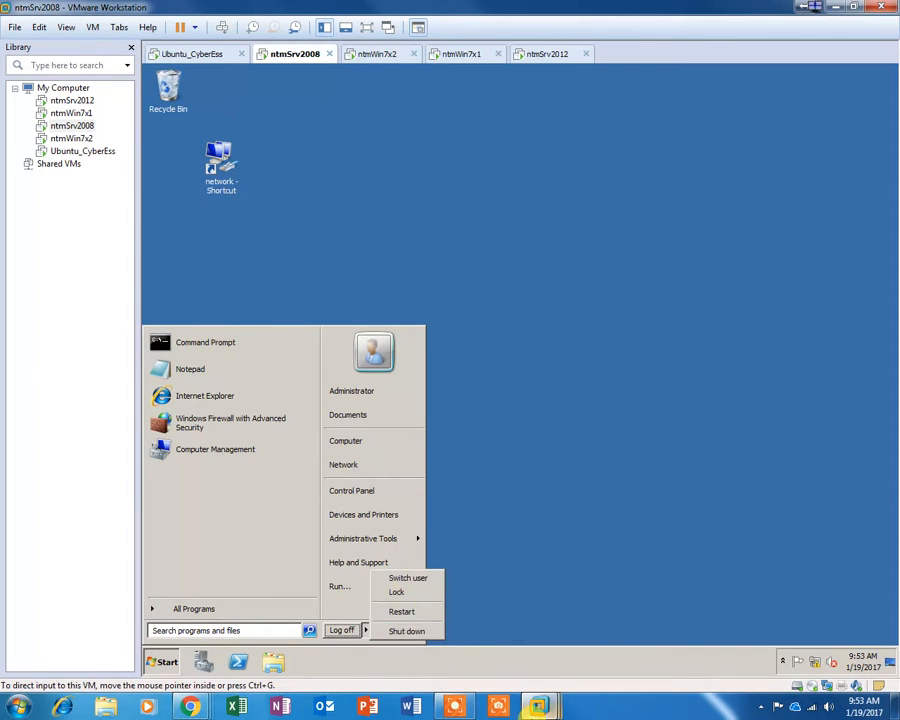
{"action": "mouse_move", "coordinate": [461, 712]}
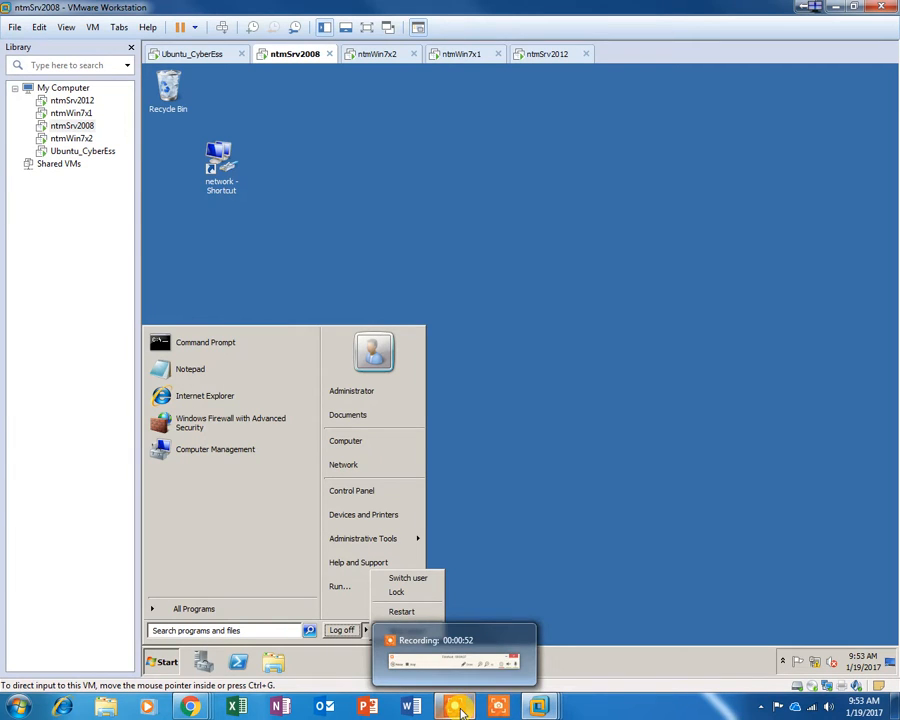
{"action": "key", "text": "Escape"}
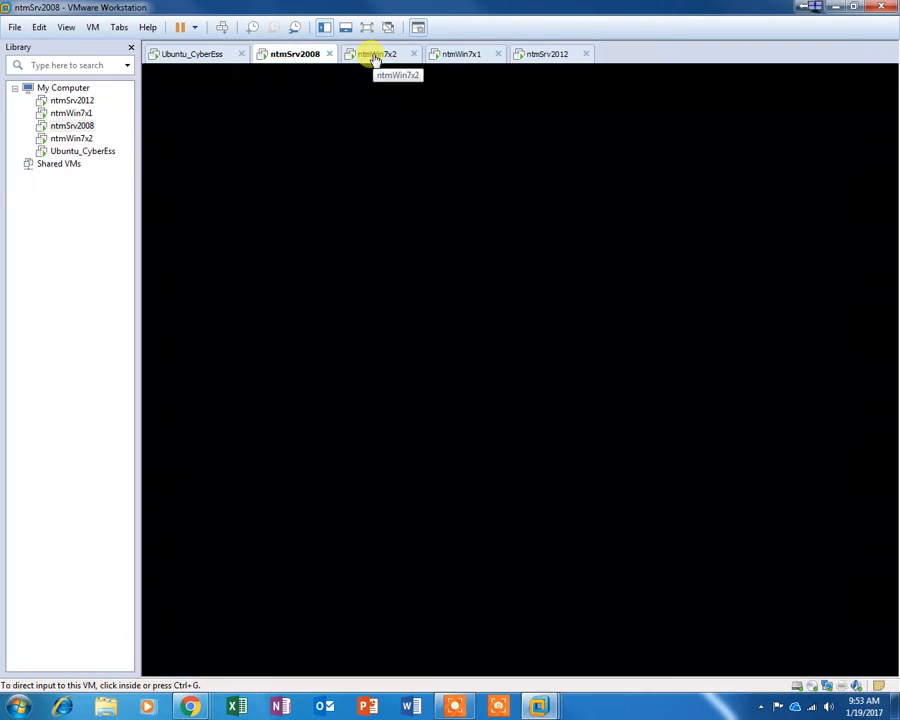
Step: Log off the ntmWin7x2 and ntmWin7x1 clients from their Start menus
{"action": "left_click", "coordinate": [372, 57]}
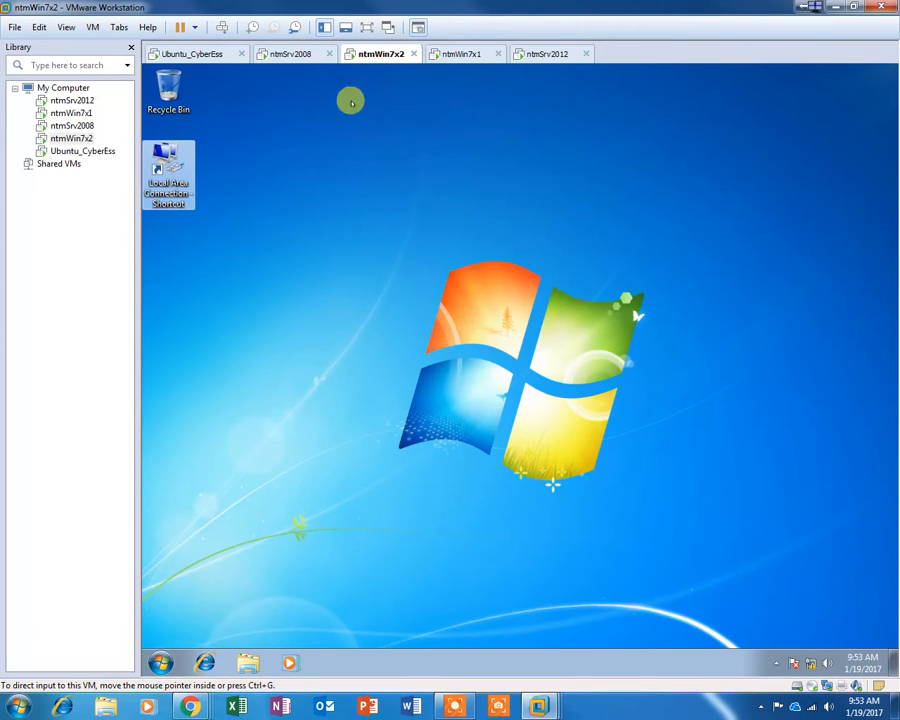
{"action": "left_click", "coordinate": [160, 662]}
{"action": "left_click", "coordinate": [386, 626]}
{"action": "left_click", "coordinate": [428, 575]}
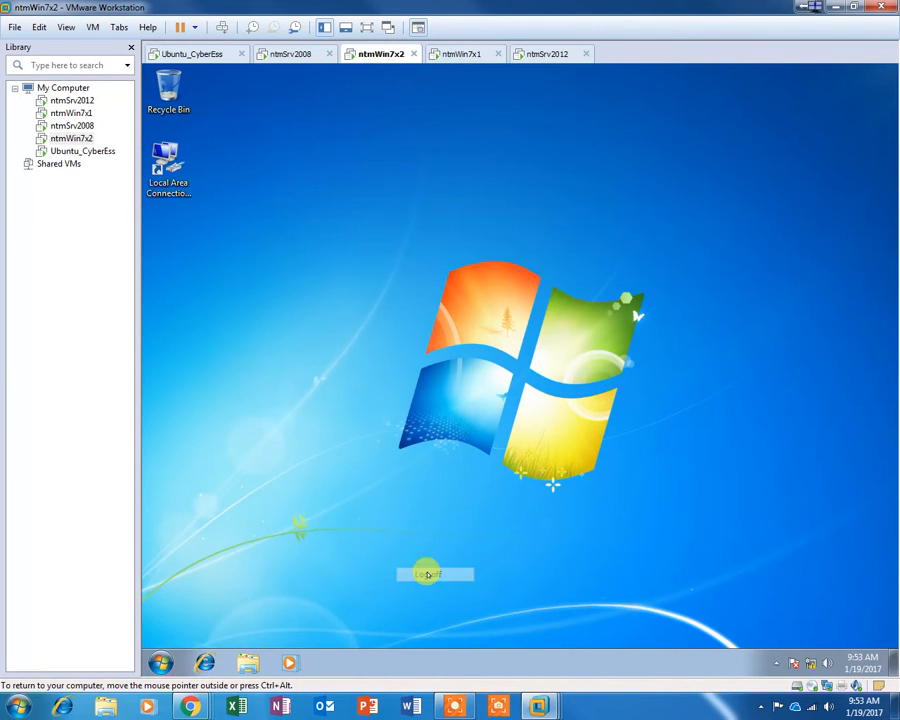
{"action": "left_click", "coordinate": [466, 53]}
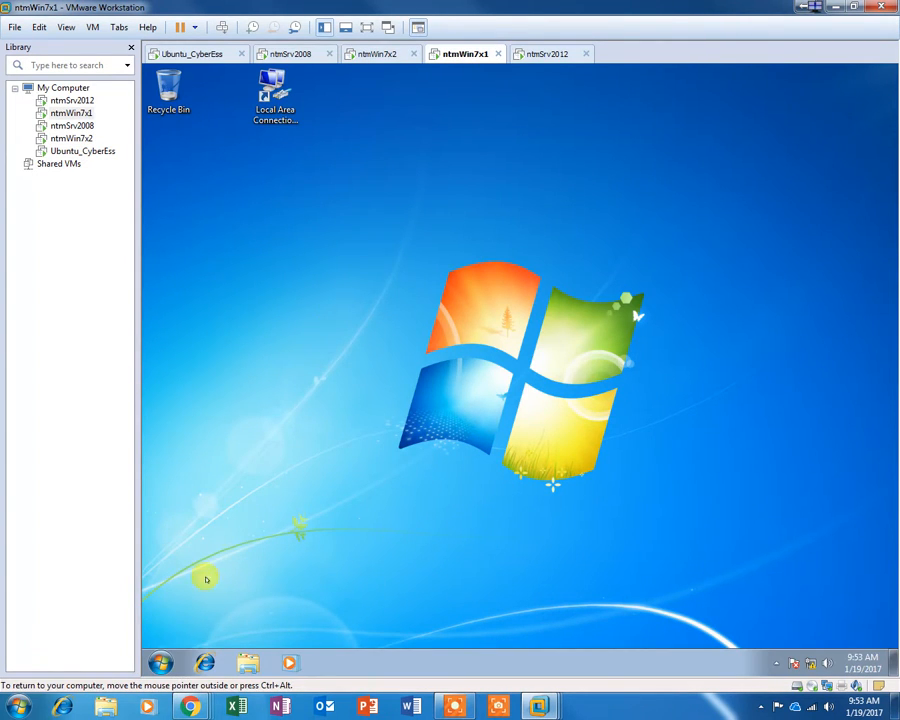
{"action": "left_click", "coordinate": [160, 662]}
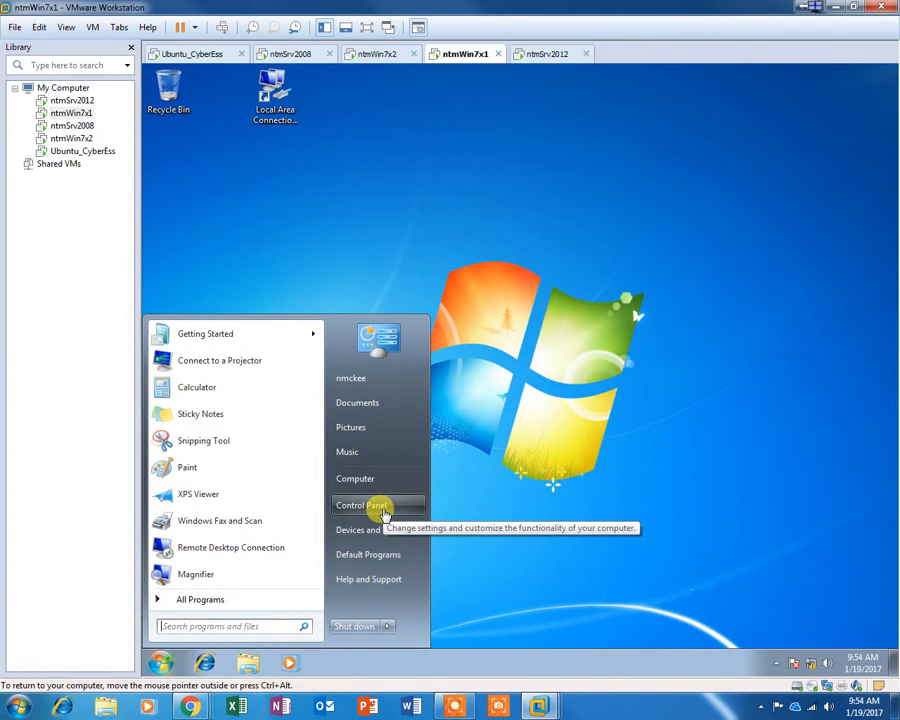
{"action": "mouse_move", "coordinate": [387, 626]}
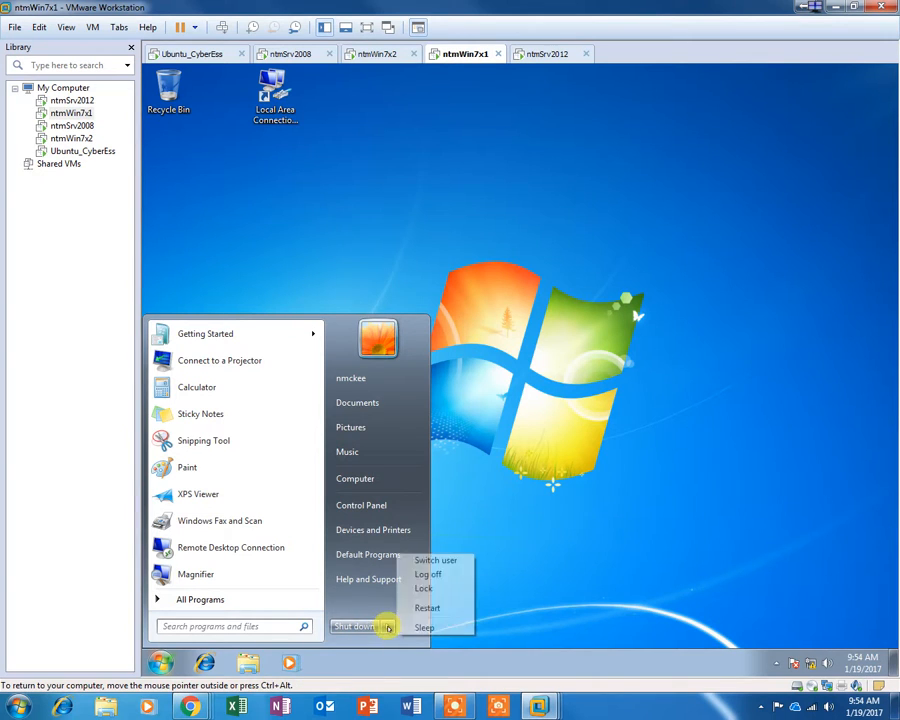
{"action": "left_click", "coordinate": [427, 574]}
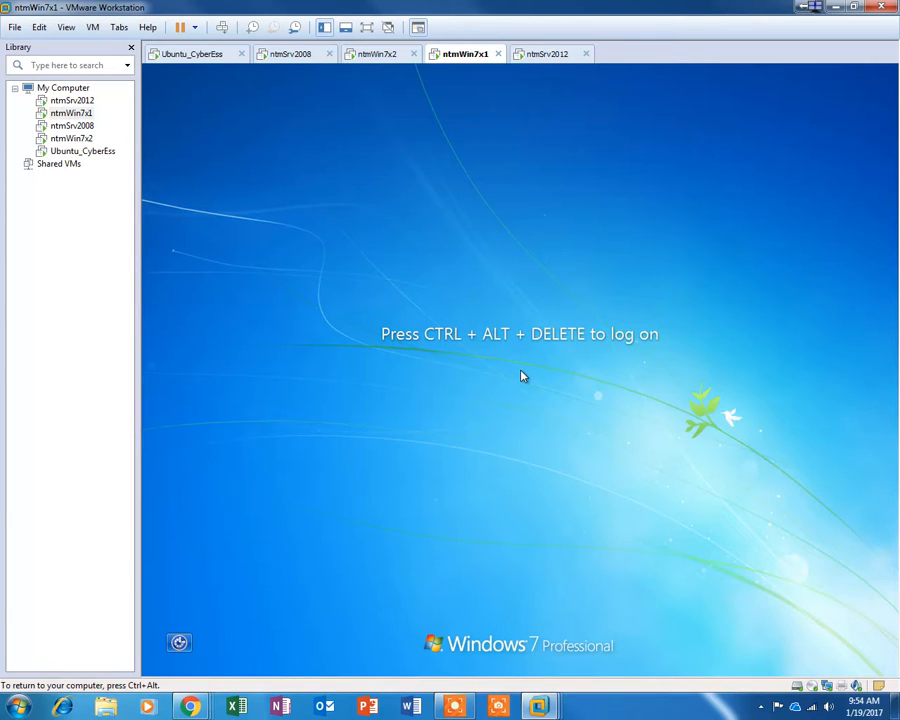
Step: Check the ntmWin7x2, ntmSrv2008 and ntmWin7x1 tabs to confirm each is logged off
{"action": "left_click", "coordinate": [382, 57]}
{"action": "left_click", "coordinate": [288, 56]}
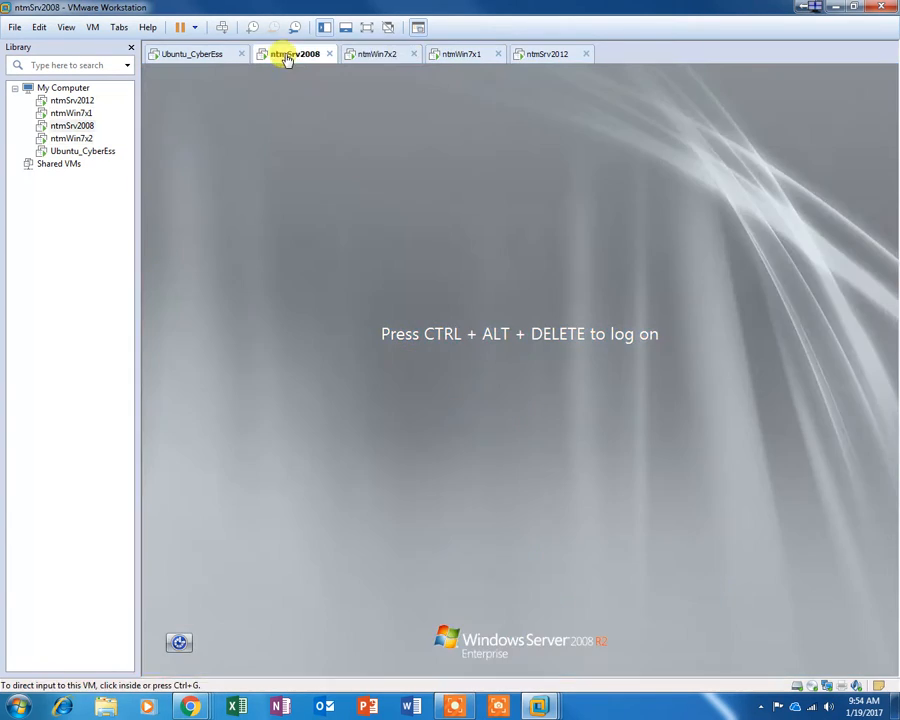
{"action": "left_click", "coordinate": [392, 58]}
{"action": "left_click", "coordinate": [448, 60]}
Step: On ntmSrv2012, close ADAC and Server Manager, then reopen Server Manager on Local Server
{"action": "left_click", "coordinate": [540, 54]}
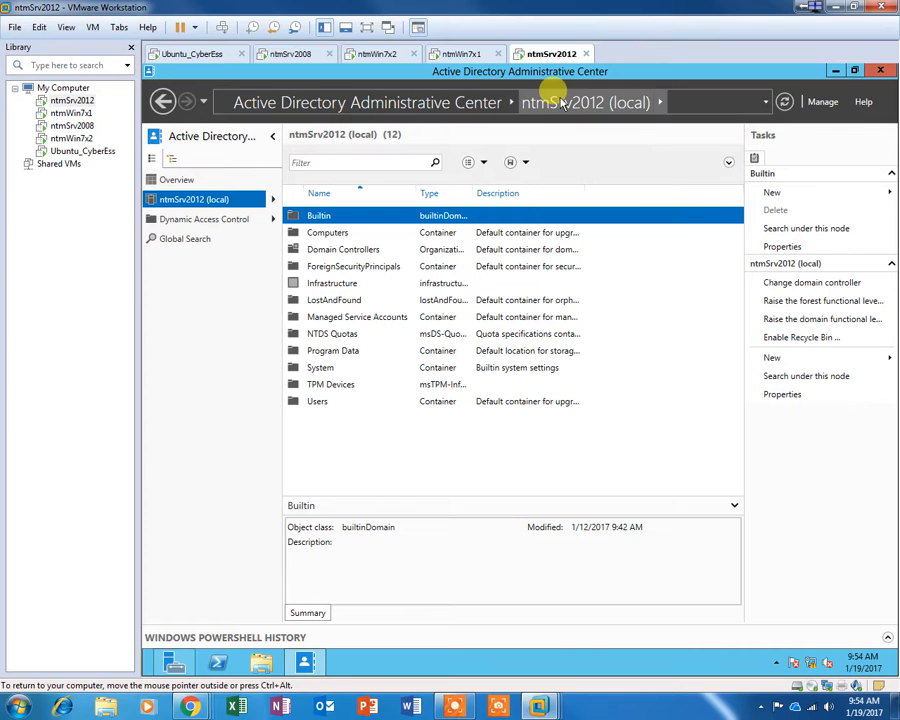
{"action": "left_click", "coordinate": [881, 72]}
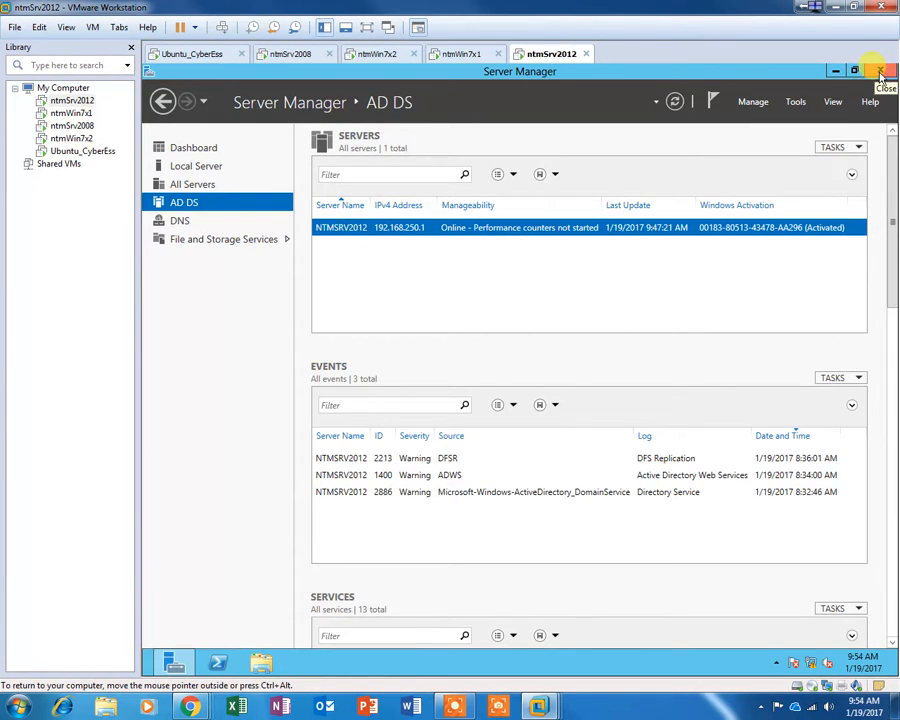
{"action": "left_click", "coordinate": [880, 72]}
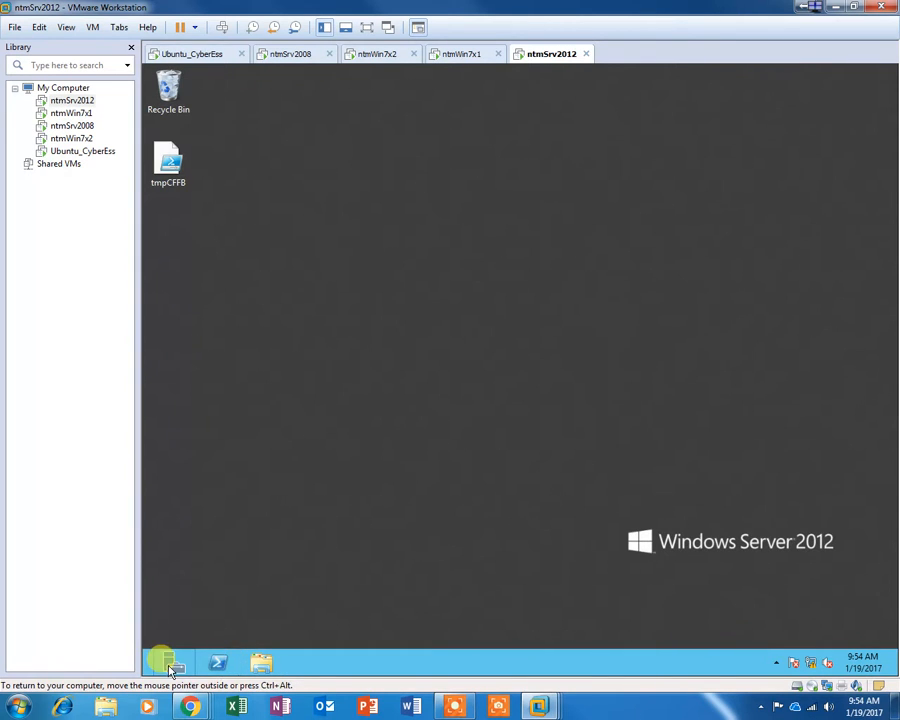
{"action": "left_click", "coordinate": [170, 664]}
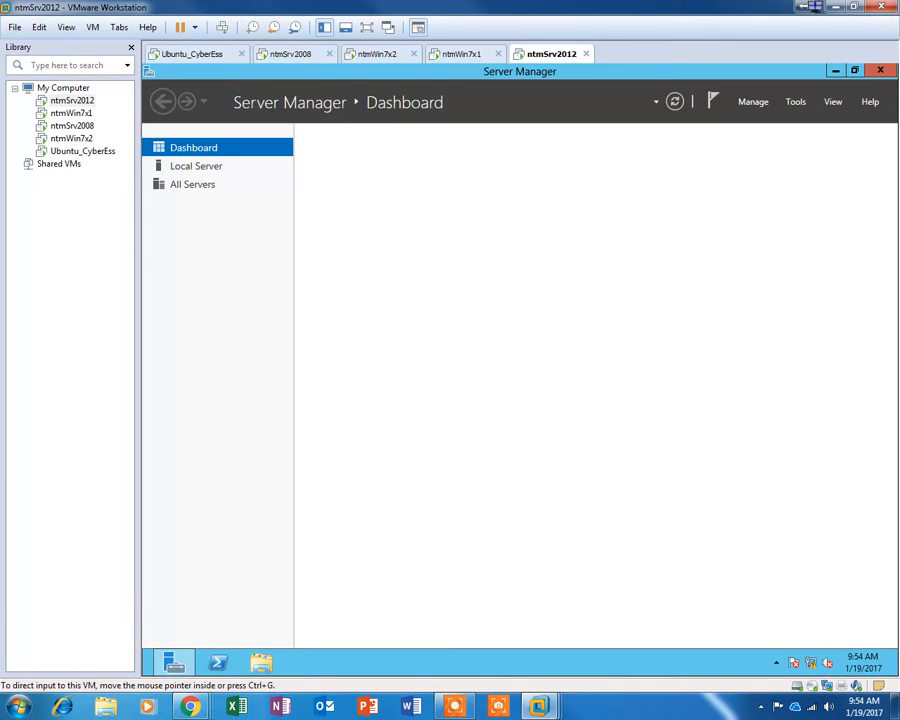
{"action": "left_click", "coordinate": [196, 166]}
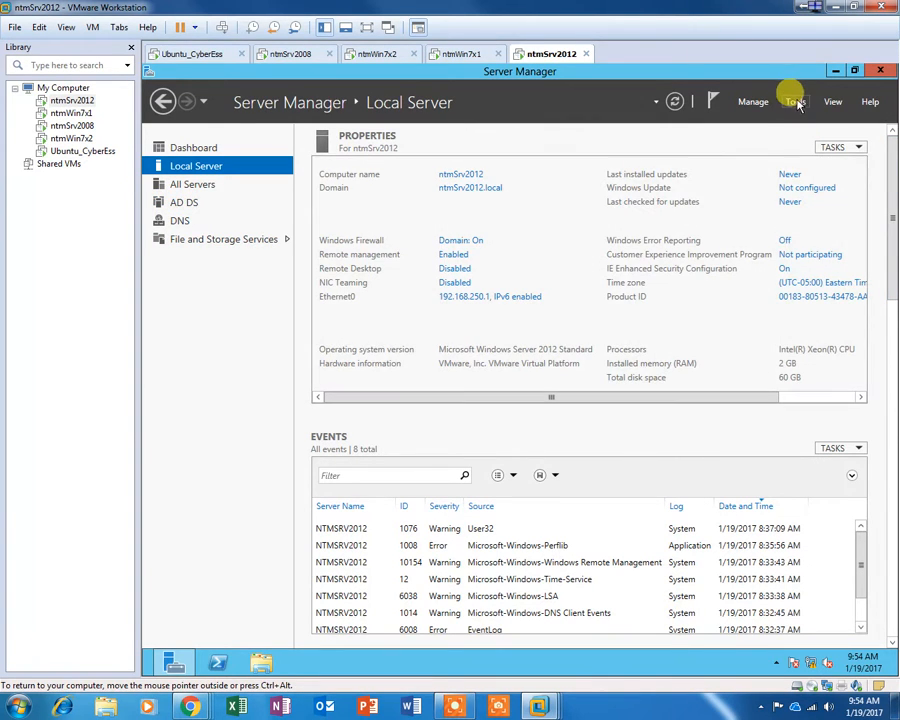
Step: Launch Manage > Remove Roles and Features and move past the destination server page
{"action": "left_click", "coordinate": [753, 101]}
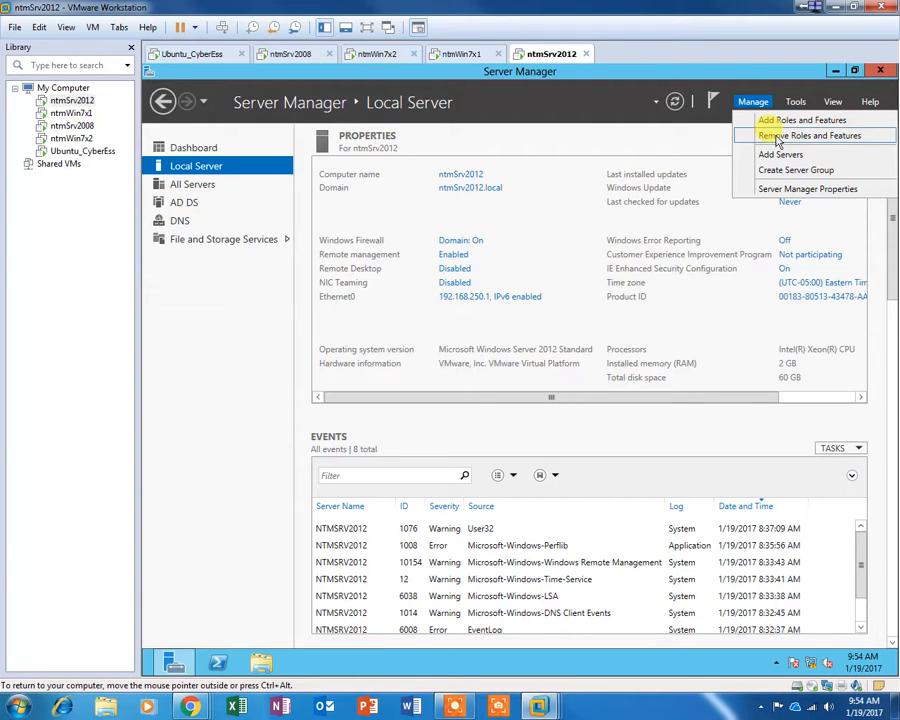
{"action": "left_click", "coordinate": [779, 137]}
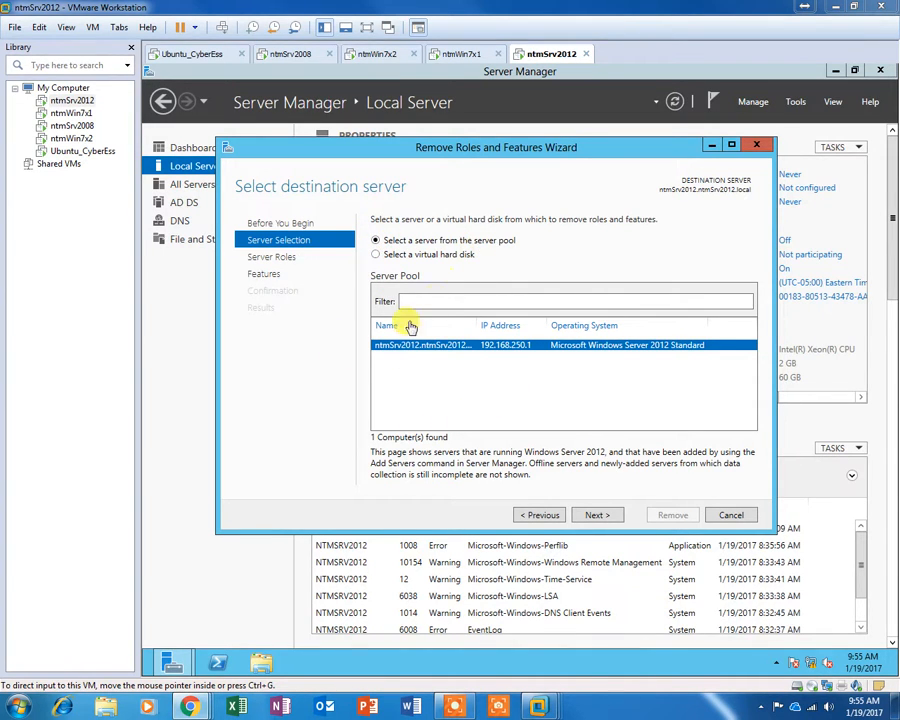
{"action": "left_click", "coordinate": [590, 518]}
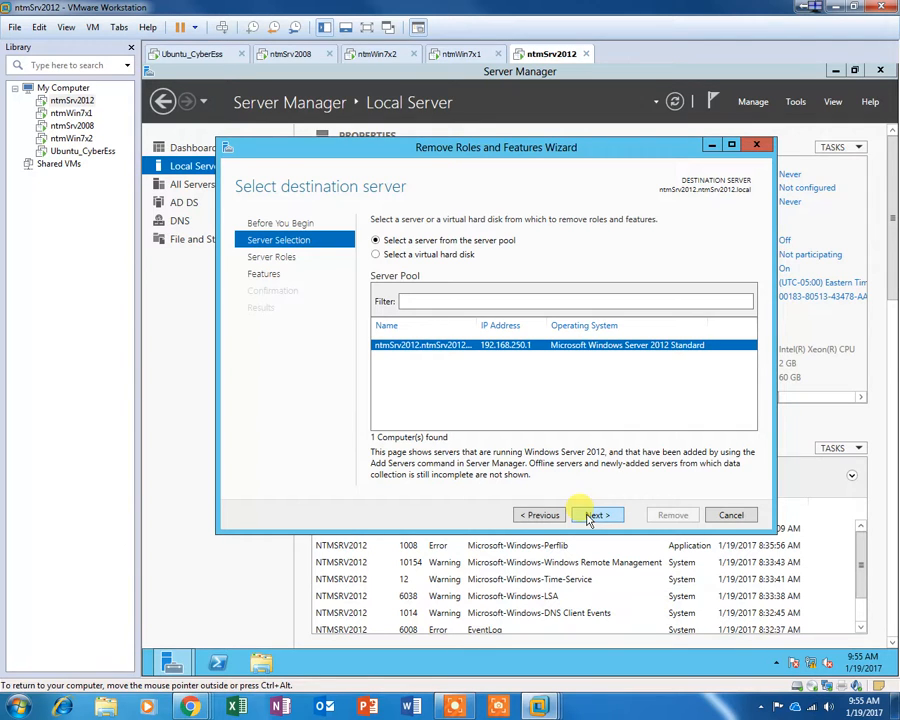
{"action": "left_click", "coordinate": [592, 516]}
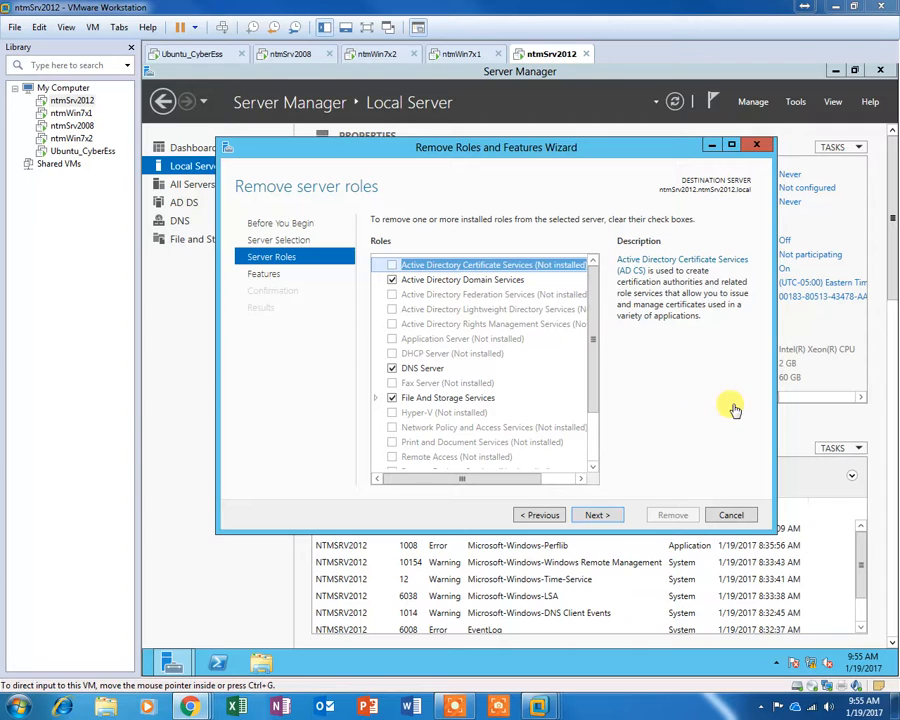
Step: Clear Active Directory Domain Services and acknowledge the demotion-required validation error
{"action": "left_click", "coordinate": [393, 285]}
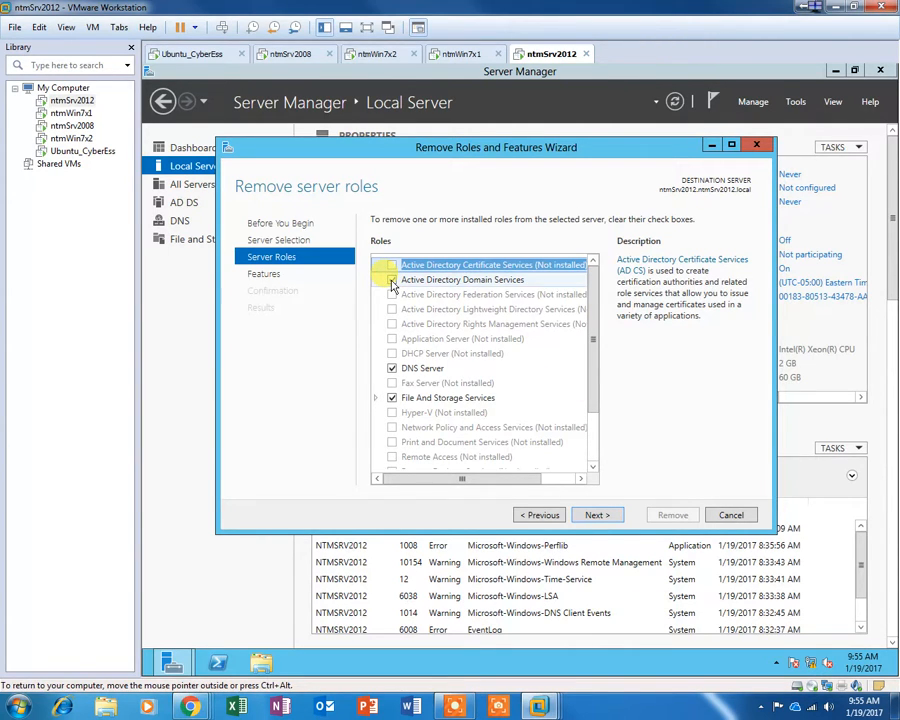
{"action": "left_click", "coordinate": [392, 281]}
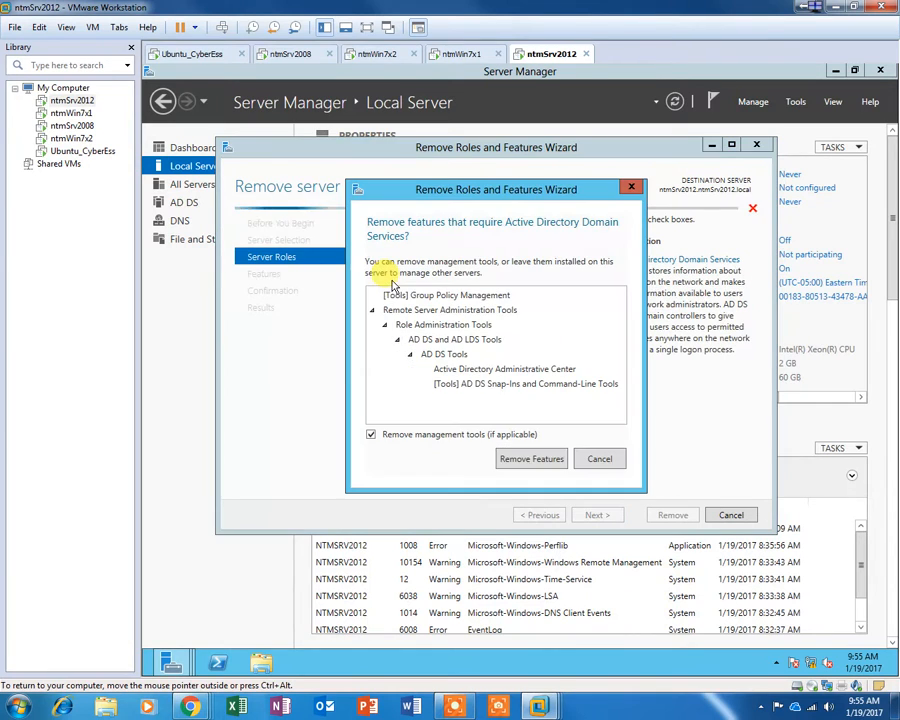
{"action": "left_click_drag", "start_coordinate": [500, 196], "coordinate": [479, 349]}
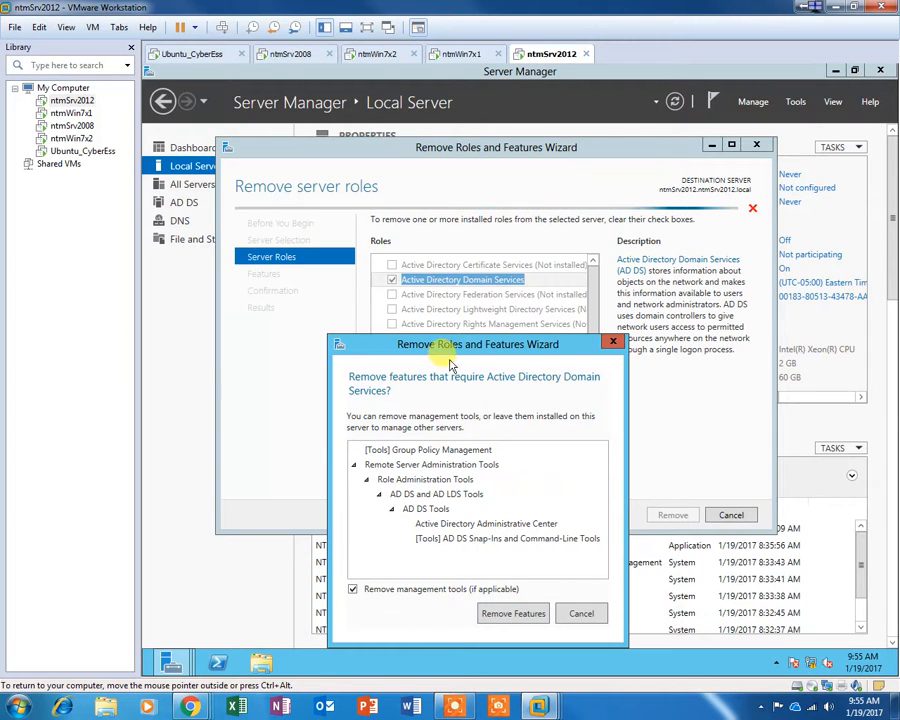
{"action": "left_click", "coordinate": [513, 613]}
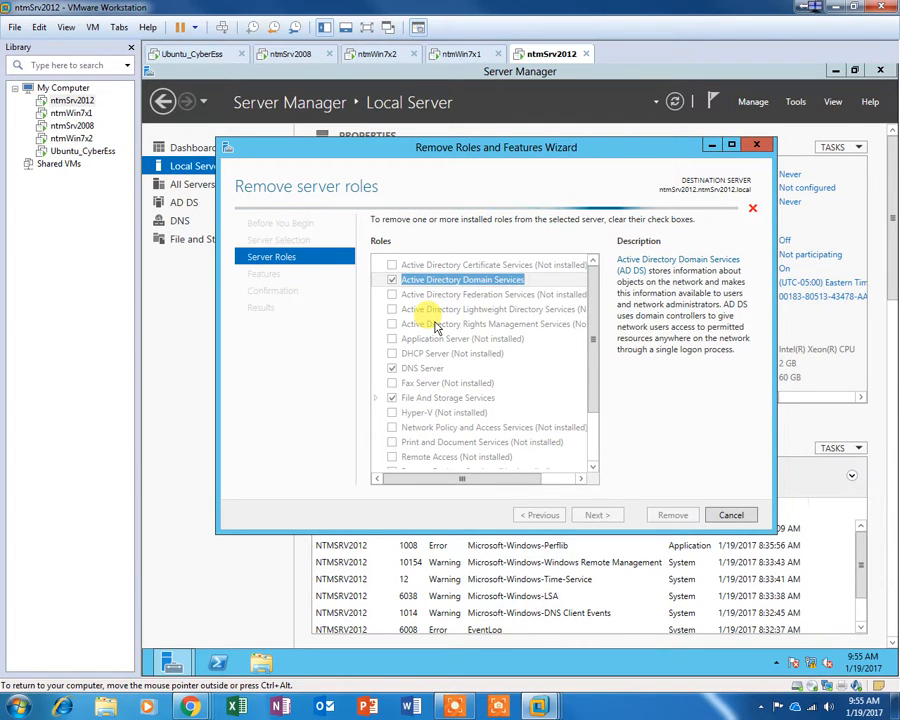
{"action": "left_click", "coordinate": [391, 280]}
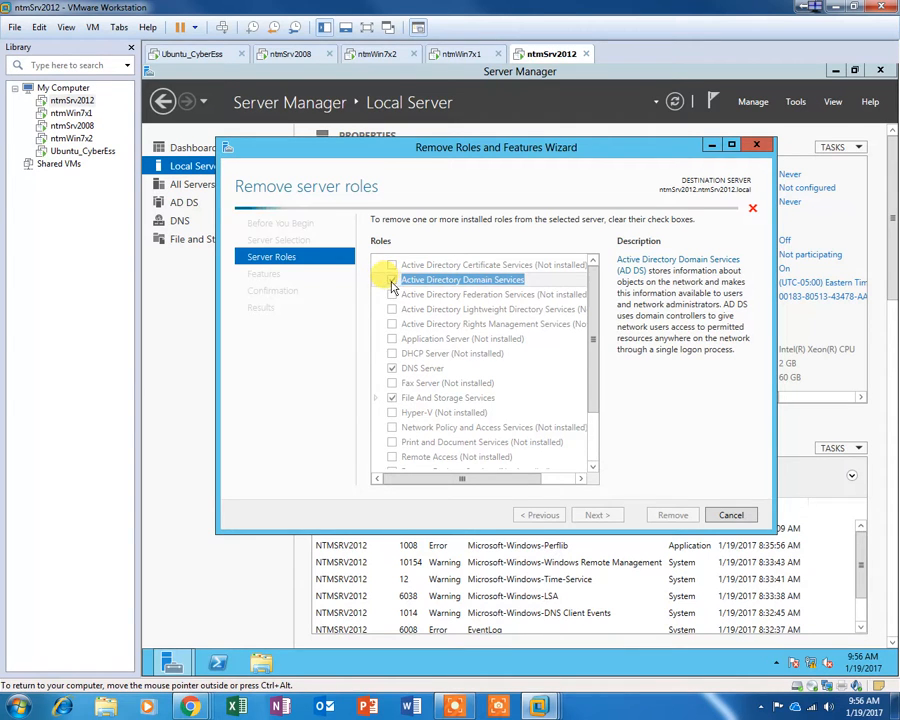
{"action": "left_click_drag", "start_coordinate": [463, 230], "coordinate": [482, 297]}
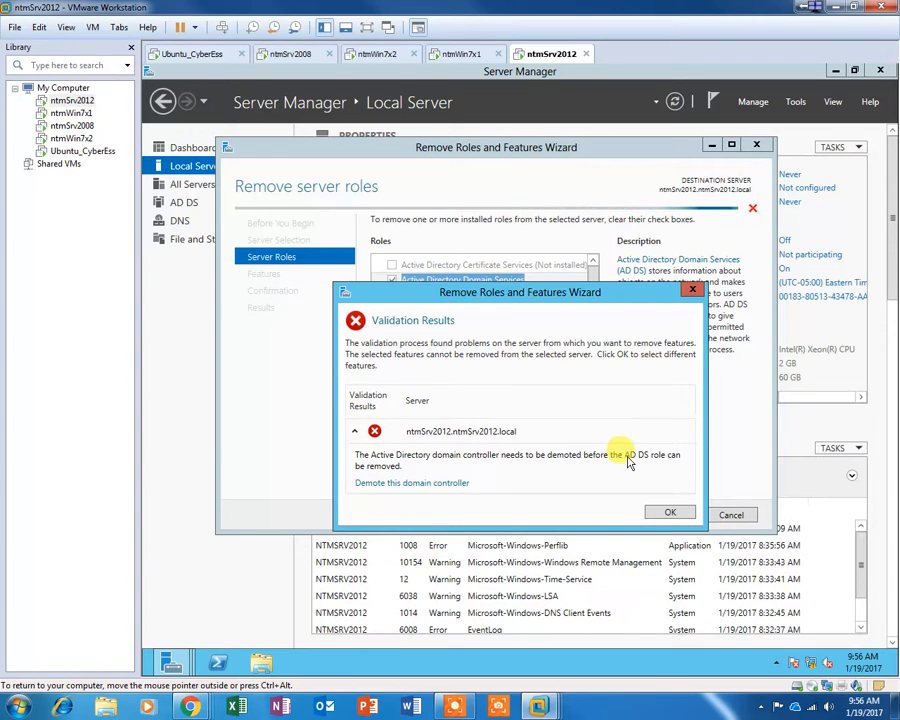
{"action": "left_click", "coordinate": [668, 513]}
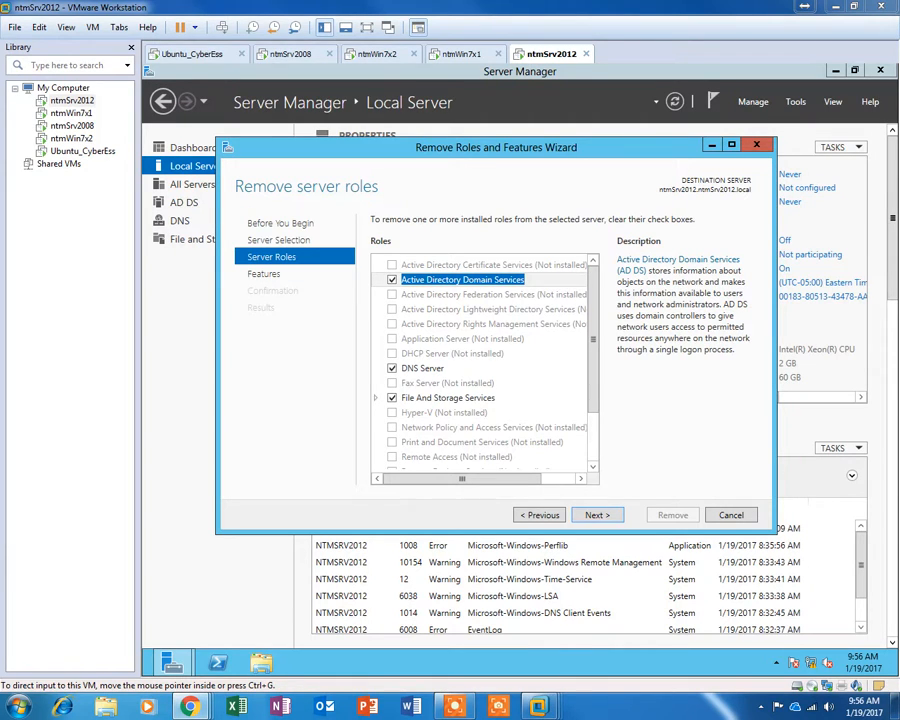
Step: Clear AD DS again, confirm removing its dependent features, and collapse the validation details
{"action": "left_click", "coordinate": [393, 281]}
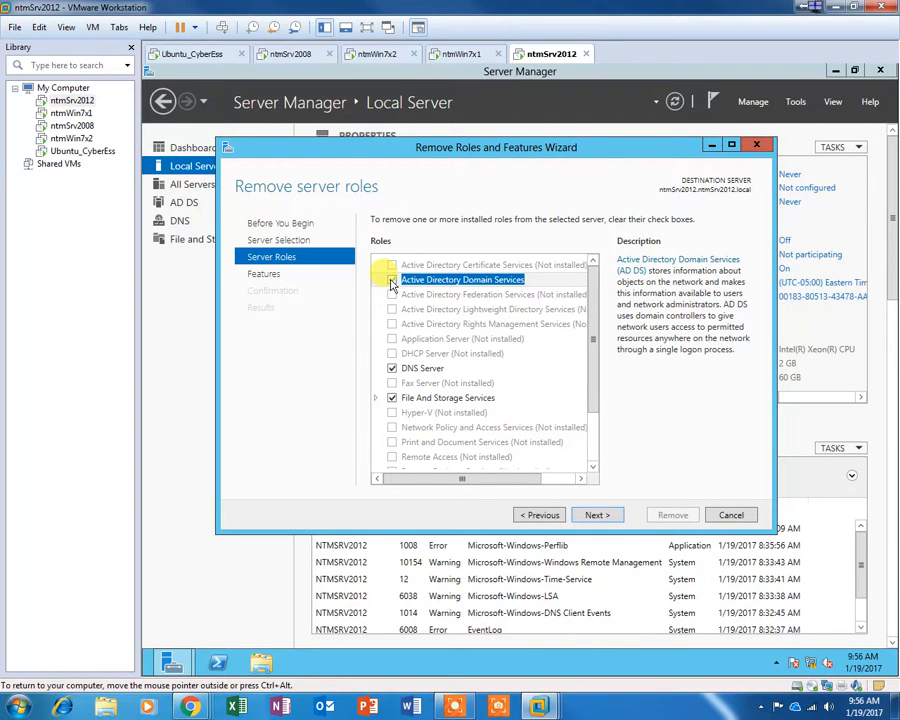
{"action": "left_click", "coordinate": [391, 283]}
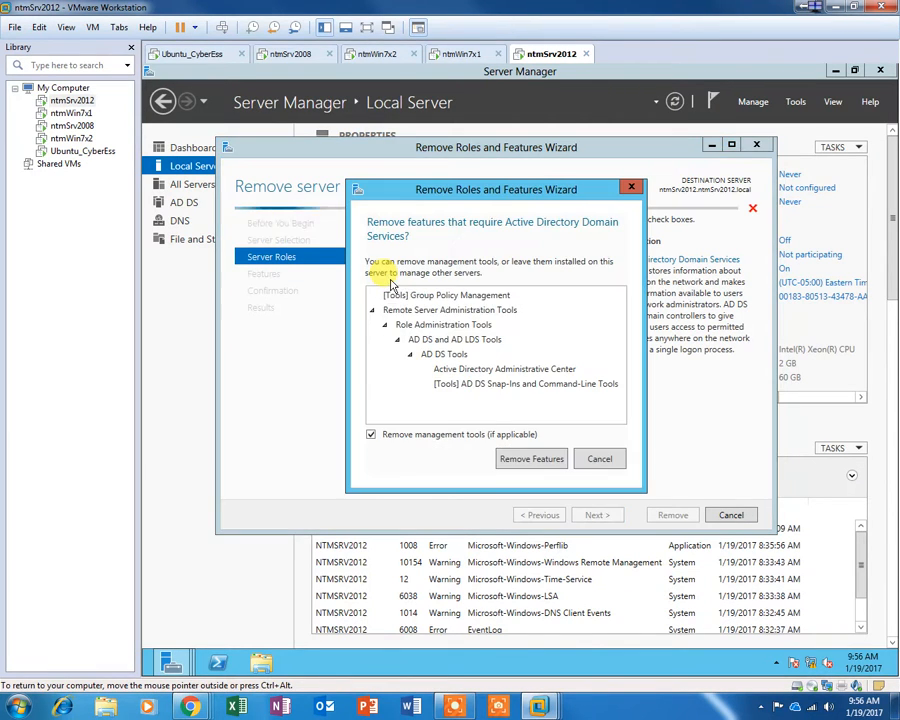
{"action": "left_click", "coordinate": [536, 458]}
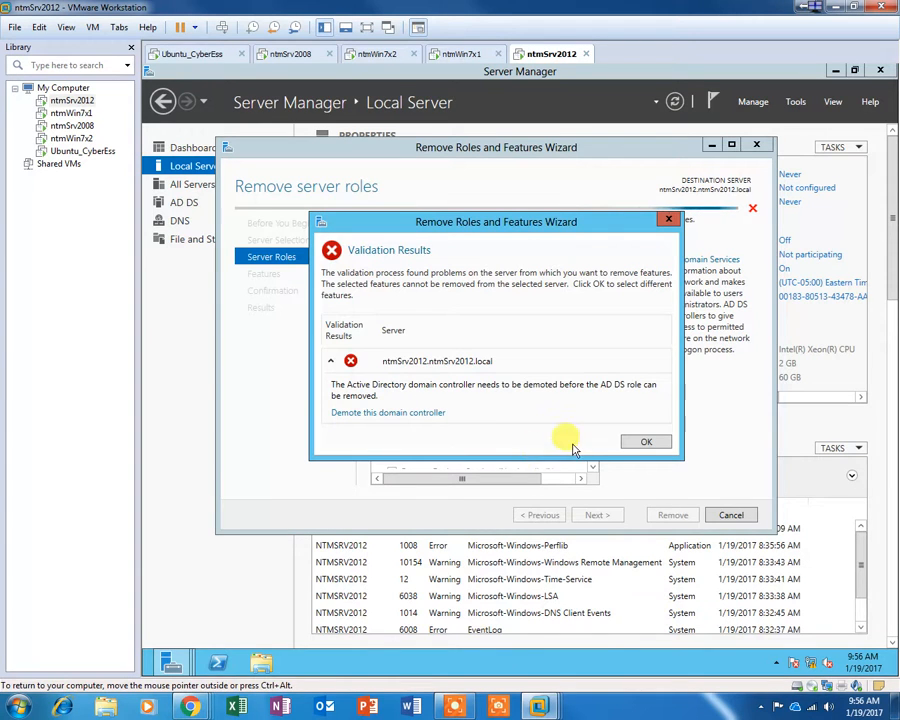
{"action": "left_click", "coordinate": [332, 359]}
Step: Start demoting this domain controller with Force removal and administrator credentials
{"action": "left_click", "coordinate": [333, 361]}
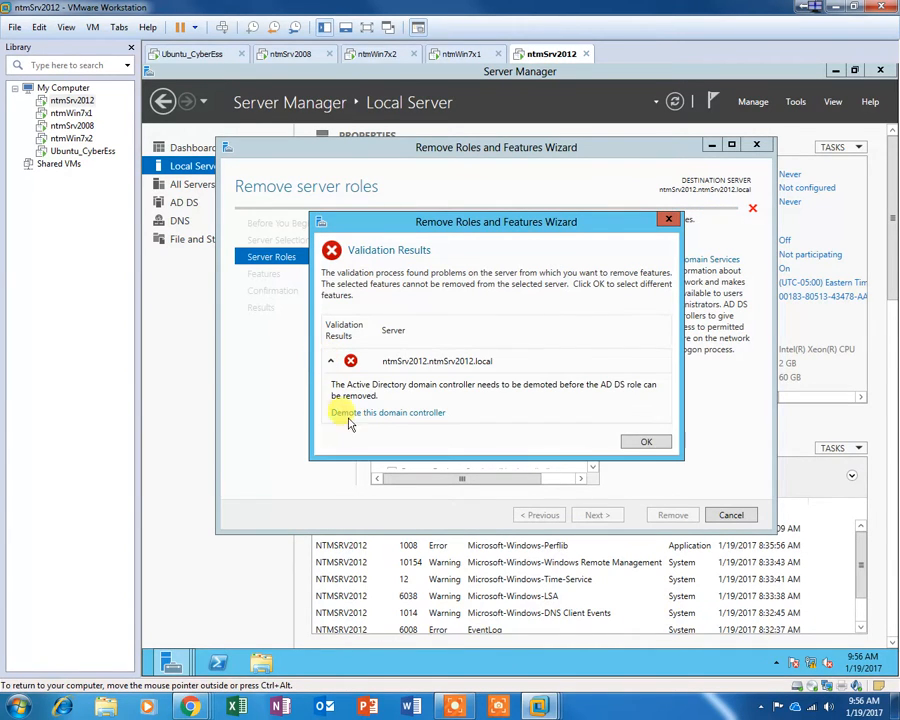
{"action": "left_click", "coordinate": [388, 413]}
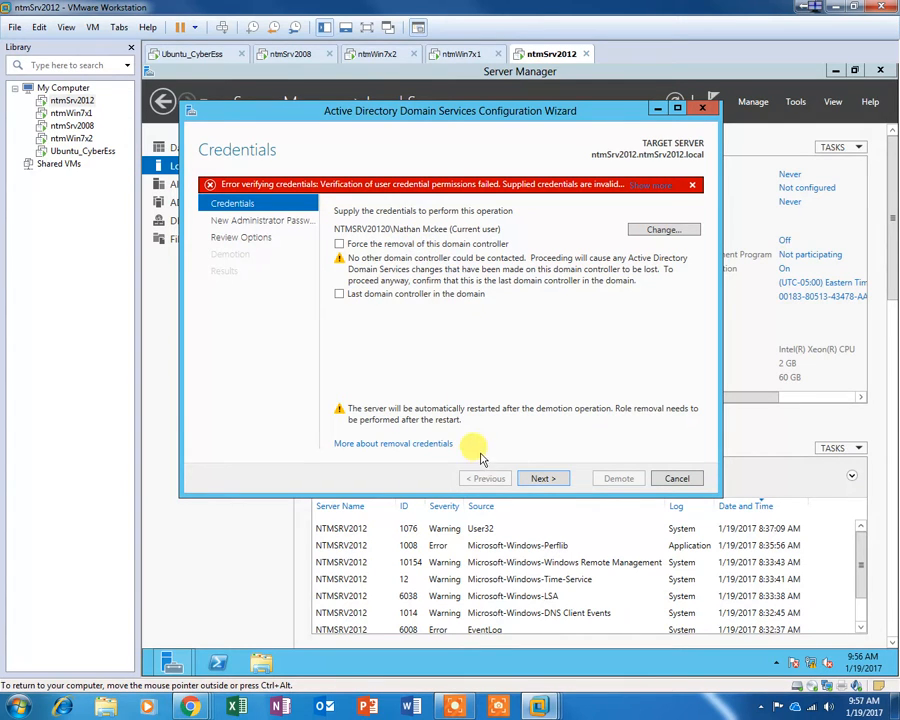
{"action": "left_click", "coordinate": [339, 244]}
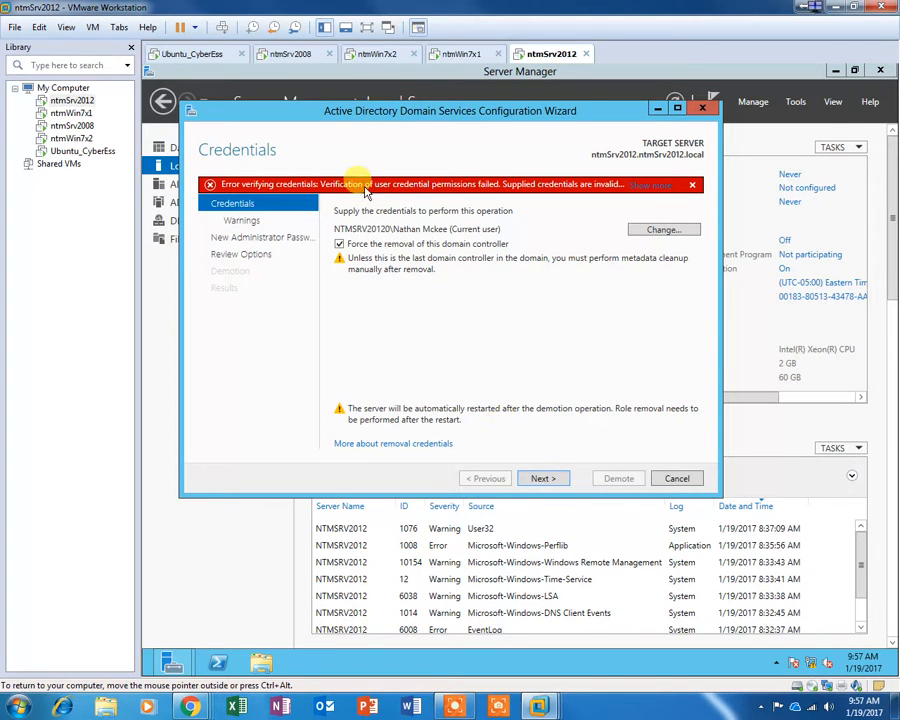
{"action": "left_click", "coordinate": [660, 229]}
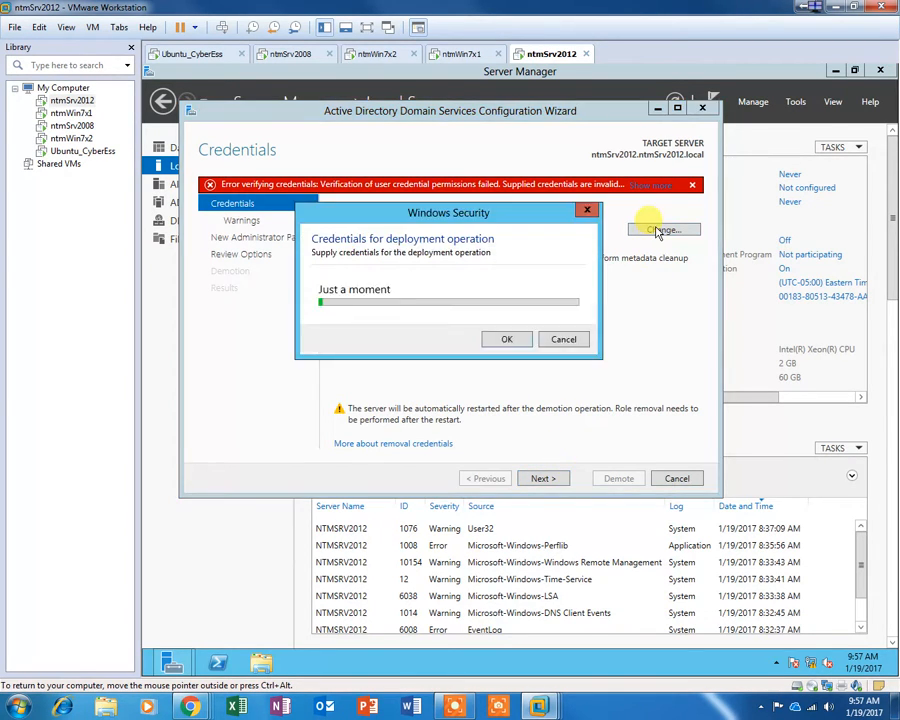
{"action": "left_click", "coordinate": [413, 292]}
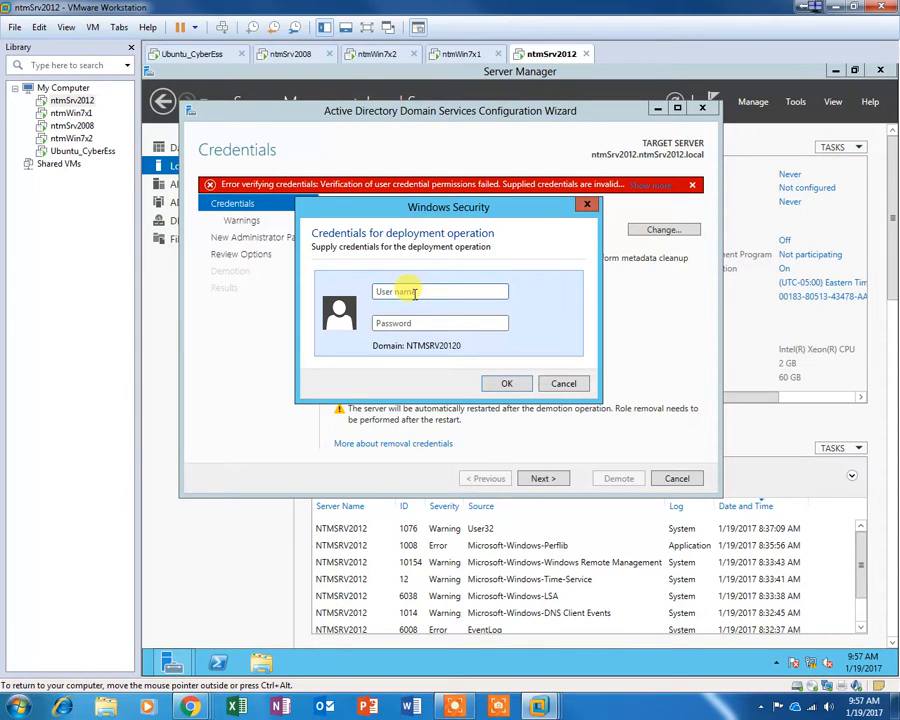
{"action": "type", "text": "administrator"}
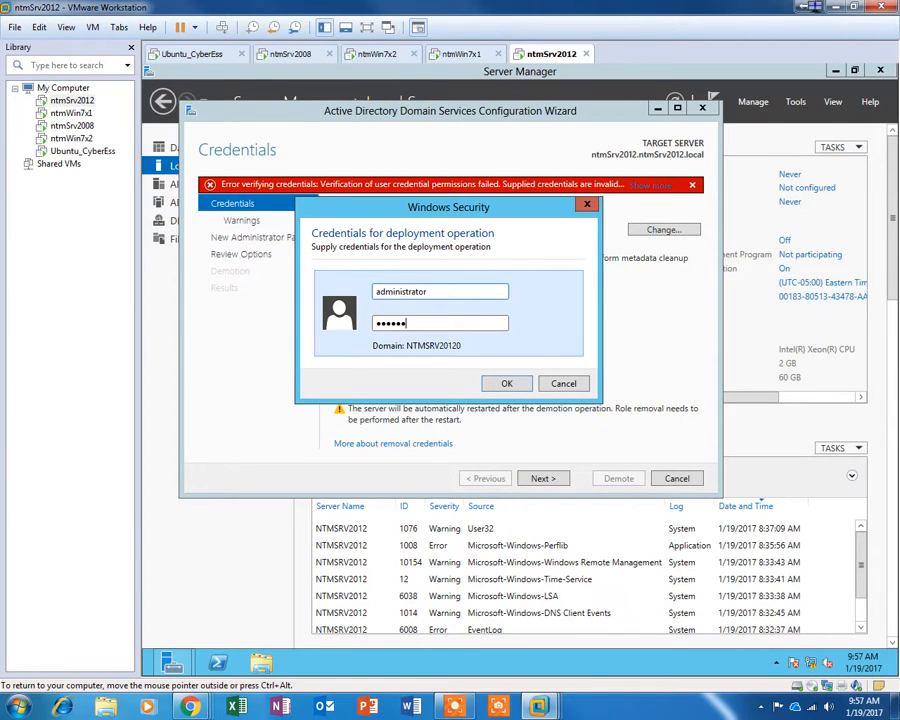
{"action": "left_click", "coordinate": [507, 383]}
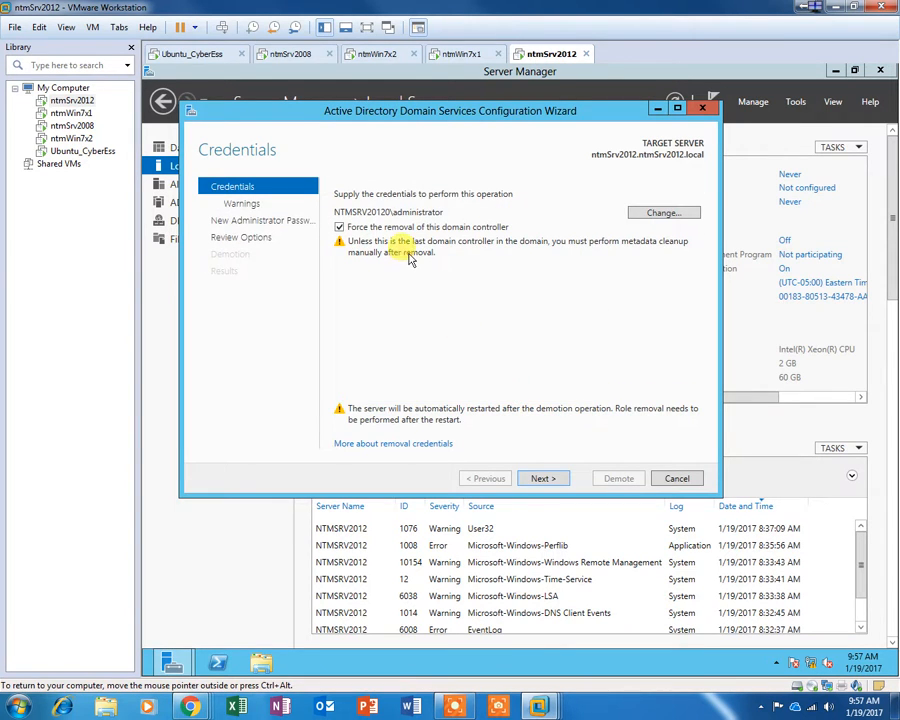
Step: Re-check Force removal and confirm proceeding with removal despite the hosted roles
{"action": "left_click", "coordinate": [340, 229]}
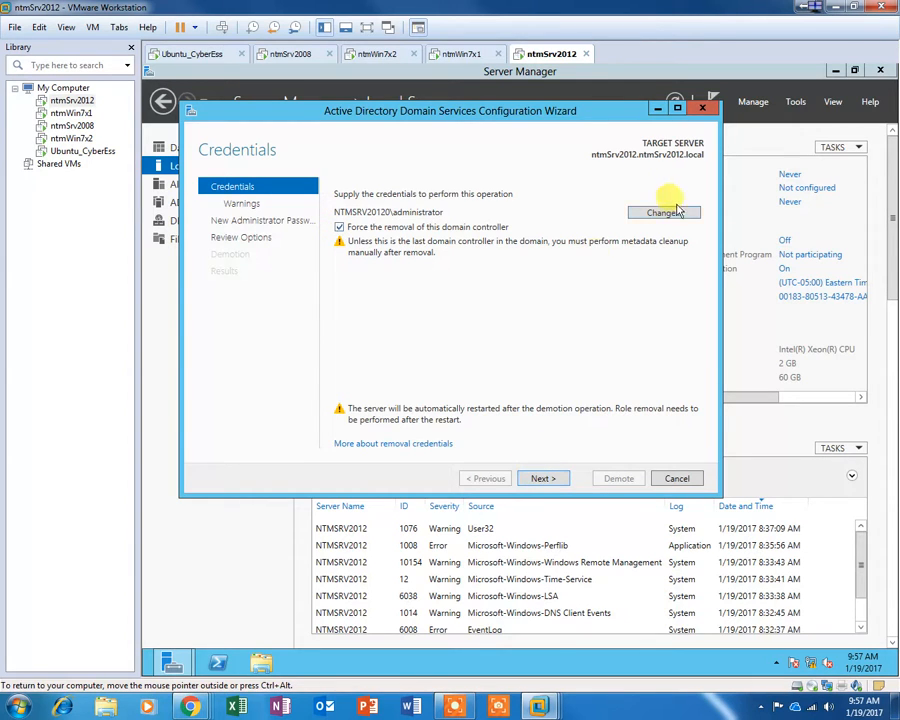
{"action": "left_click", "coordinate": [543, 478]}
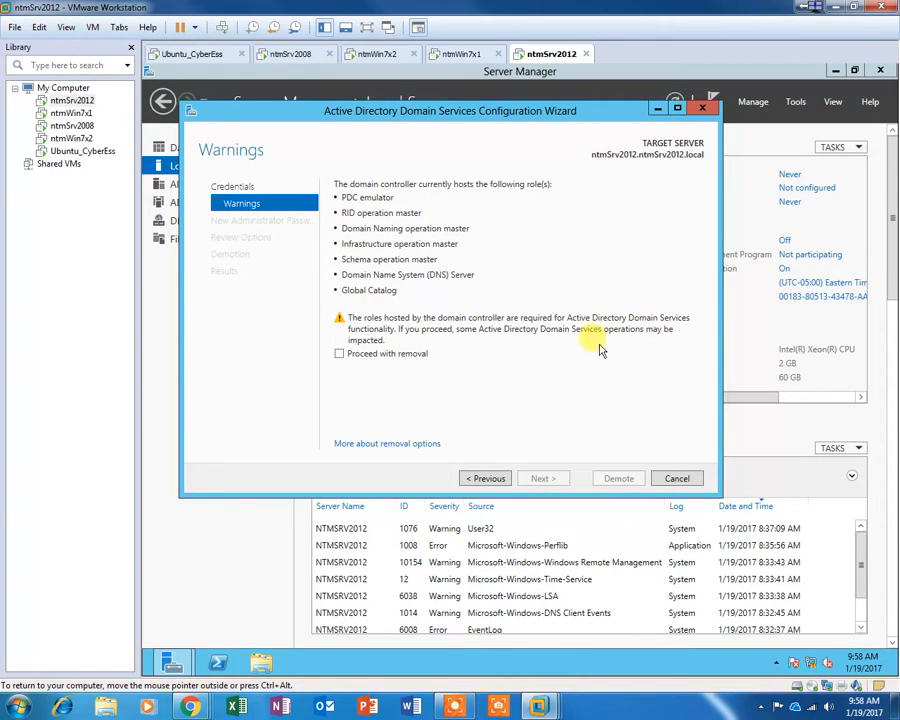
{"action": "left_click", "coordinate": [340, 354]}
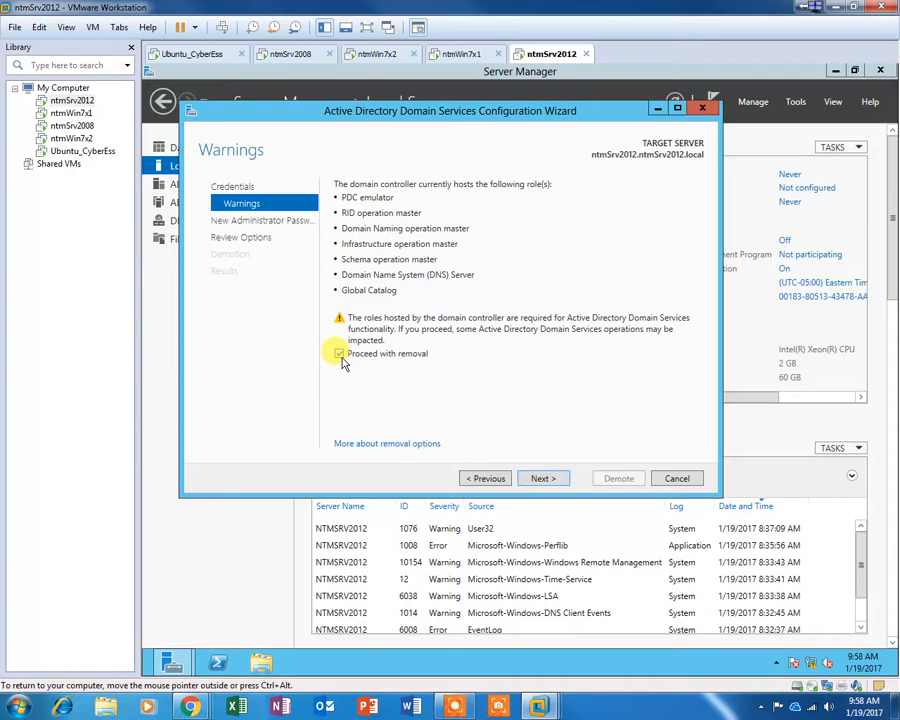
{"action": "left_click", "coordinate": [543, 479]}
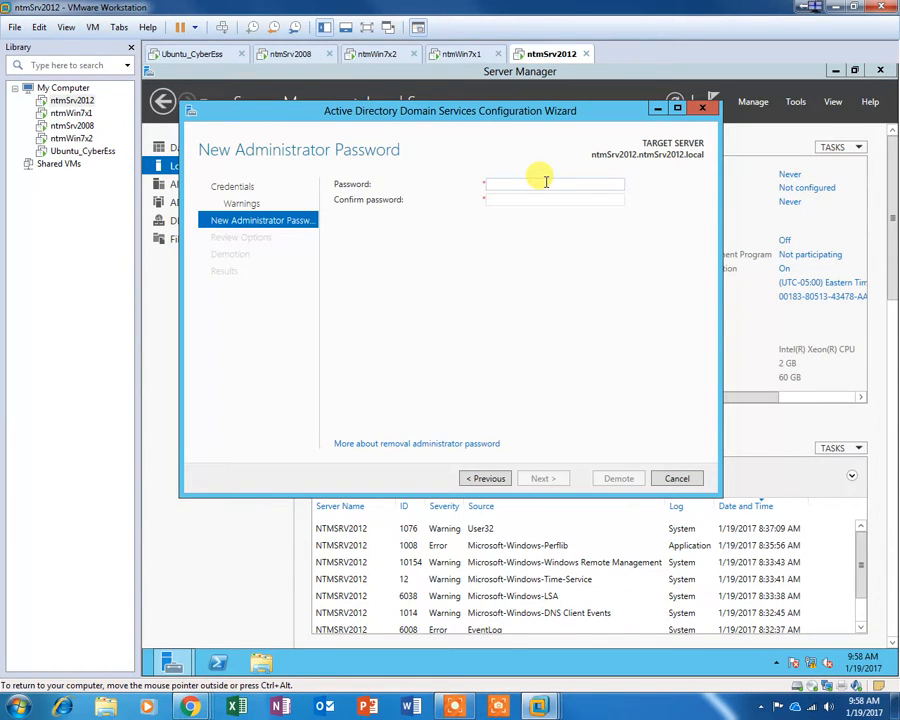
Step: Enter and confirm the new administrator password, review the options, and start the demotion
{"action": "type", "text": "P"}
{"action": "key", "text": "Tab"}
{"action": "type", "text": "1"}
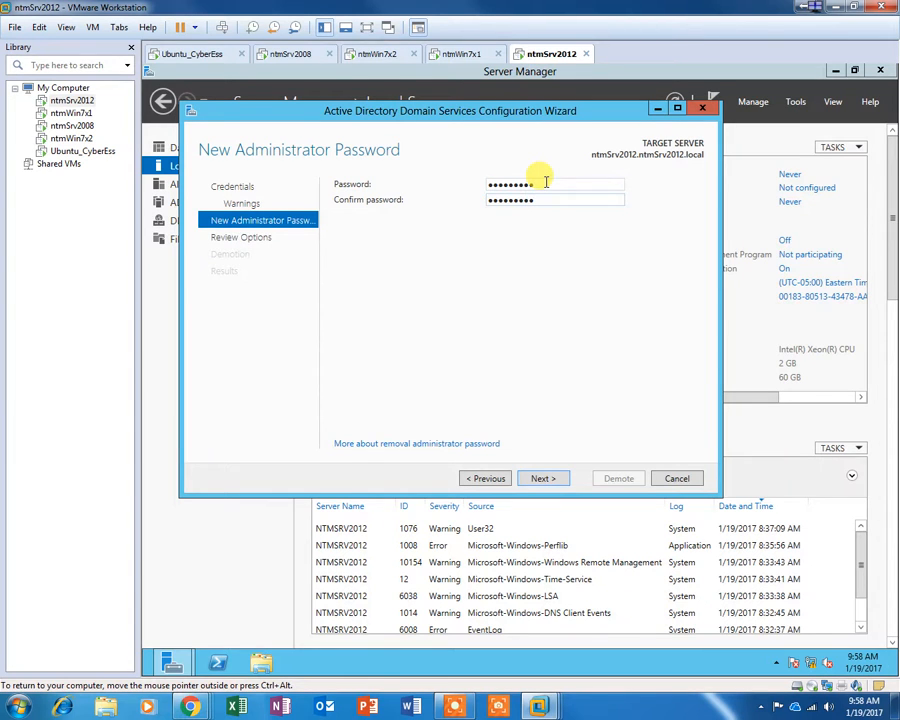
{"action": "left_click", "coordinate": [543, 478]}
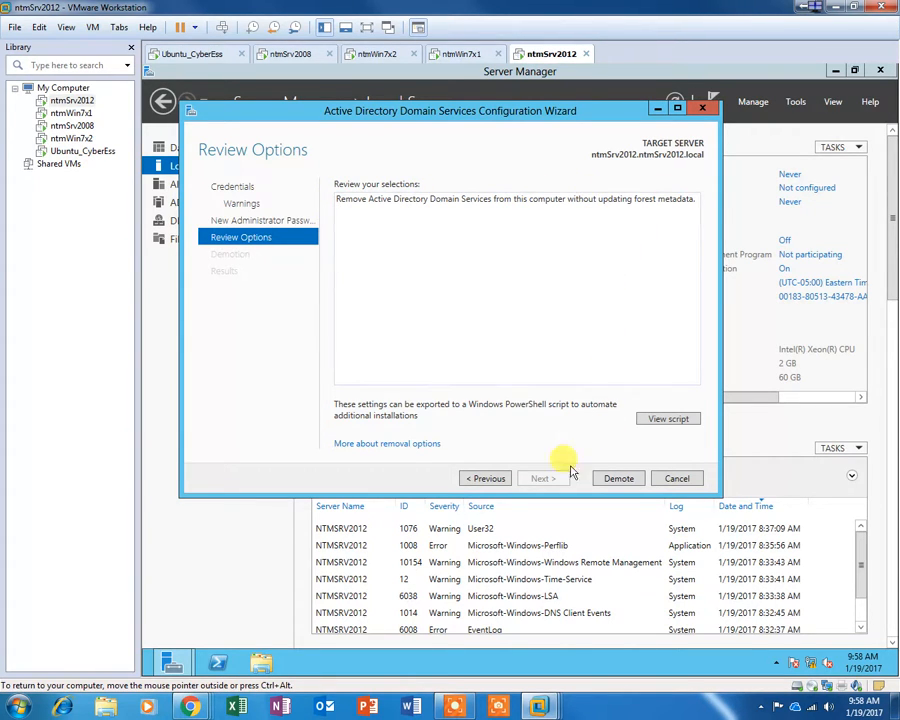
{"action": "left_click", "coordinate": [632, 479]}
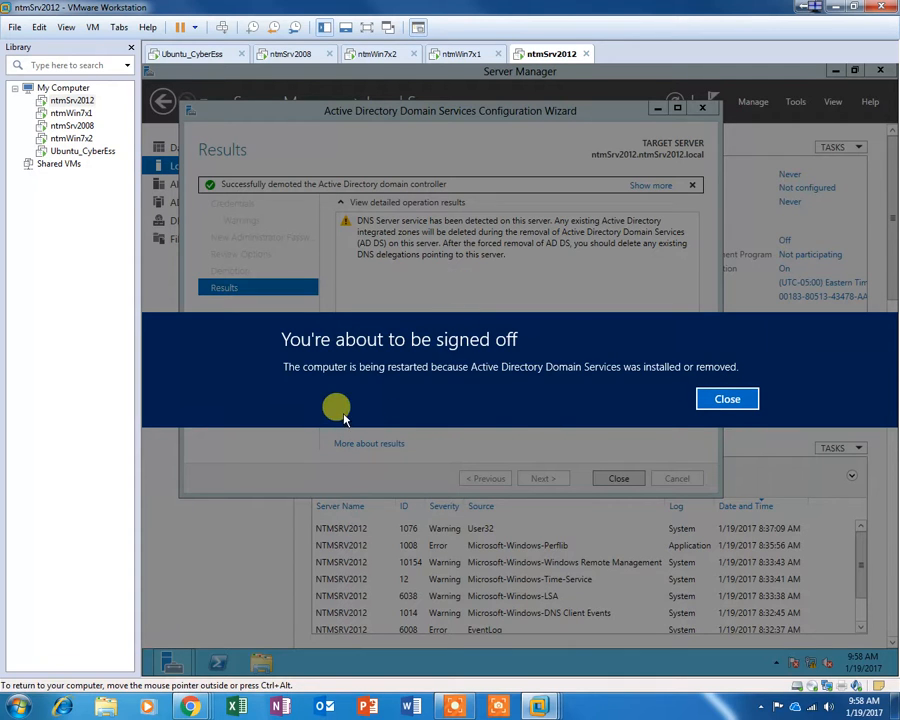
Step: Close the sign-off notice and release input while ntmSrv2012 restarts
{"action": "left_click", "coordinate": [726, 400]}
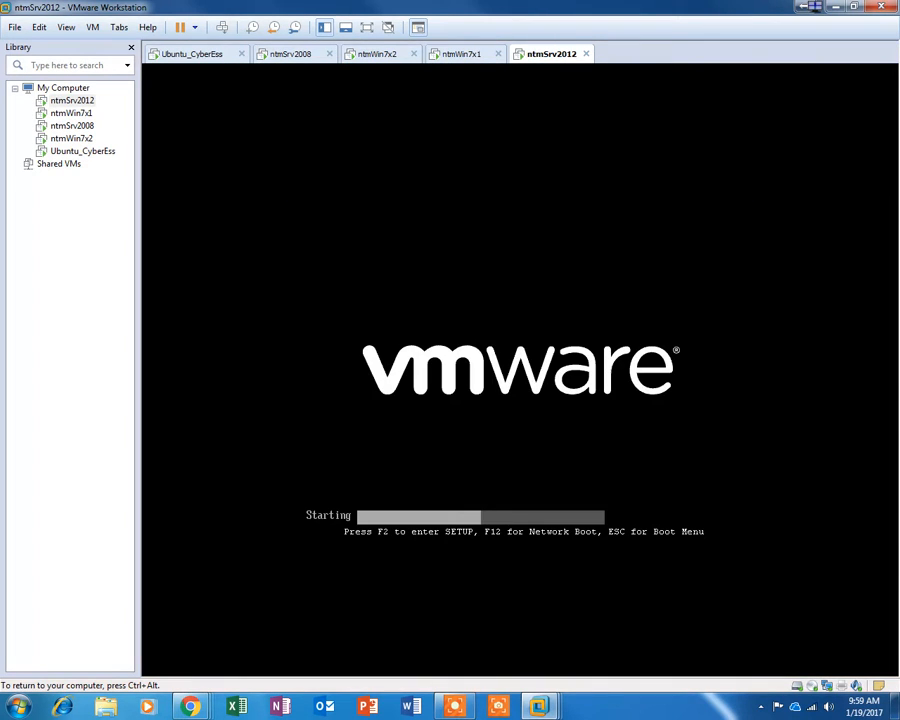
{"action": "key", "text": "ctrl+alt"}
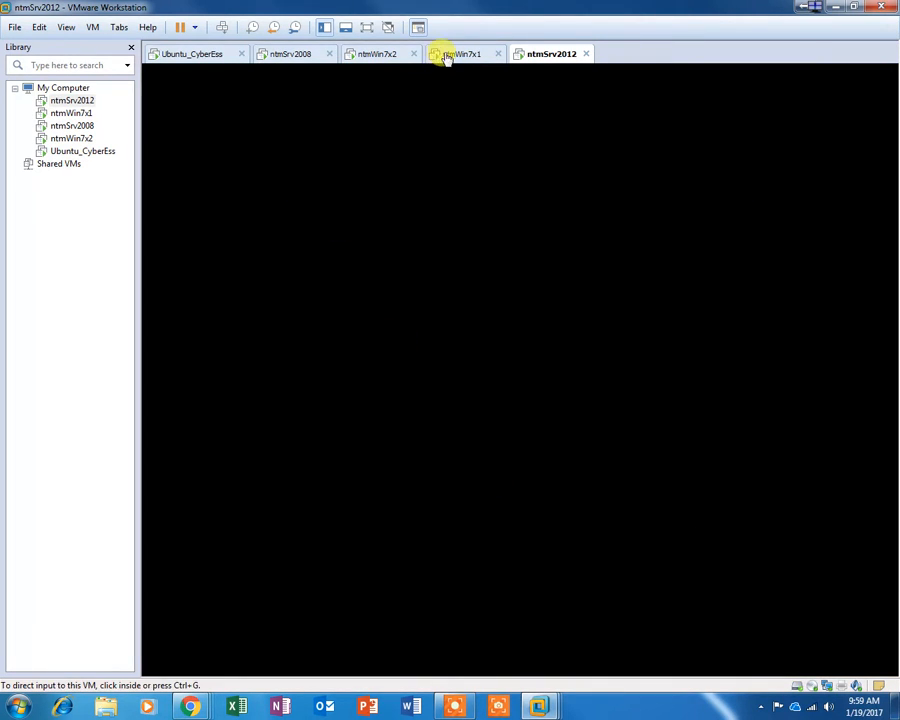
Step: Log on to ntmWin7x1 with Ctrl+Alt+Del and its password
{"action": "left_click", "coordinate": [464, 54]}
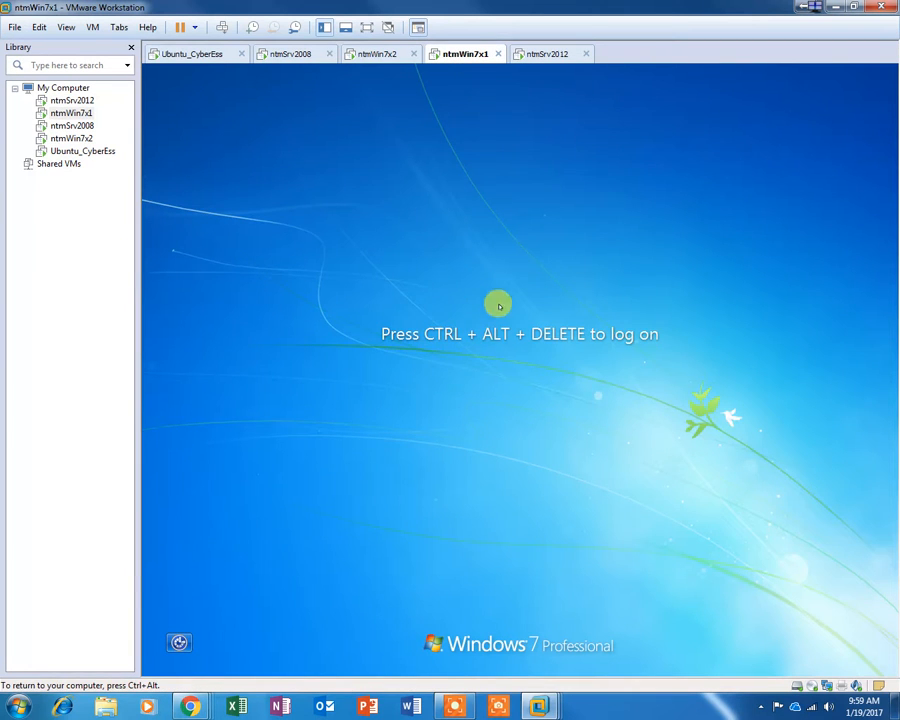
{"action": "left_click", "coordinate": [549, 55]}
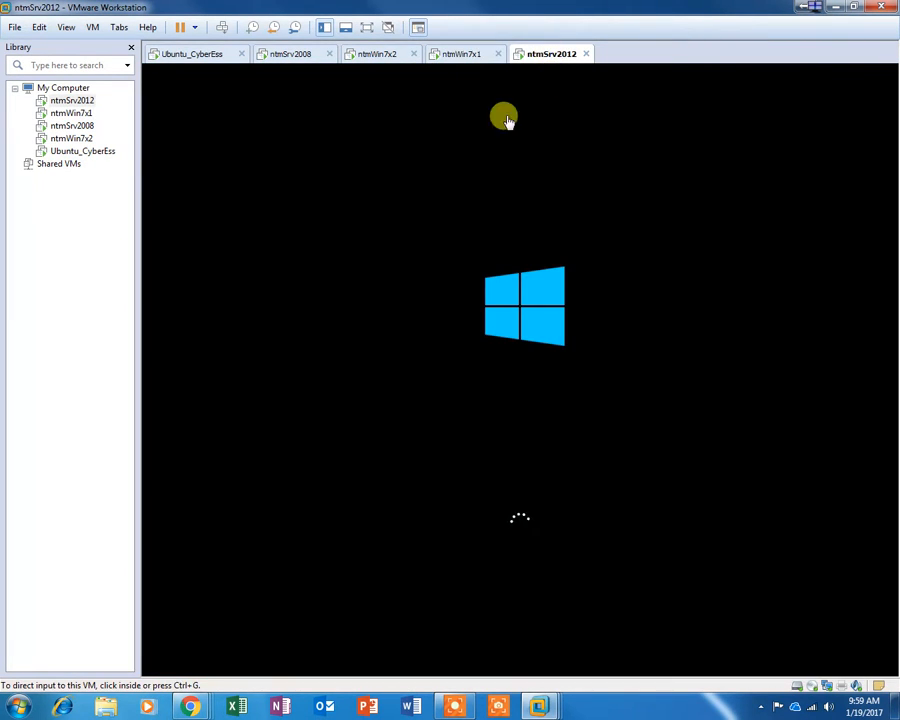
{"action": "left_click", "coordinate": [459, 56]}
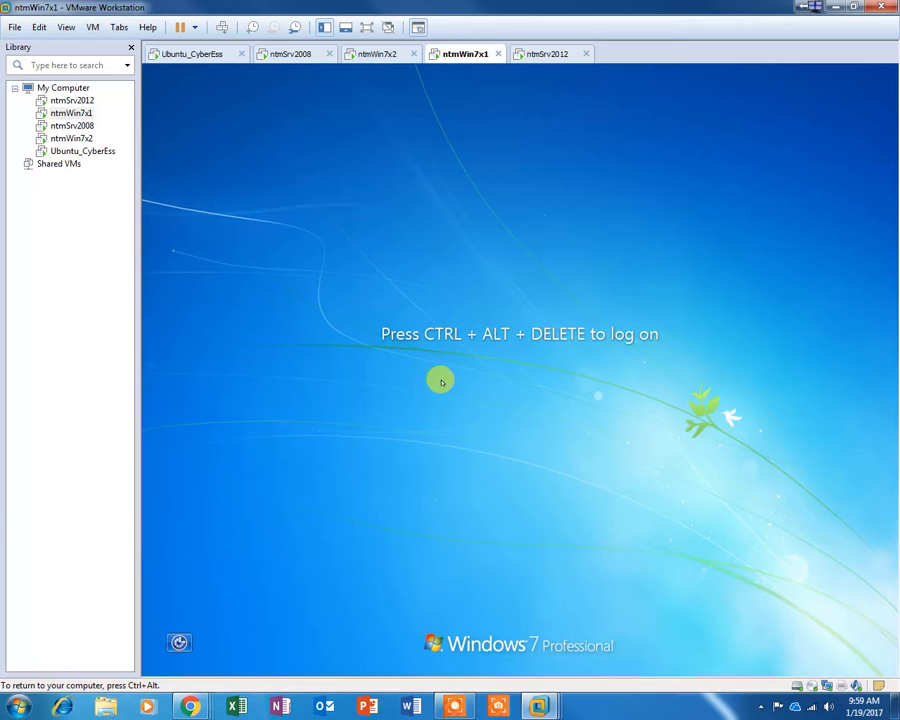
{"action": "key", "text": "ctrl+alt+Insert"}
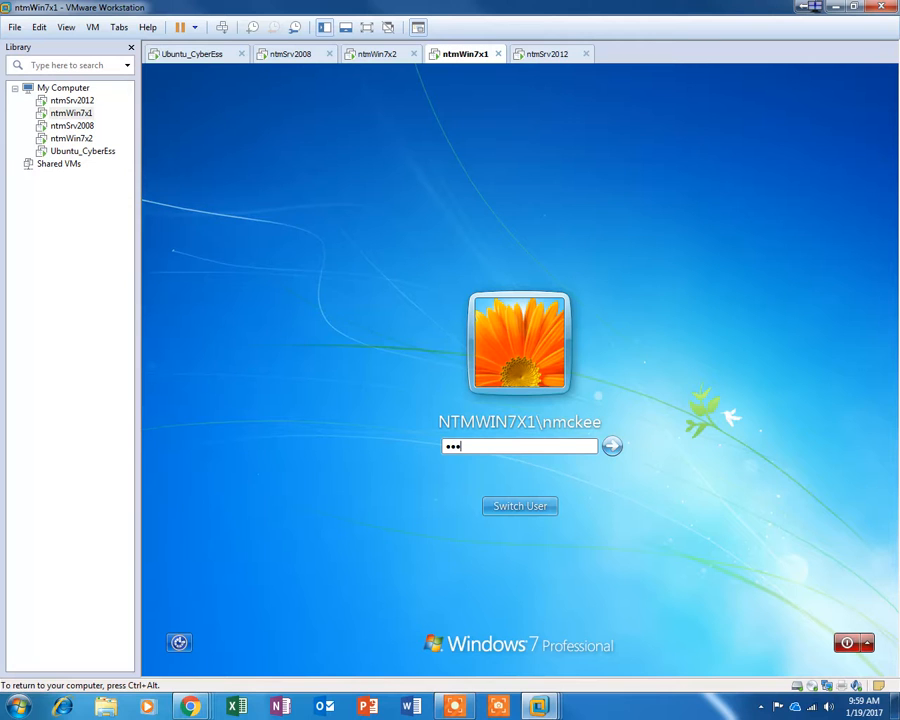
{"action": "key", "text": "Return"}
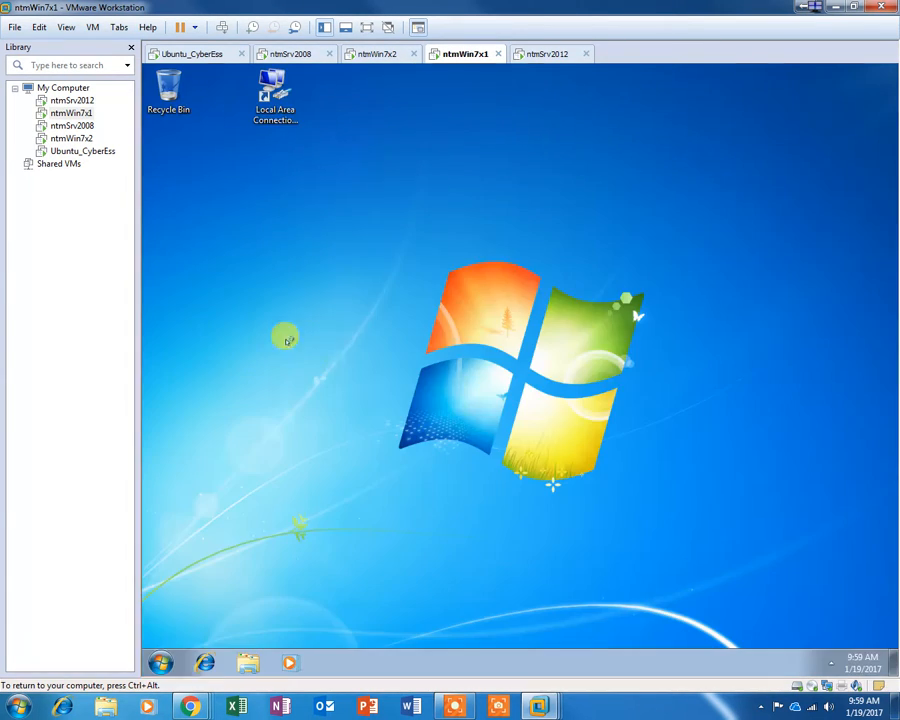
Step: Check ntmWin7x2, log off ntmWin7x1 from the Start menu, and return to ntmSrv2012
{"action": "left_click", "coordinate": [370, 57]}
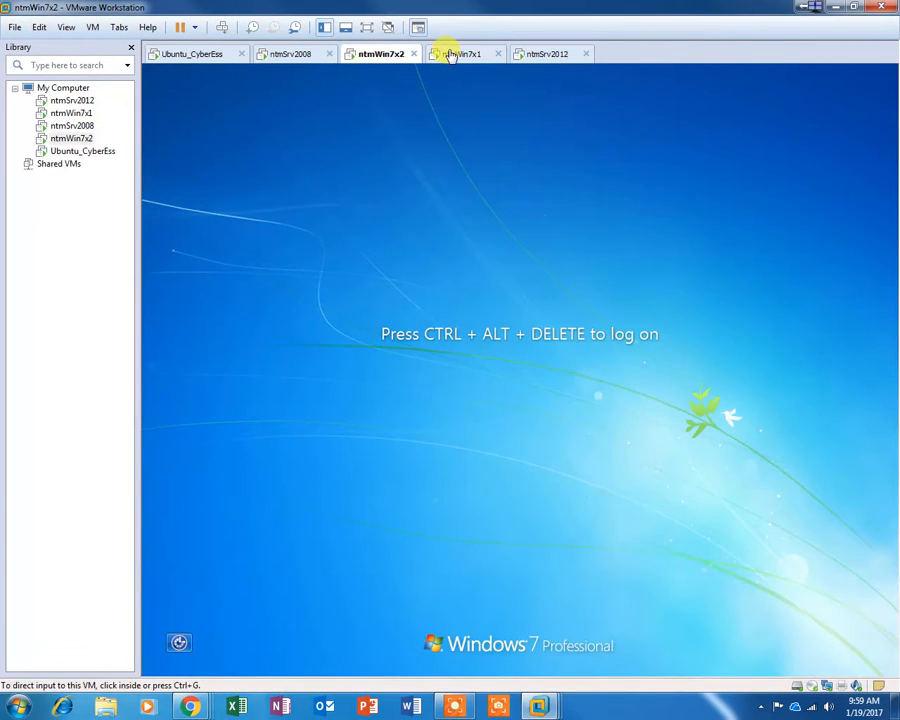
{"action": "left_click", "coordinate": [451, 56]}
{"action": "left_click", "coordinate": [371, 55]}
{"action": "left_click", "coordinate": [453, 56]}
{"action": "left_click", "coordinate": [381, 56]}
{"action": "left_click", "coordinate": [331, 148]}
{"action": "left_click", "coordinate": [460, 54]}
{"action": "left_click", "coordinate": [160, 662]}
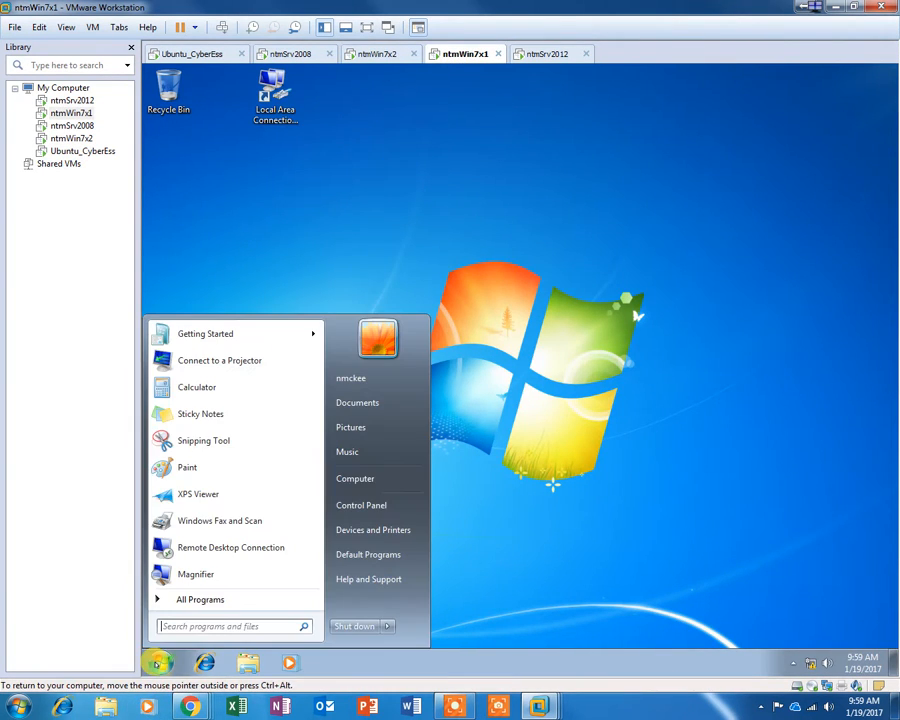
{"action": "mouse_move", "coordinate": [386, 626]}
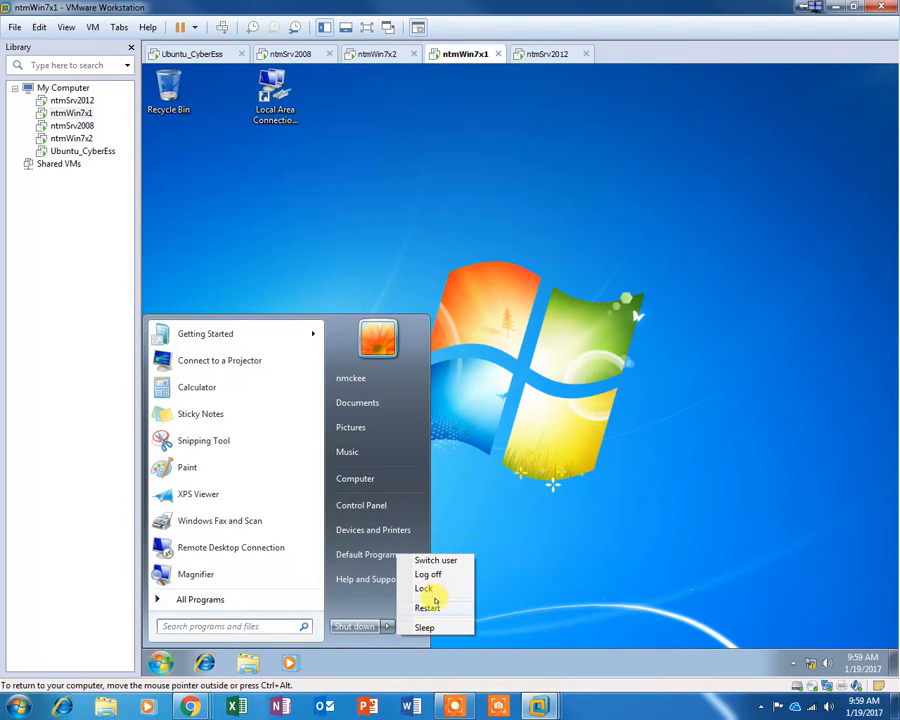
{"action": "left_click", "coordinate": [430, 572]}
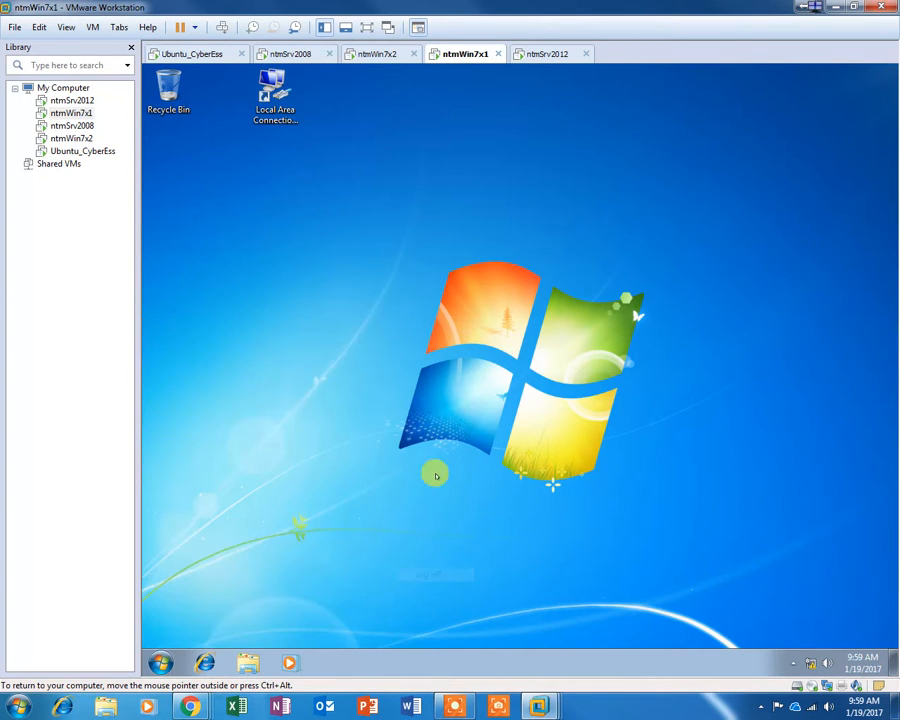
{"action": "left_click", "coordinate": [535, 58]}
{"action": "left_click", "coordinate": [388, 392]}
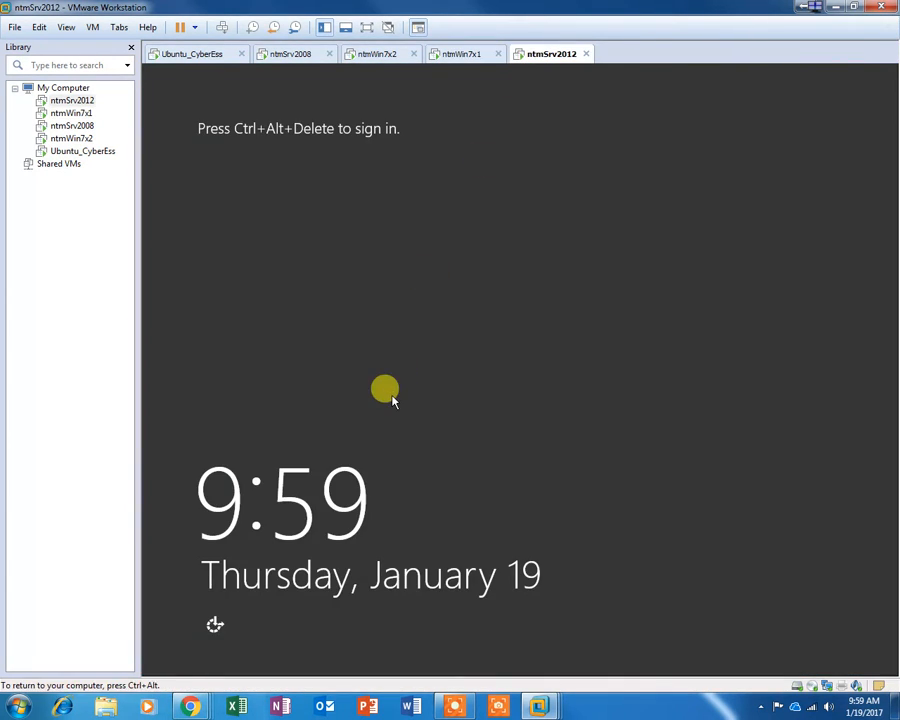
Step: Sign in to ntmSrv2012 as Administrator and wait for the Server Manager dashboard
{"action": "key", "text": "ctrl+alt+Insert"}
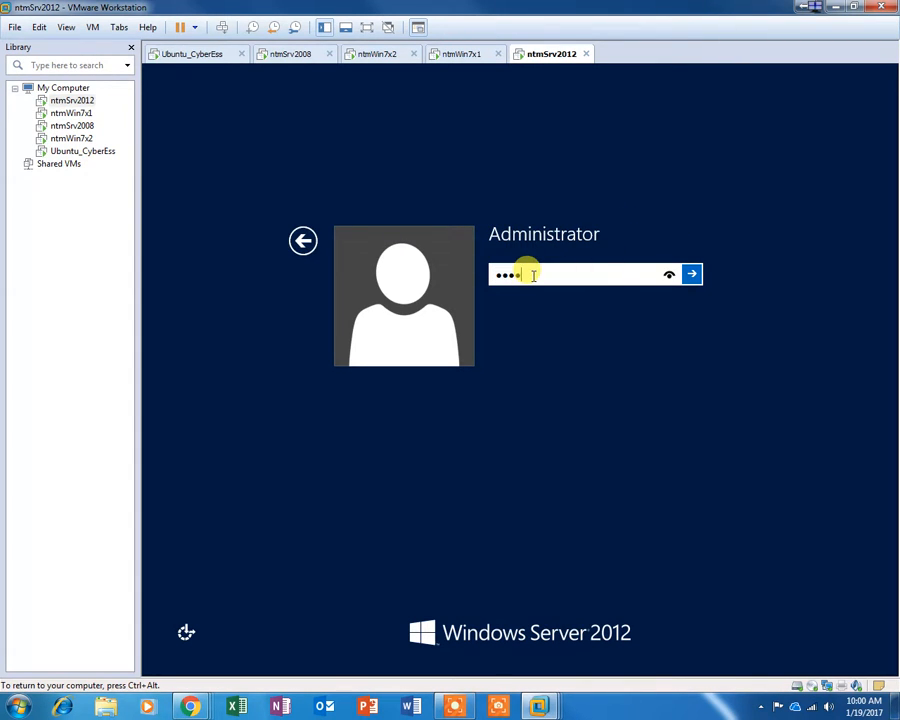
{"action": "key", "text": "Return"}
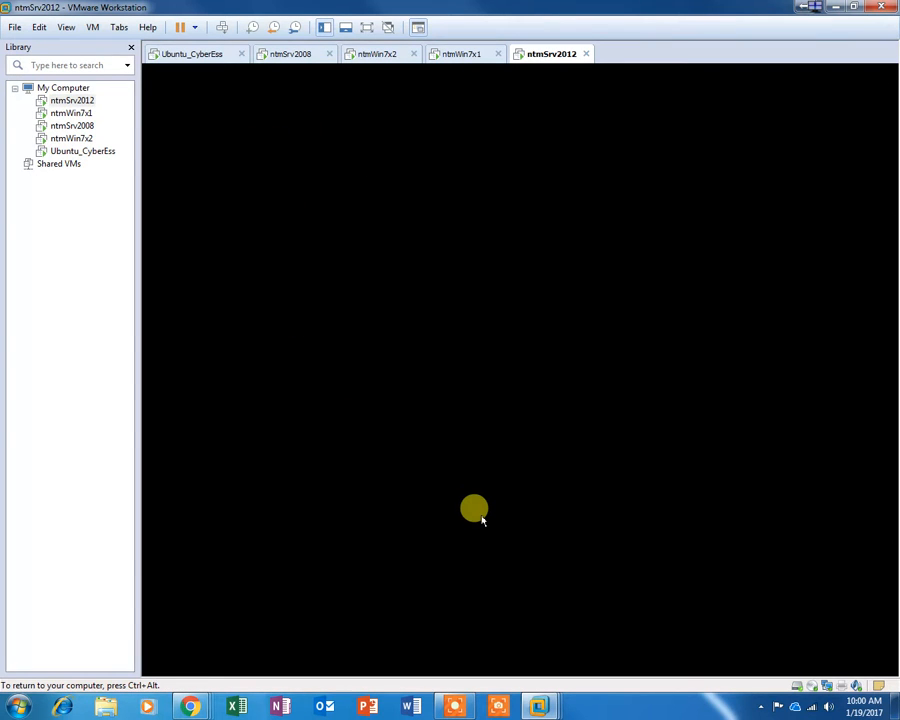
{"action": "key", "text": "ctrl+alt"}
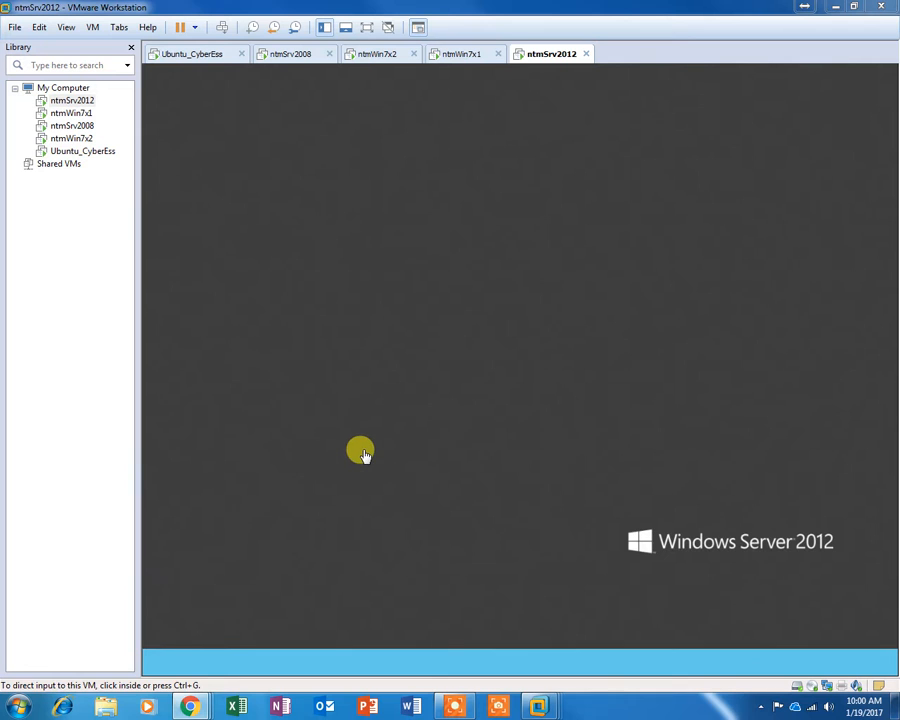
{"action": "left_click", "coordinate": [363, 454]}
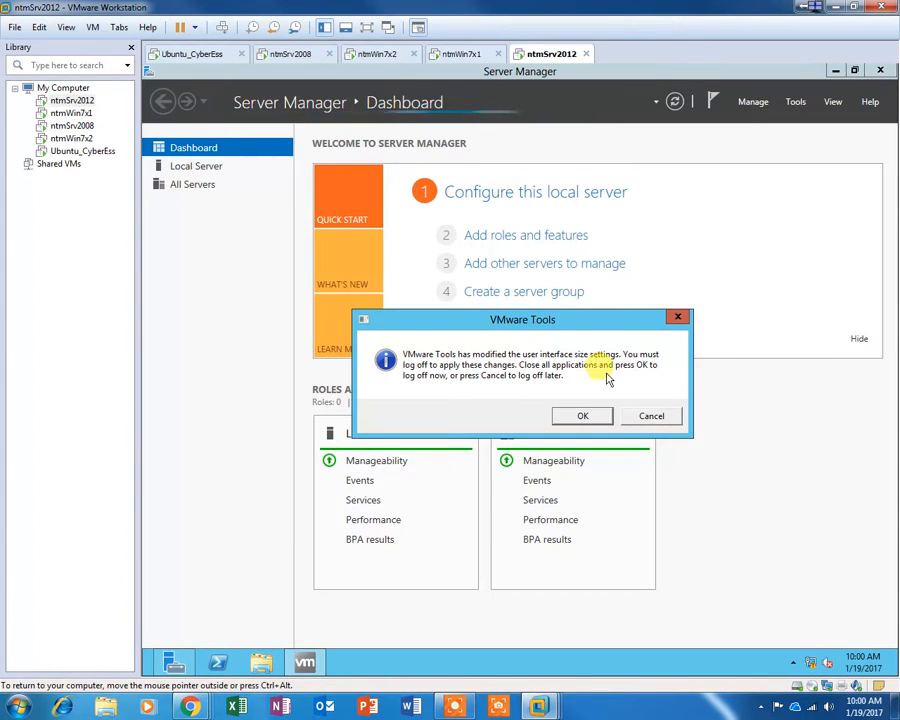
{"action": "left_click", "coordinate": [656, 416]}
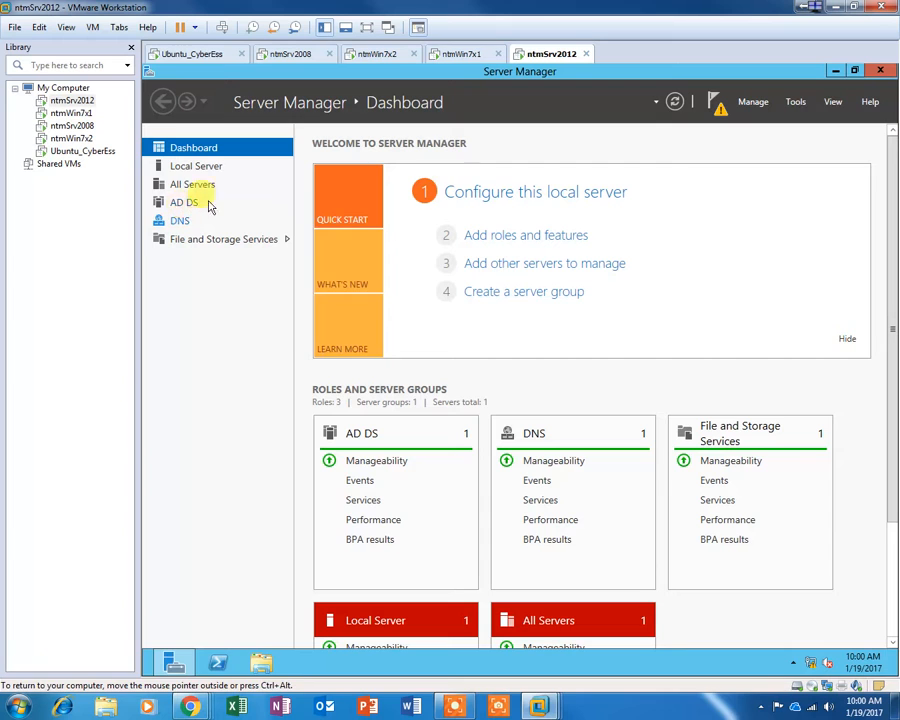
{"action": "left_click", "coordinate": [755, 104]}
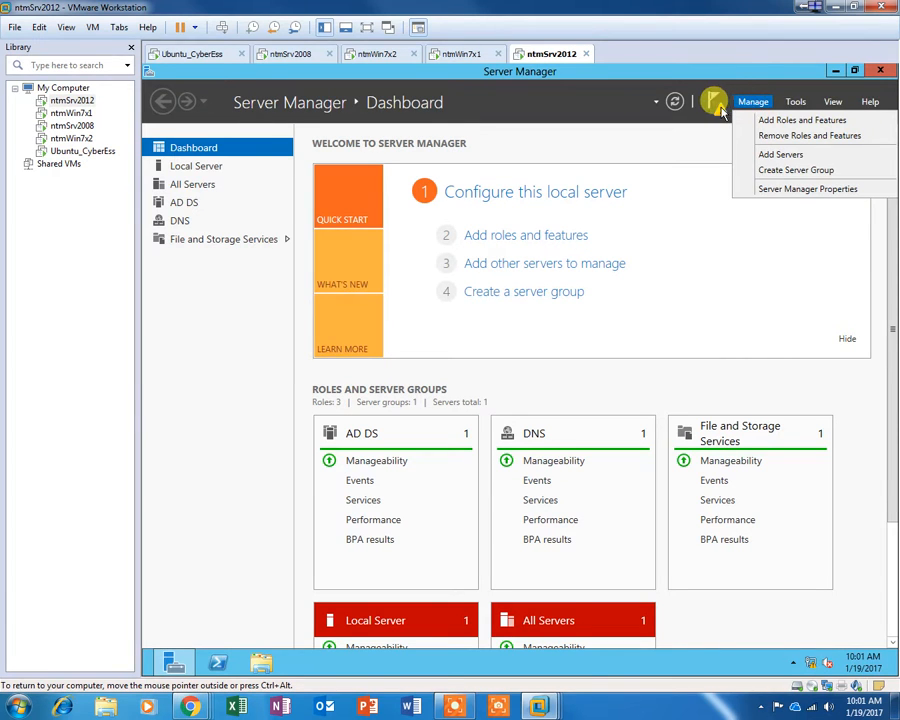
{"action": "left_click", "coordinate": [795, 103]}
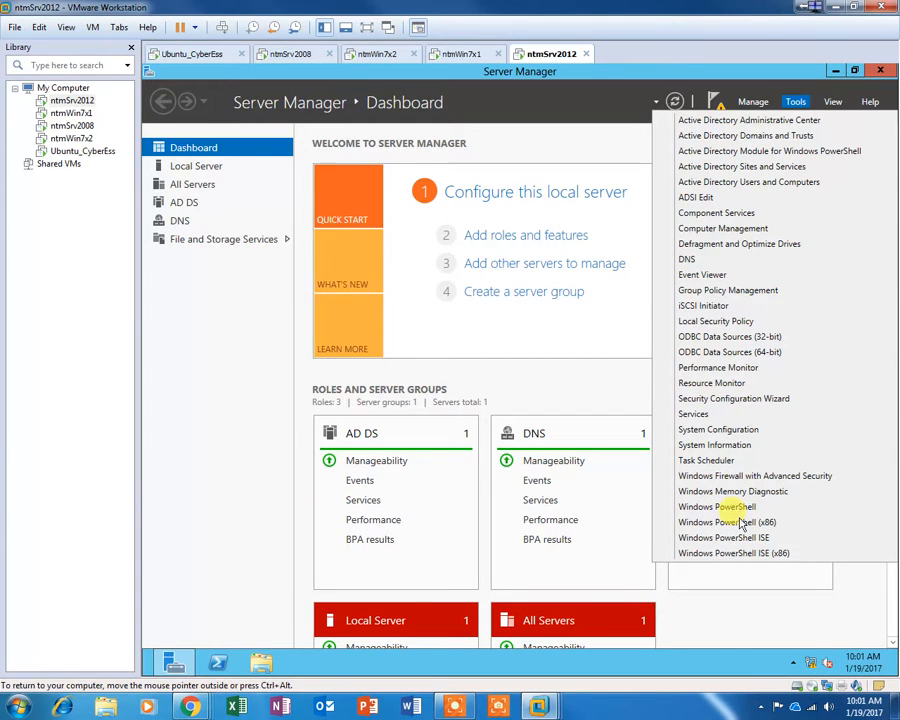
{"action": "left_click", "coordinate": [172, 446]}
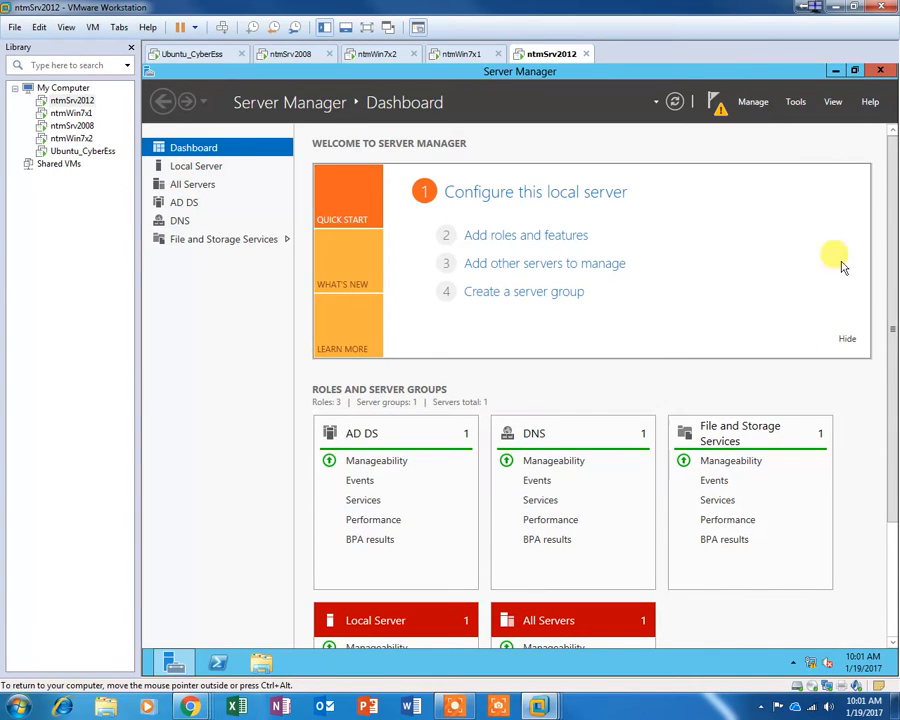
{"action": "left_click_drag", "start_coordinate": [888, 366], "coordinate": [872, 498]}
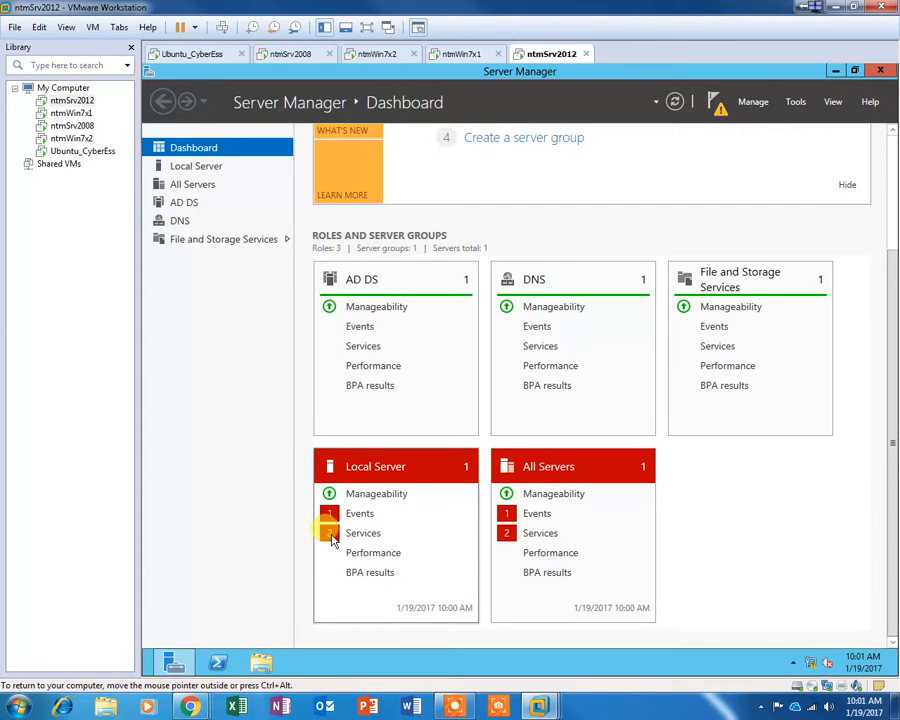
Step: Review the Local Server events list, now in WORKGROUP, then go to the AD DS page
{"action": "left_click", "coordinate": [327, 462]}
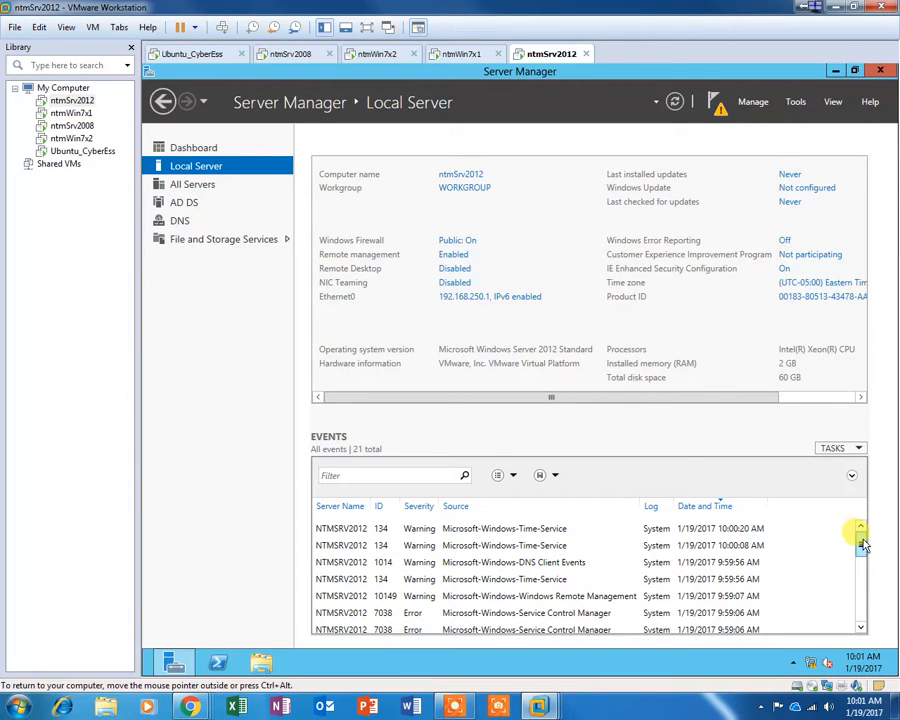
{"action": "left_click_drag", "start_coordinate": [862, 547], "coordinate": [860, 604]}
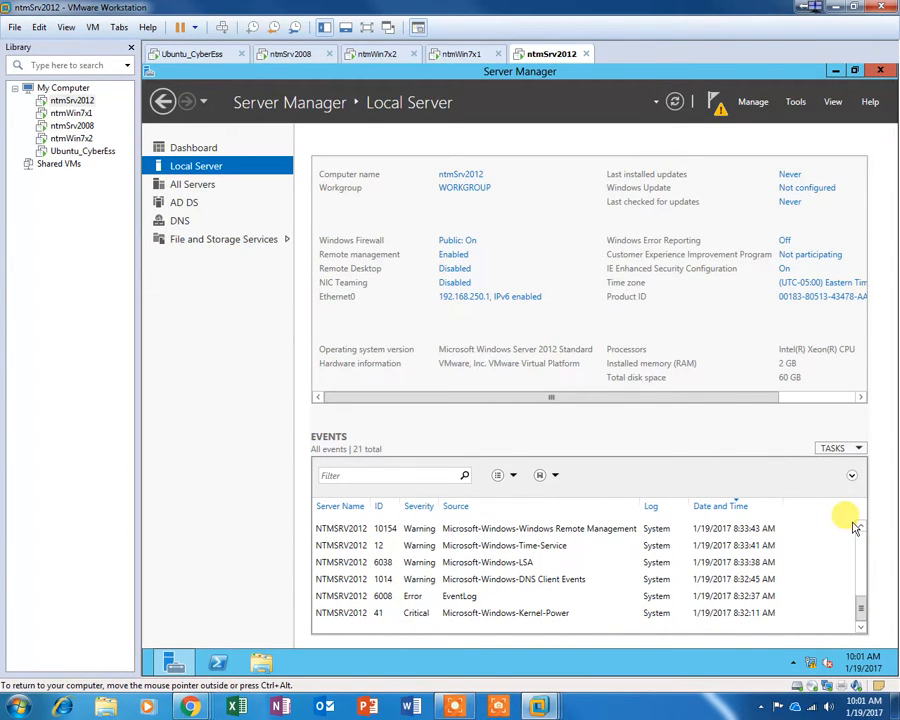
{"action": "scroll", "coordinate": [859, 527], "scroll_direction": "up", "scroll_amount": 3}
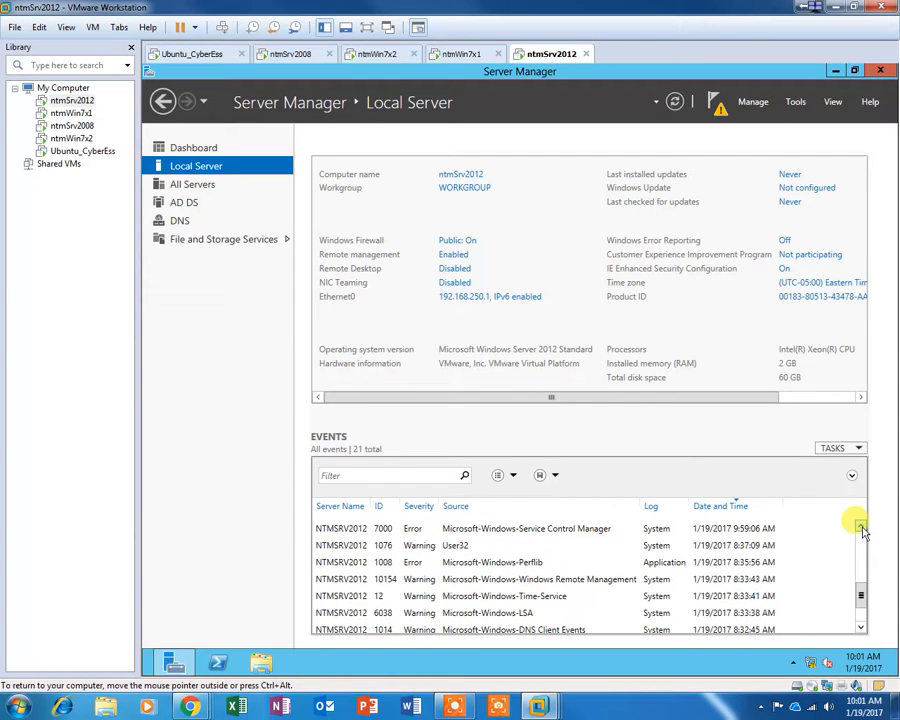
{"action": "scroll", "coordinate": [862, 531], "scroll_direction": "up", "scroll_amount": 3}
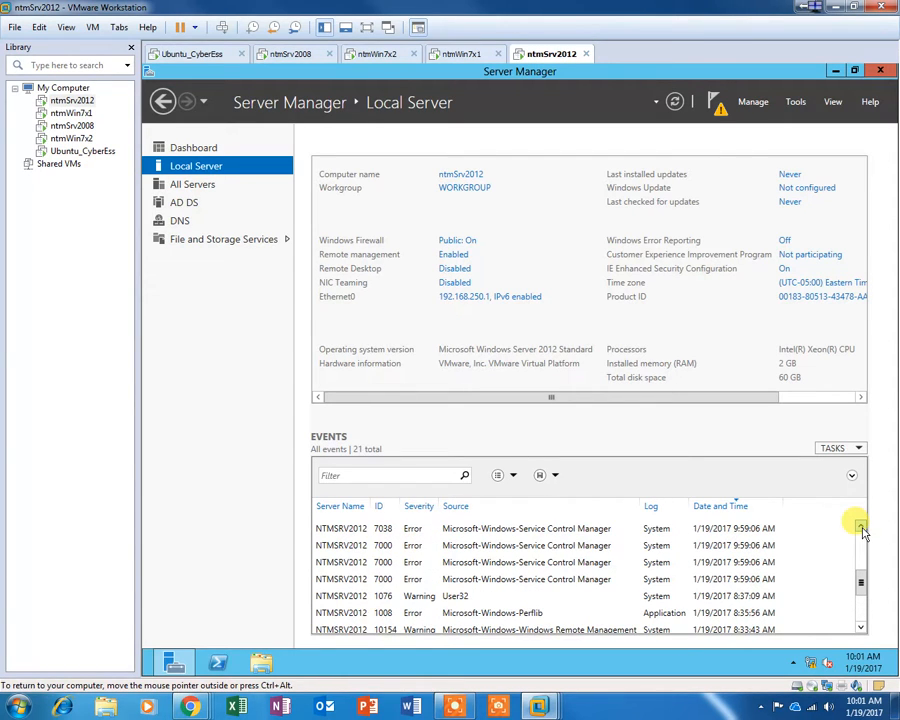
{"action": "scroll", "coordinate": [862, 531], "scroll_direction": "up", "scroll_amount": 5}
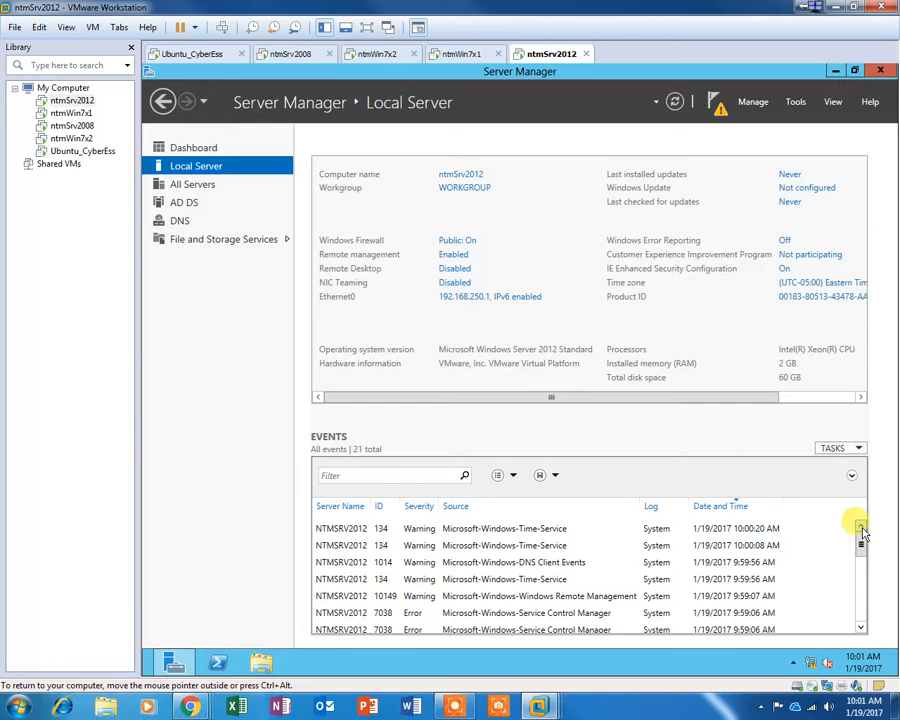
{"action": "left_click", "coordinate": [180, 201]}
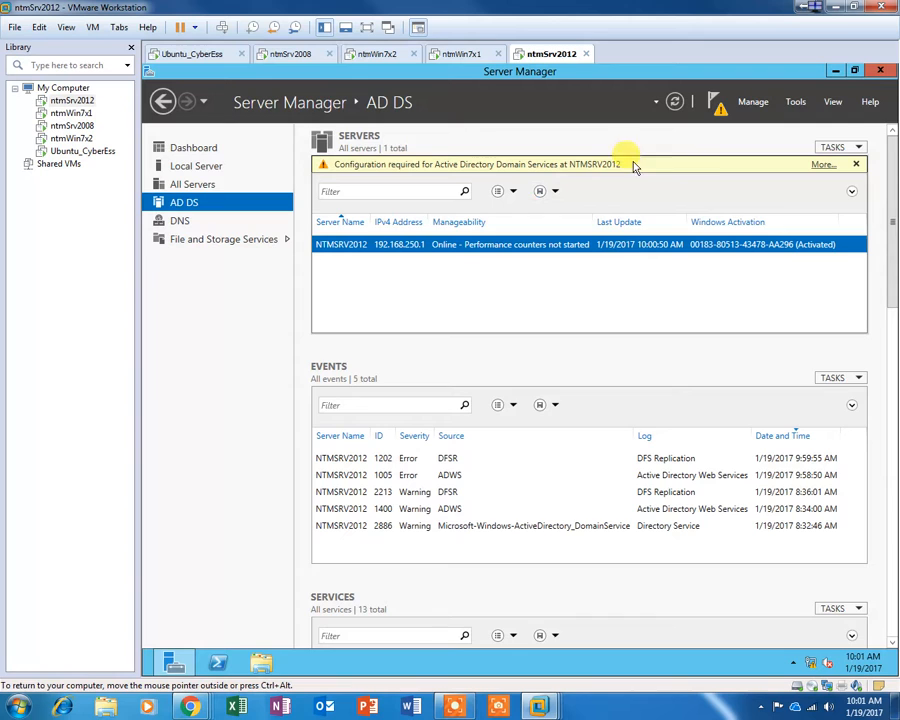
Step: In Remove Roles and Features, untick Active Directory Domain Services with its dependent management tools and advance to Confirmation
{"action": "left_click", "coordinate": [755, 103]}
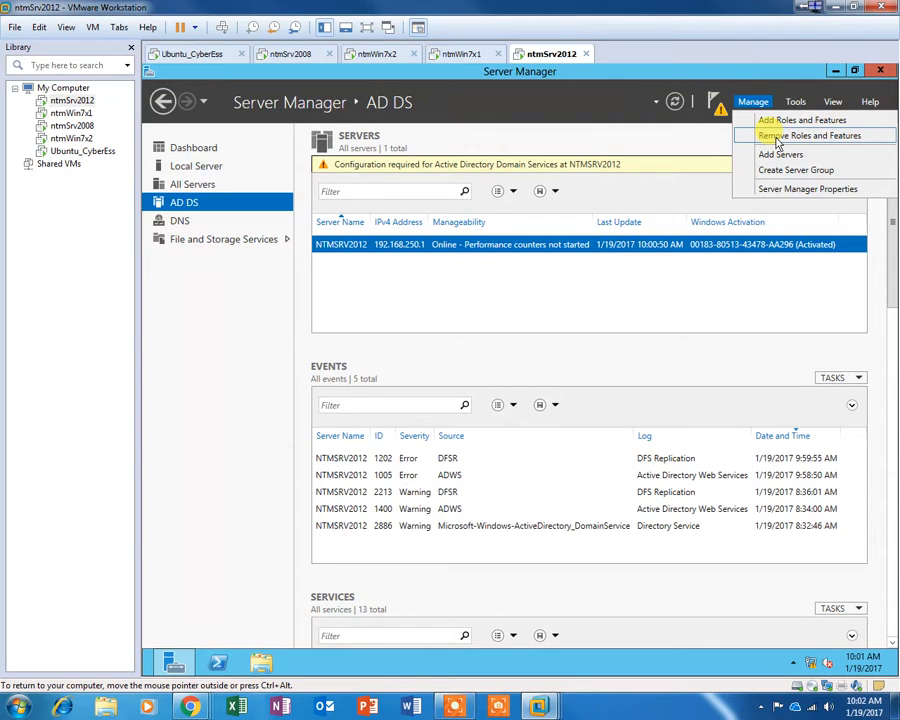
{"action": "left_click", "coordinate": [778, 142]}
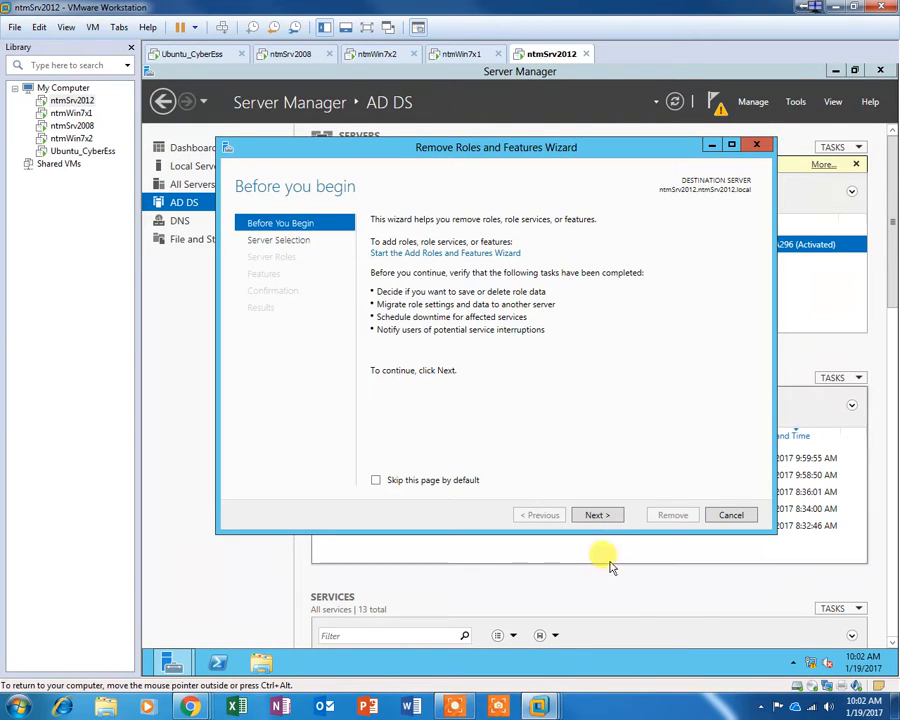
{"action": "left_click", "coordinate": [597, 515]}
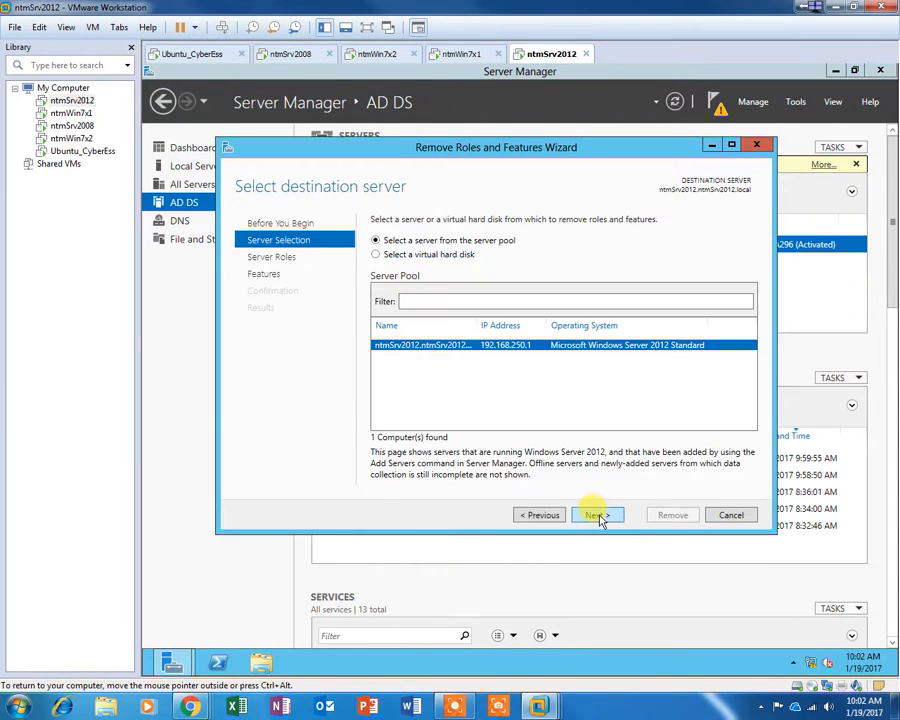
{"action": "left_click", "coordinate": [597, 515]}
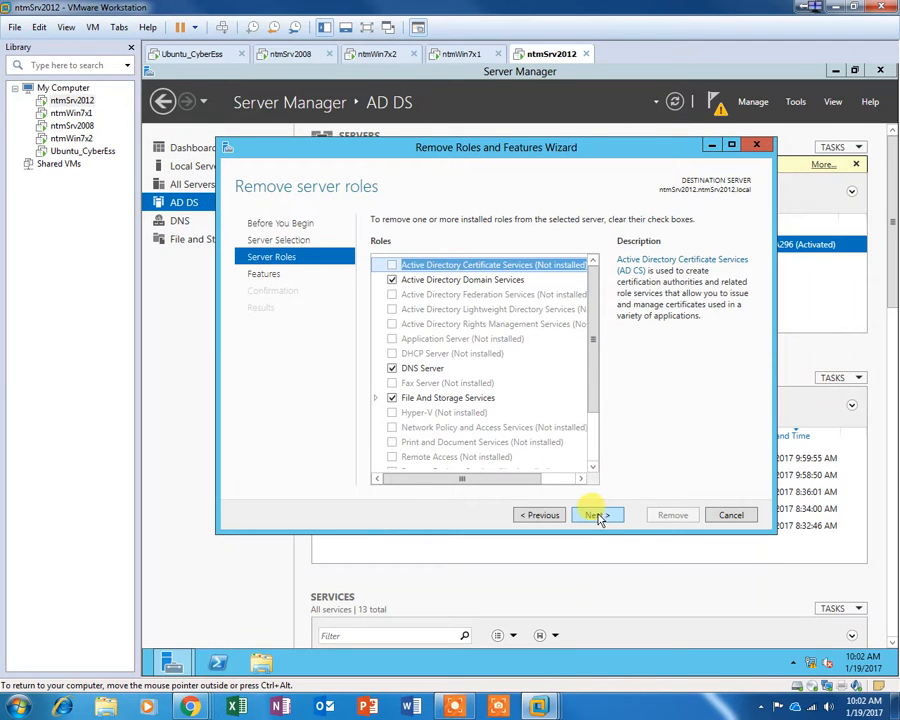
{"action": "left_click", "coordinate": [392, 281]}
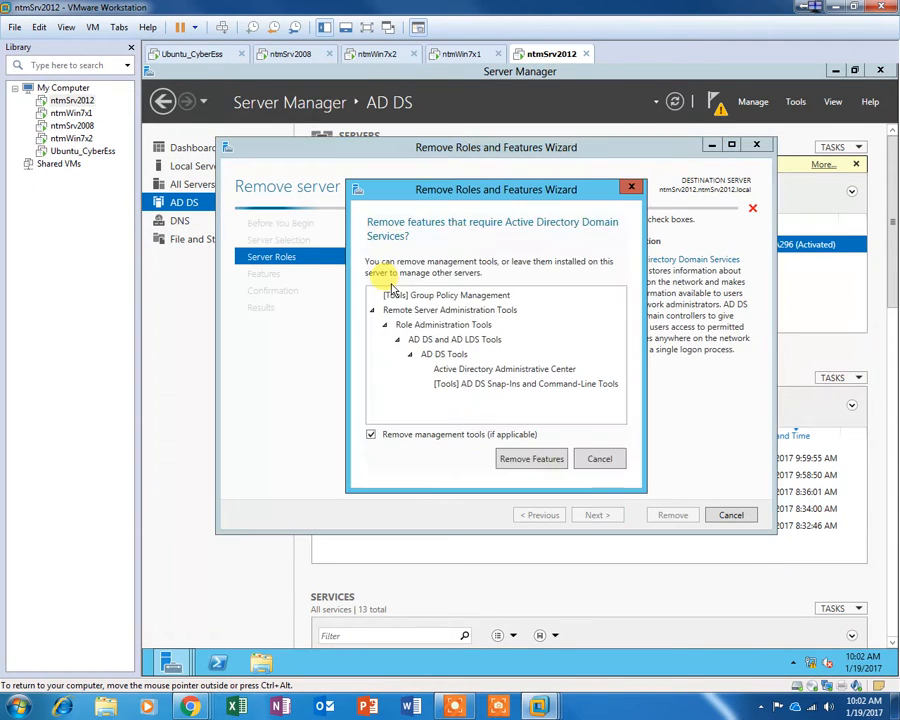
{"action": "left_click", "coordinate": [519, 460]}
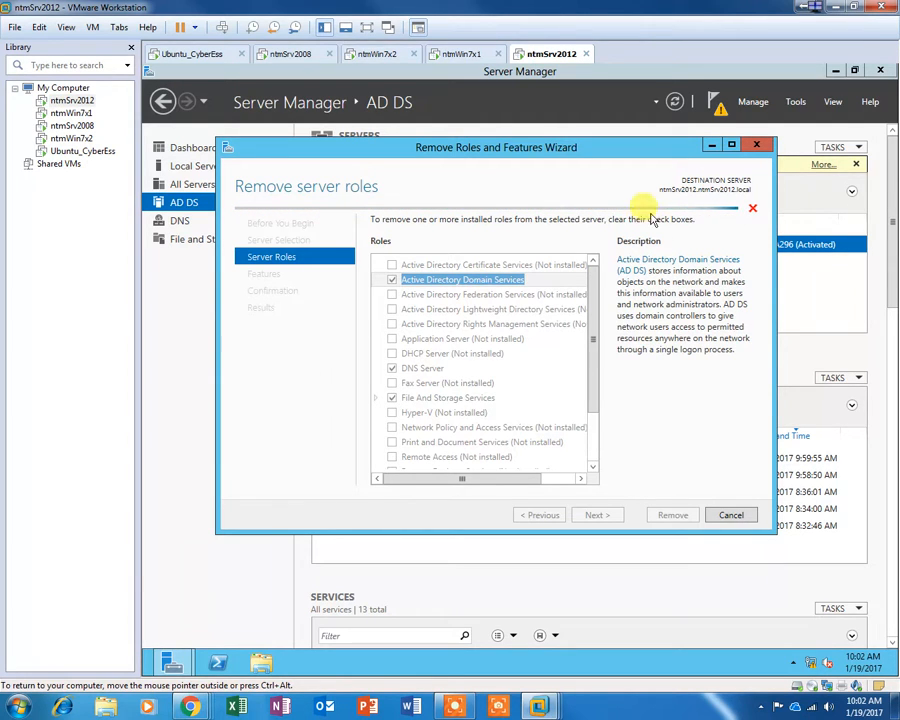
{"action": "left_click", "coordinate": [391, 280]}
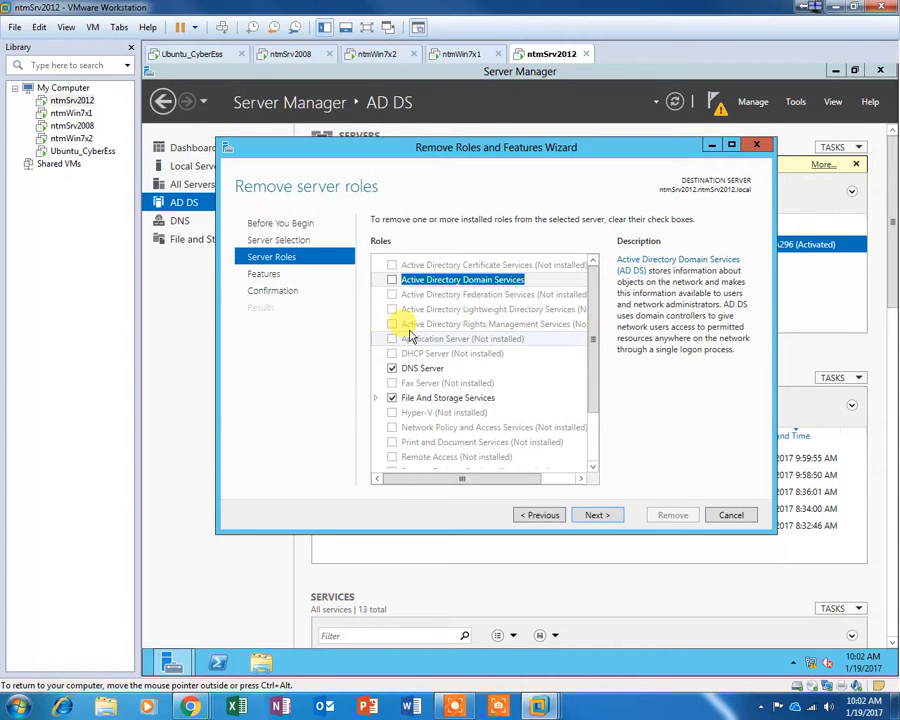
{"action": "left_click", "coordinate": [596, 515]}
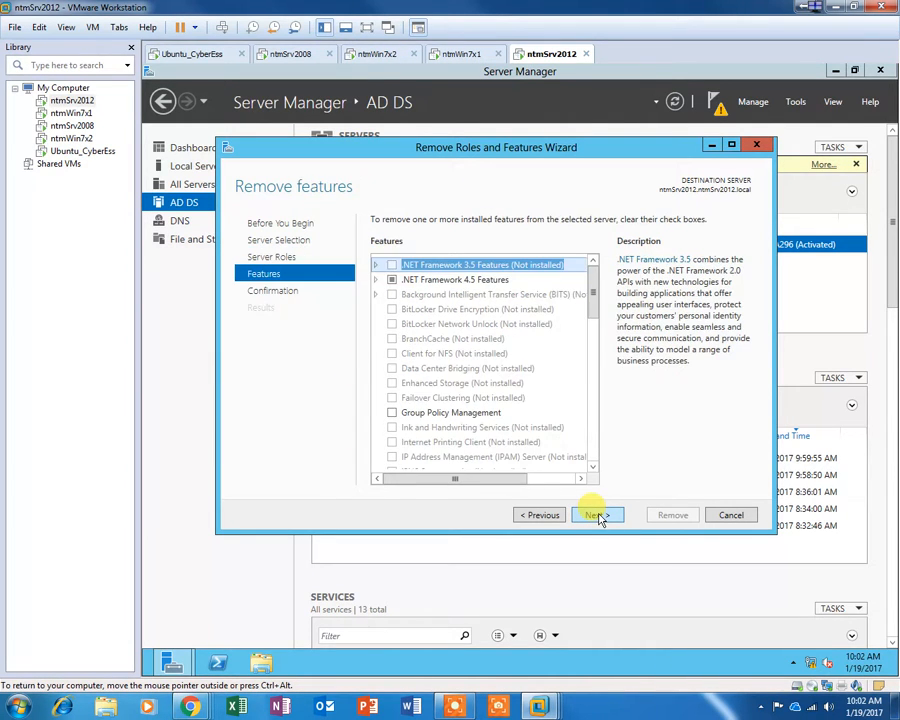
{"action": "left_click", "coordinate": [596, 515]}
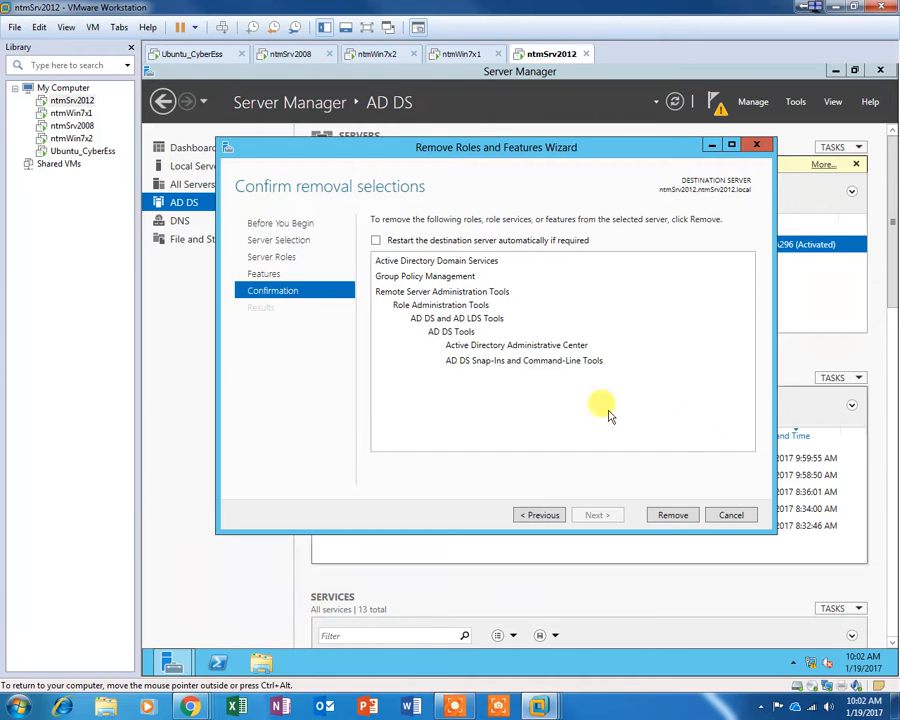
Step: Run the removal of AD DS, Group Policy Management and the AD DS tools until it finishes
{"action": "left_click", "coordinate": [675, 517]}
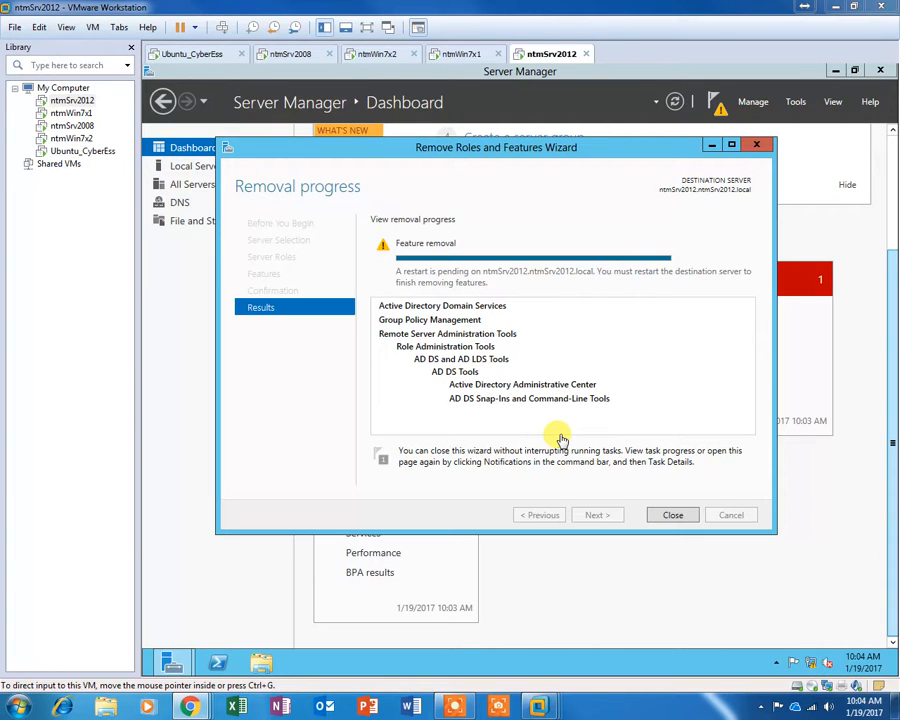
{"action": "left_click", "coordinate": [459, 703]}
{"action": "left_click", "coordinate": [455, 684]}
{"action": "left_click", "coordinate": [455, 684]}
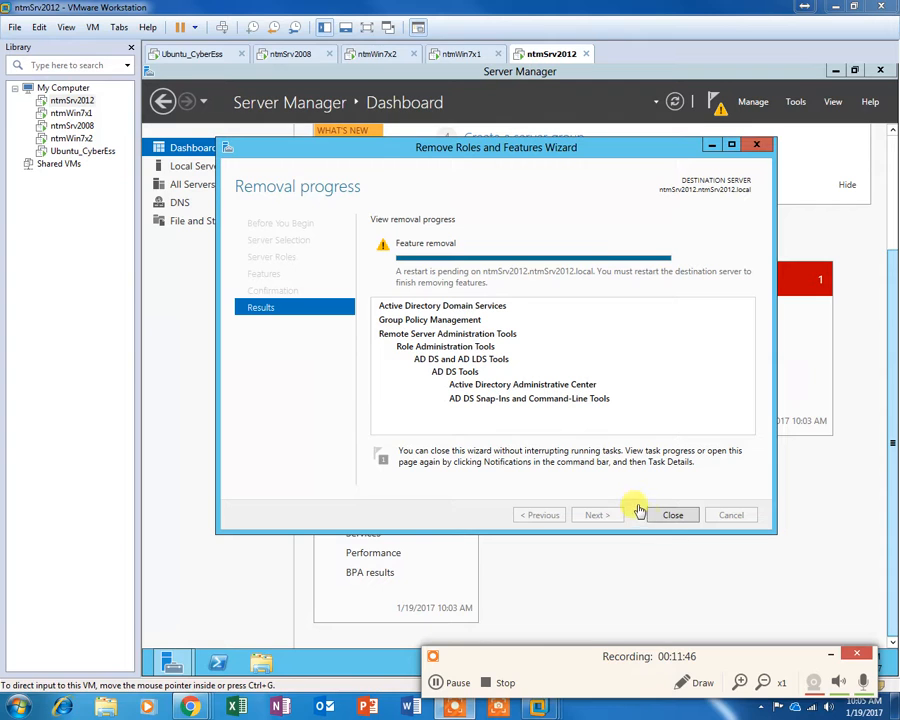
Step: Close the removal wizard and check the removal task in Notifications, leaving only DNS and File and Storage Services
{"action": "left_click", "coordinate": [667, 515]}
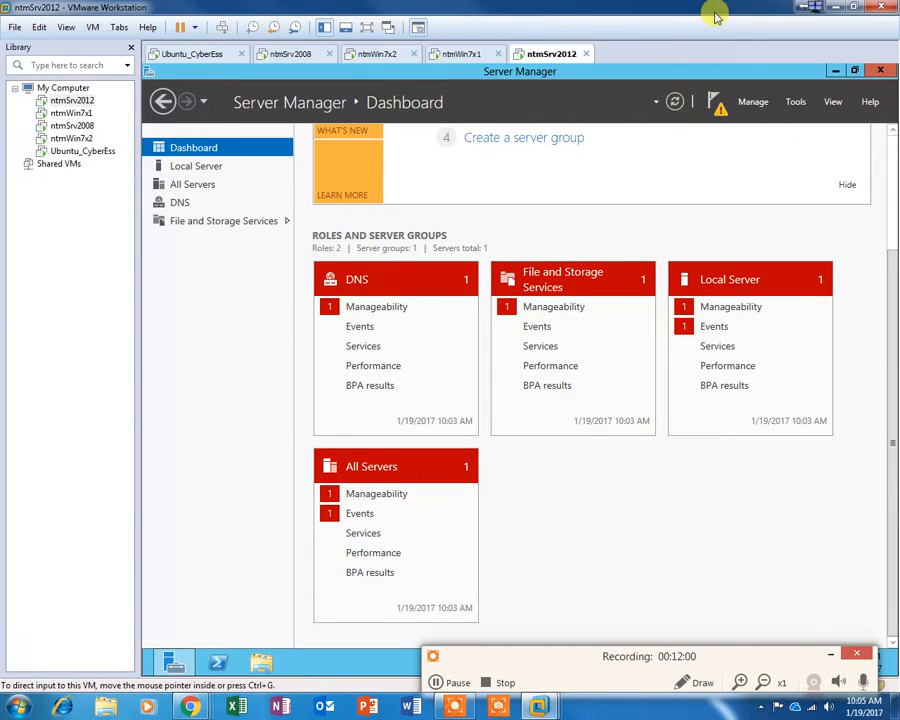
{"action": "left_click", "coordinate": [830, 655]}
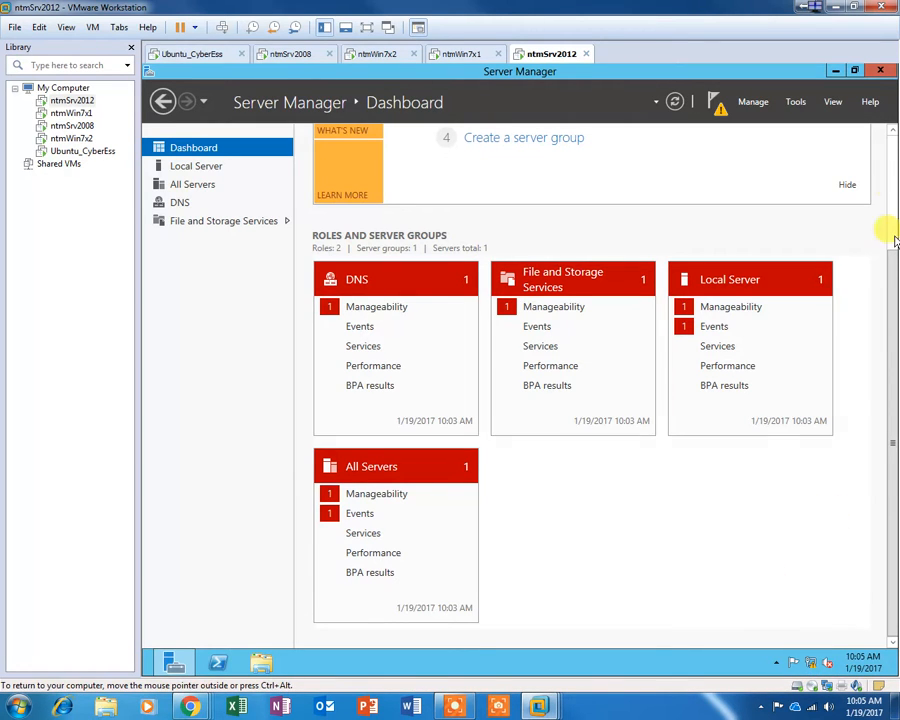
{"action": "left_click", "coordinate": [894, 180]}
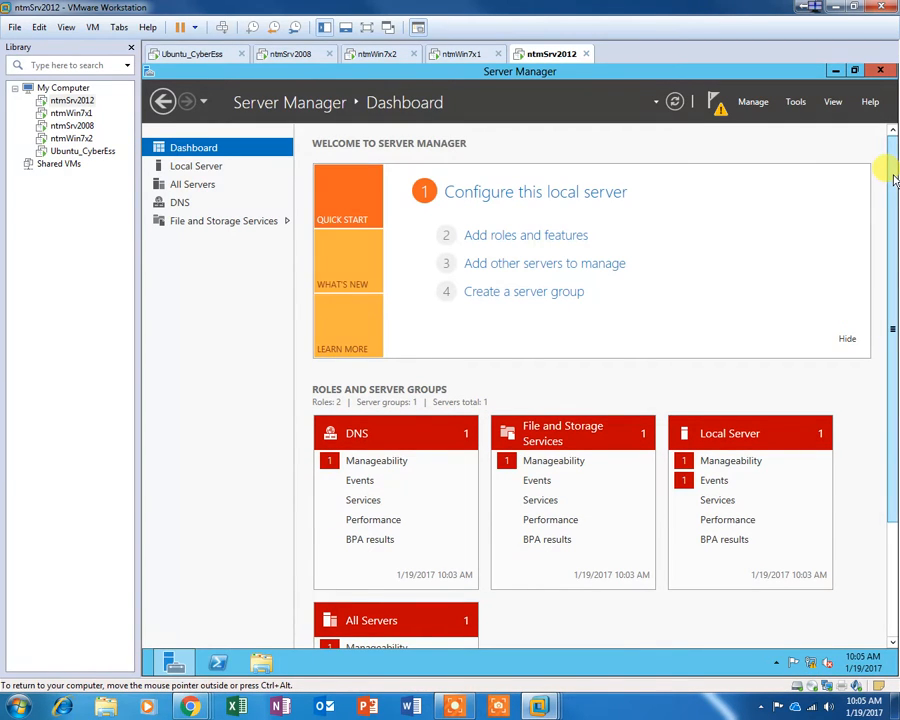
{"action": "left_click", "coordinate": [716, 104]}
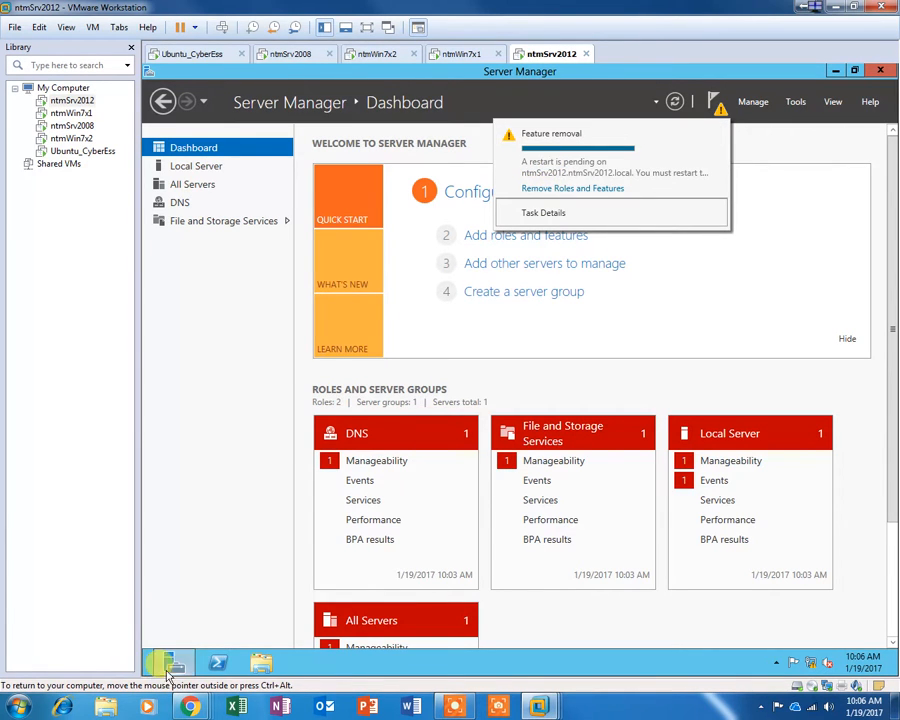
{"action": "left_click", "coordinate": [212, 599]}
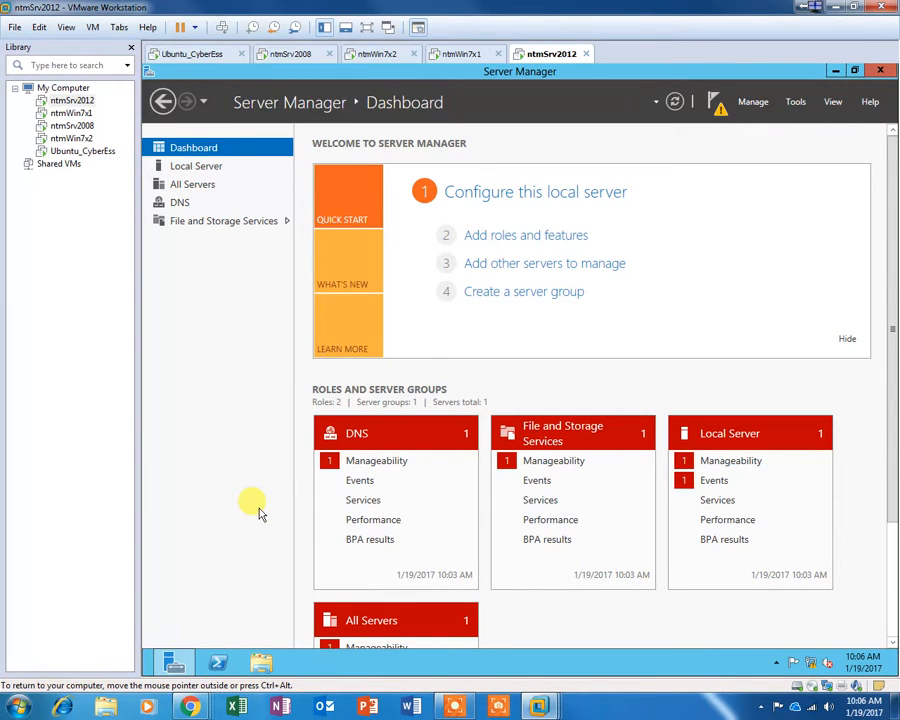
Step: Restart ntmSrv2012 with reason Other (Unplanned), then bring the Chrome TechNet demotion article onscreen
{"action": "key", "text": "ctrl+alt+Insert"}
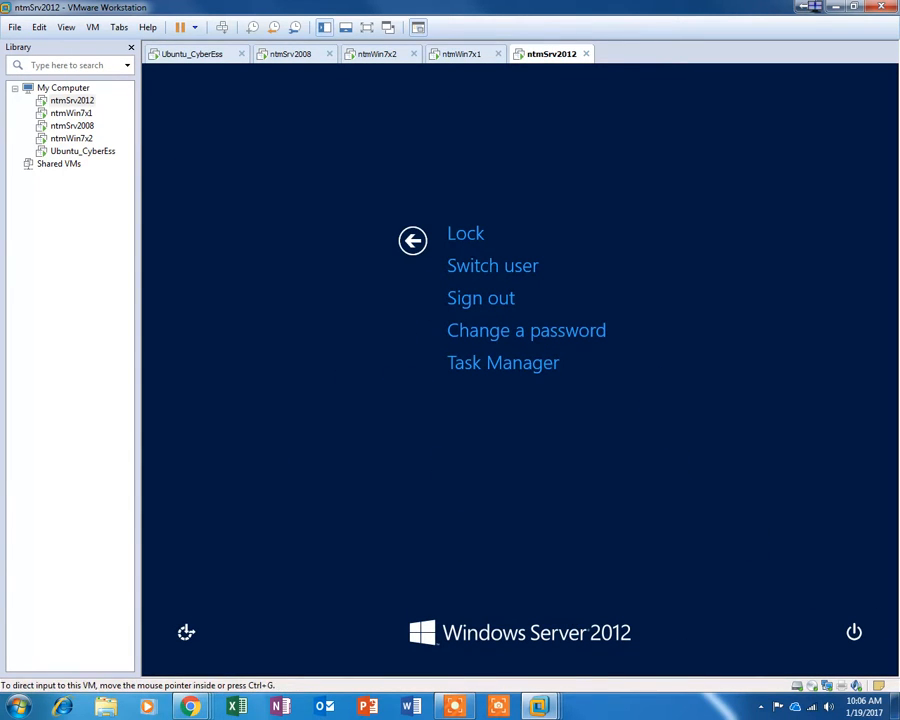
{"action": "left_click", "coordinate": [854, 631]}
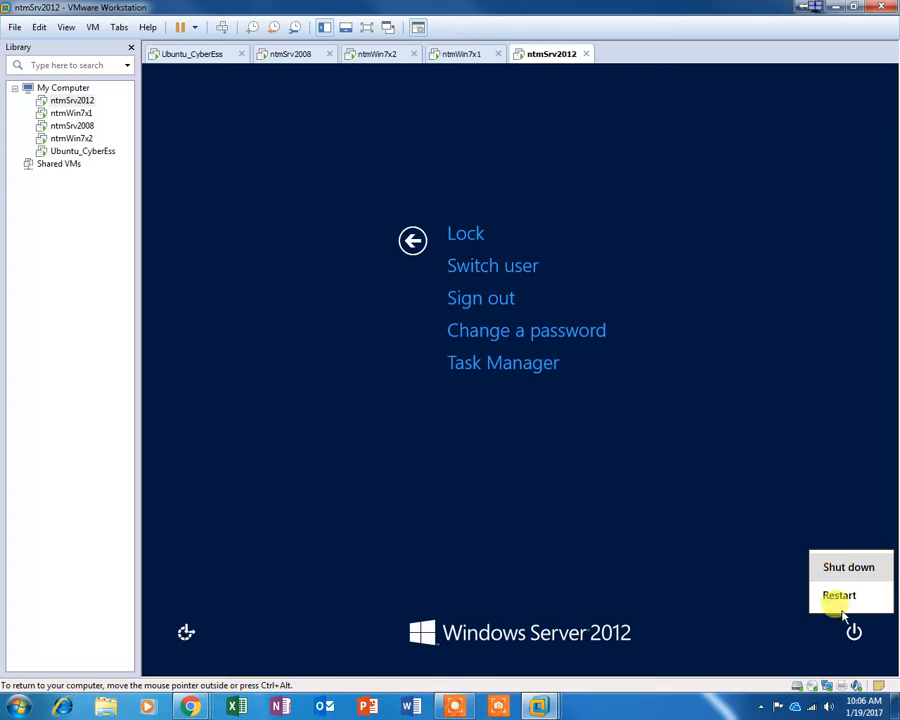
{"action": "left_click", "coordinate": [843, 598]}
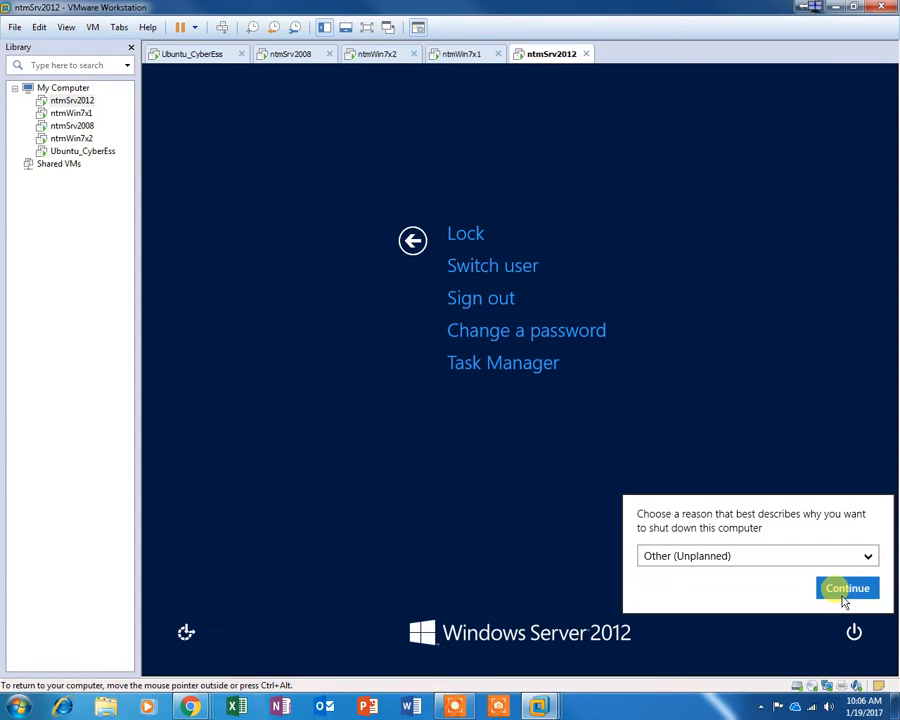
{"action": "left_click", "coordinate": [723, 560]}
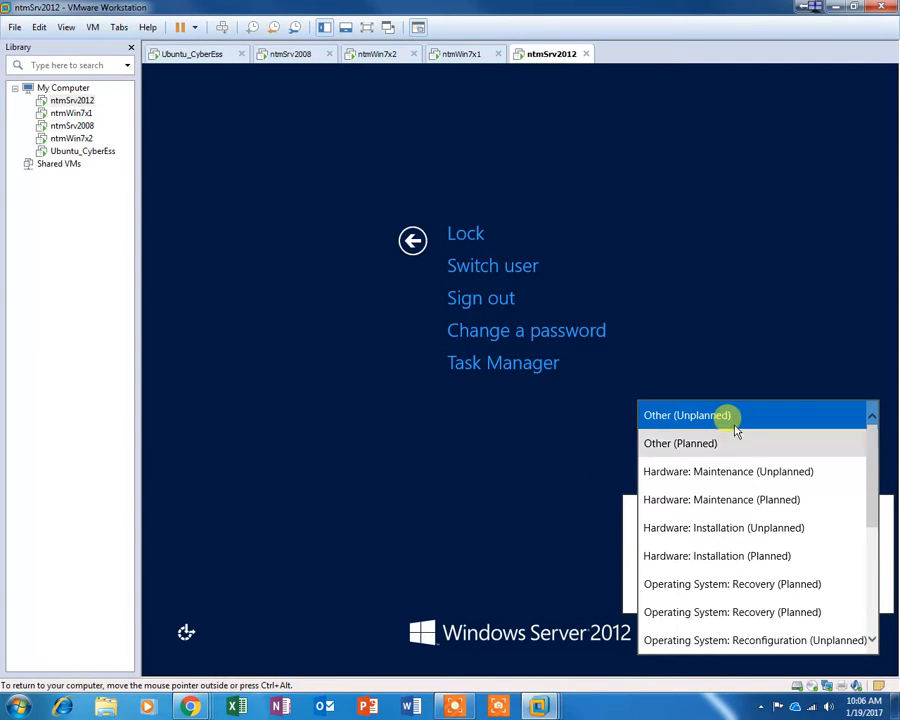
{"action": "left_click", "coordinate": [873, 617]}
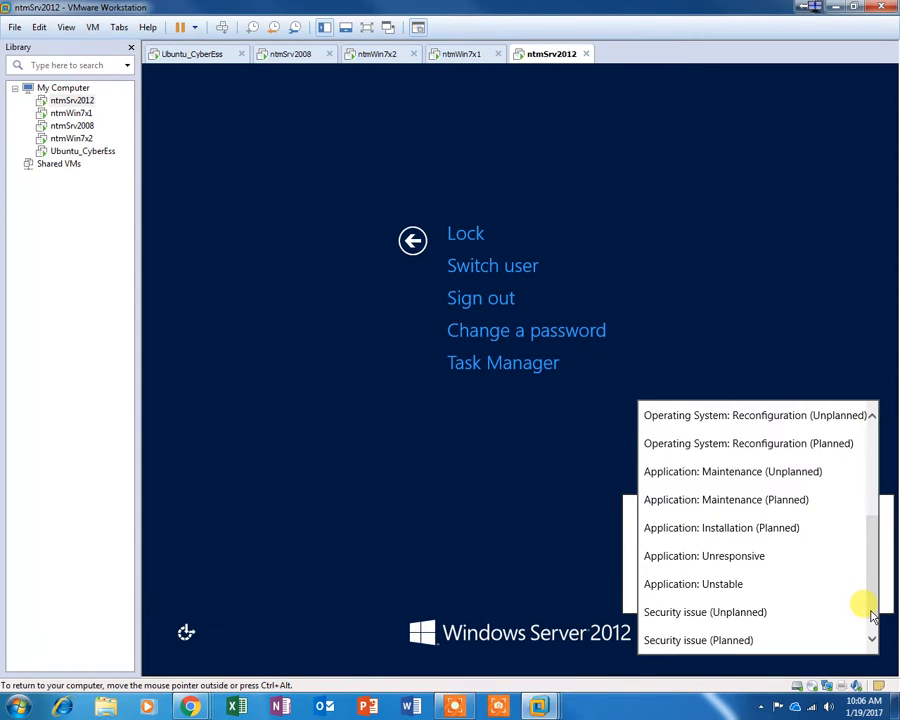
{"action": "left_click_drag", "start_coordinate": [872, 603], "coordinate": [868, 475]}
{"action": "left_click", "coordinate": [588, 439]}
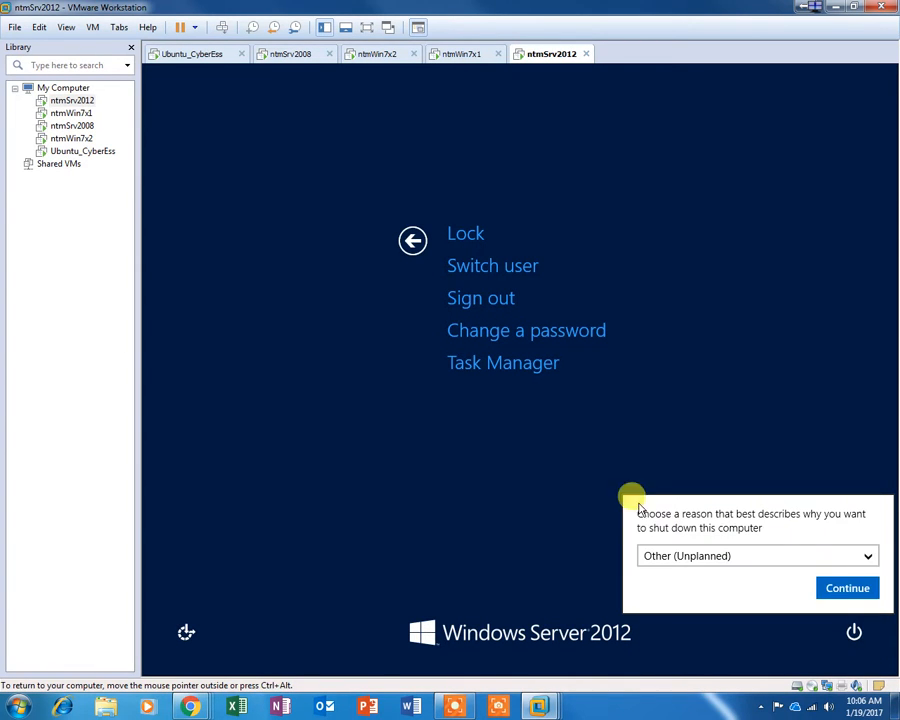
{"action": "left_click", "coordinate": [857, 593]}
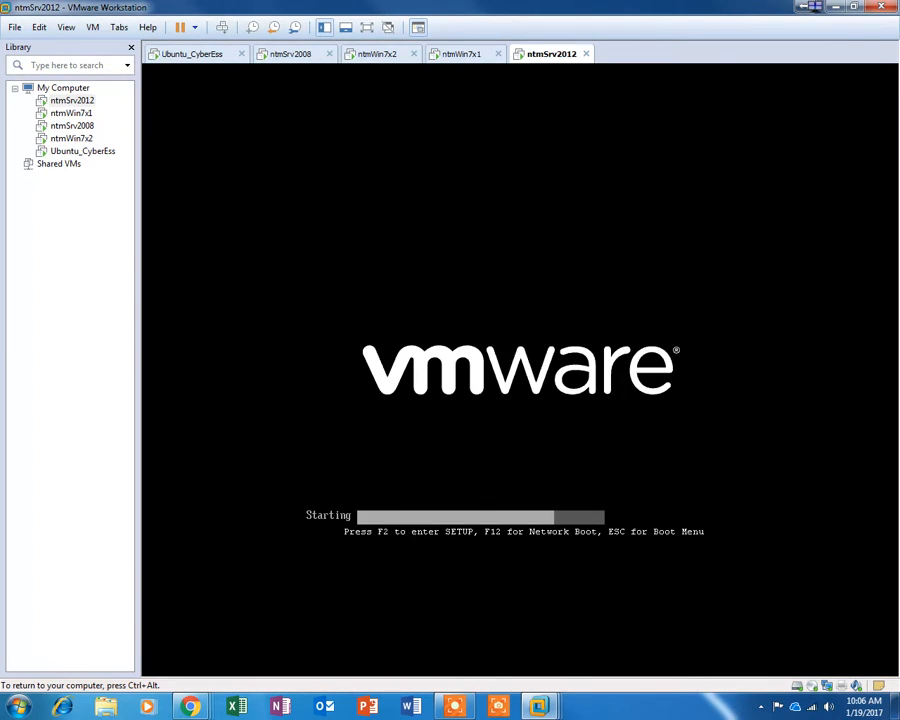
{"action": "key", "text": "ctrl+alt"}
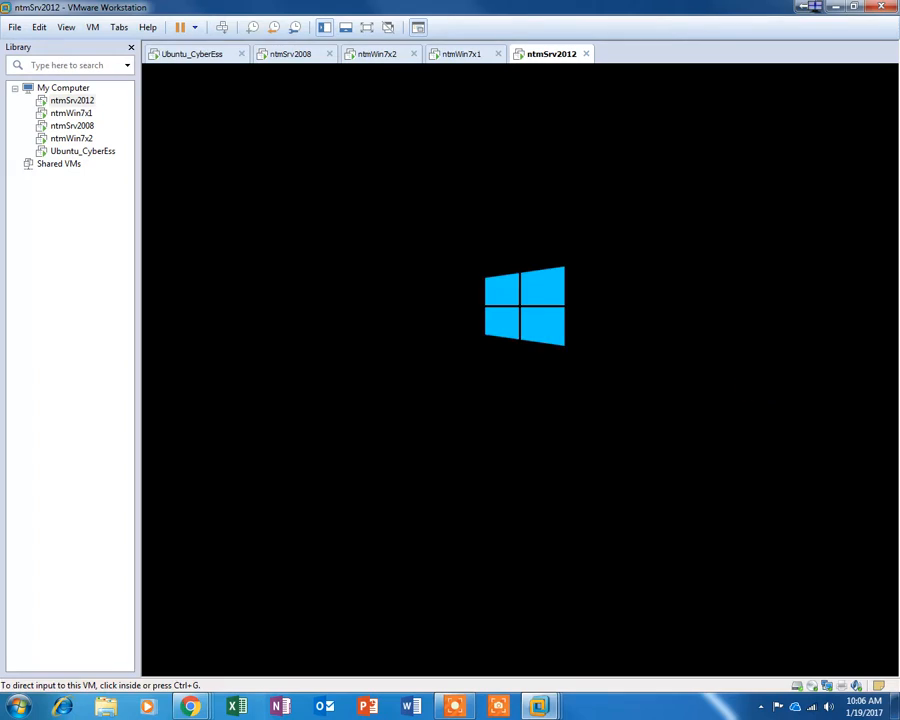
{"action": "left_click_drag", "start_coordinate": [899, 148], "coordinate": [570, 50]}
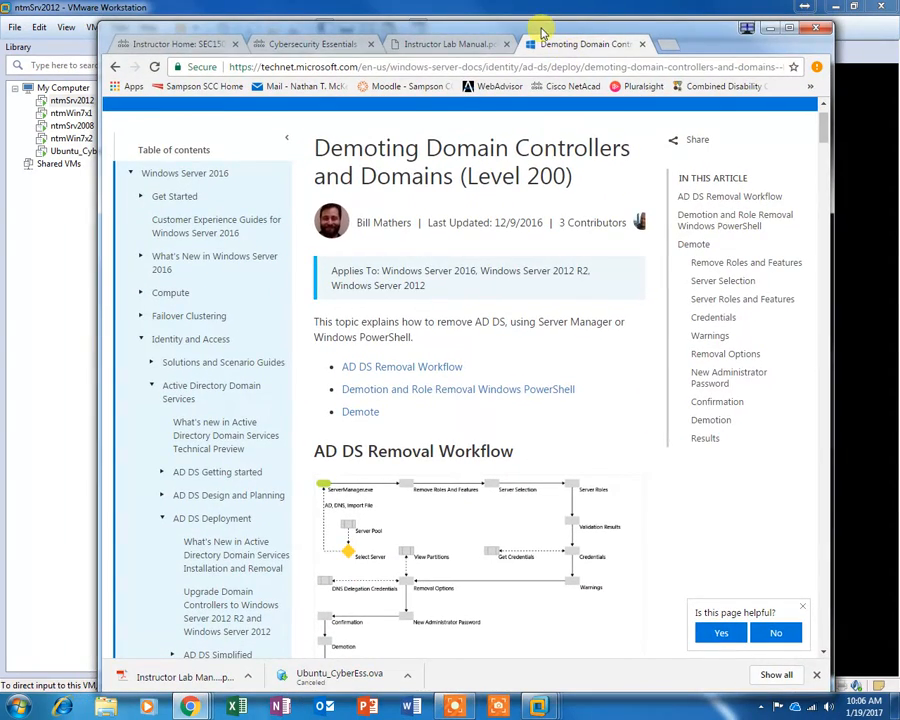
Step: Highlight the technet.microsoft.com address and maximize Chrome showing the demotion article
{"action": "left_click_drag", "start_coordinate": [262, 66], "coordinate": [362, 67]}
{"action": "double_click", "coordinate": [526, 26]}
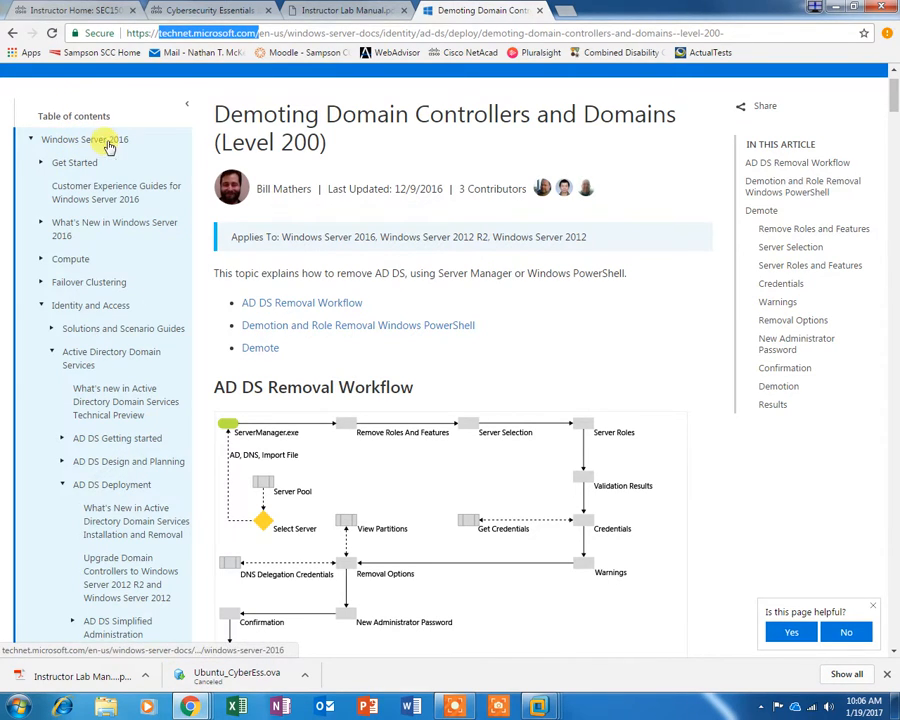
{"action": "scroll", "coordinate": [703, 514], "scroll_direction": "down", "scroll_amount": 9}
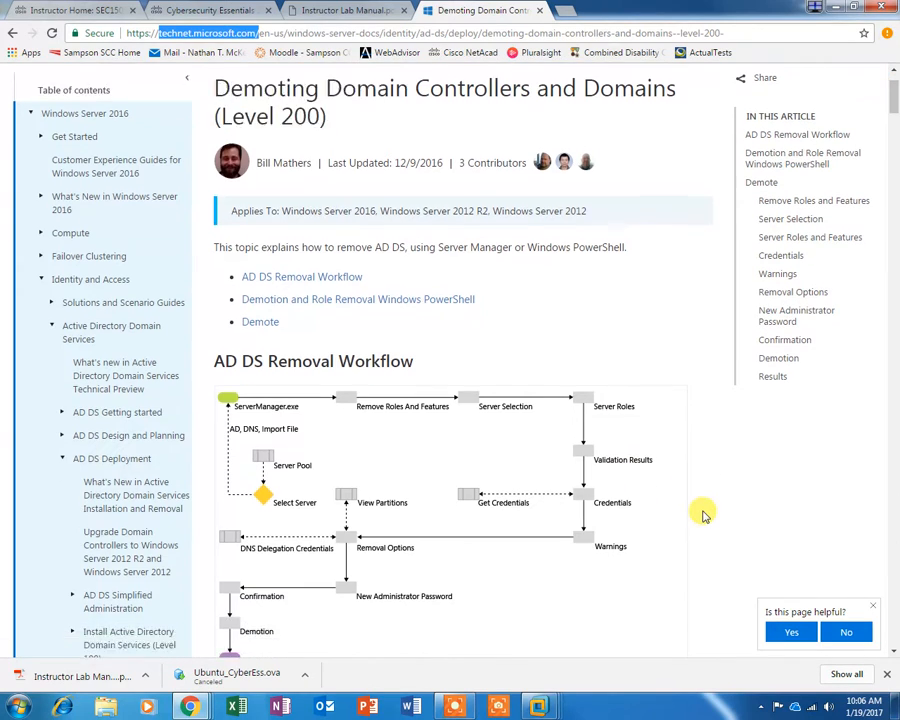
{"action": "scroll", "coordinate": [701, 514], "scroll_direction": "down", "scroll_amount": 4}
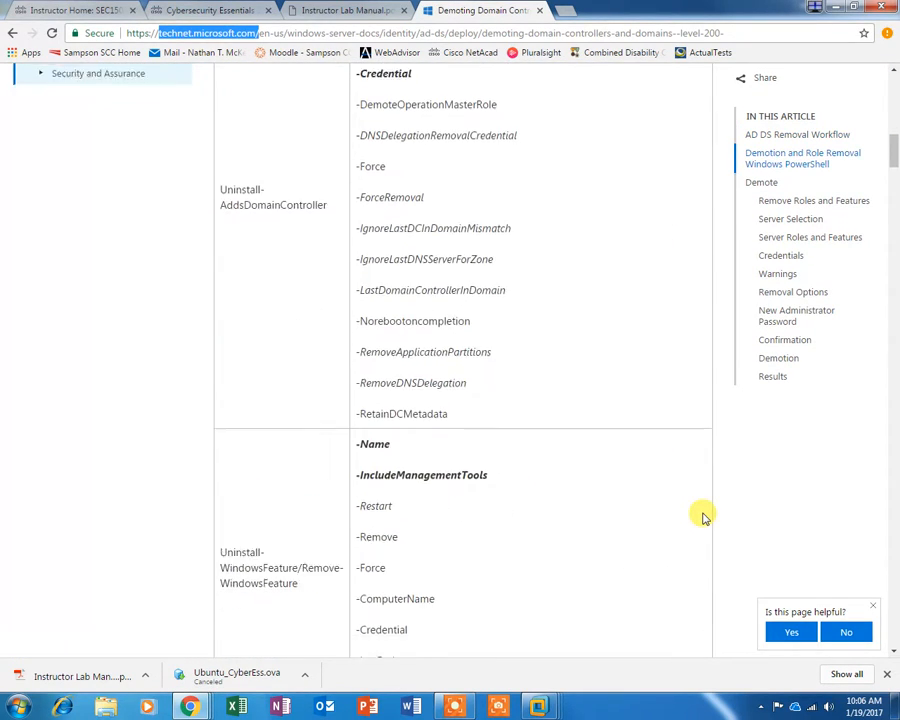
Step: Read through the 'Demoting Domain Controllers and Domains (Level 200)' article and scroll back to the top
{"action": "left_click_drag", "start_coordinate": [893, 160], "coordinate": [893, 195]}
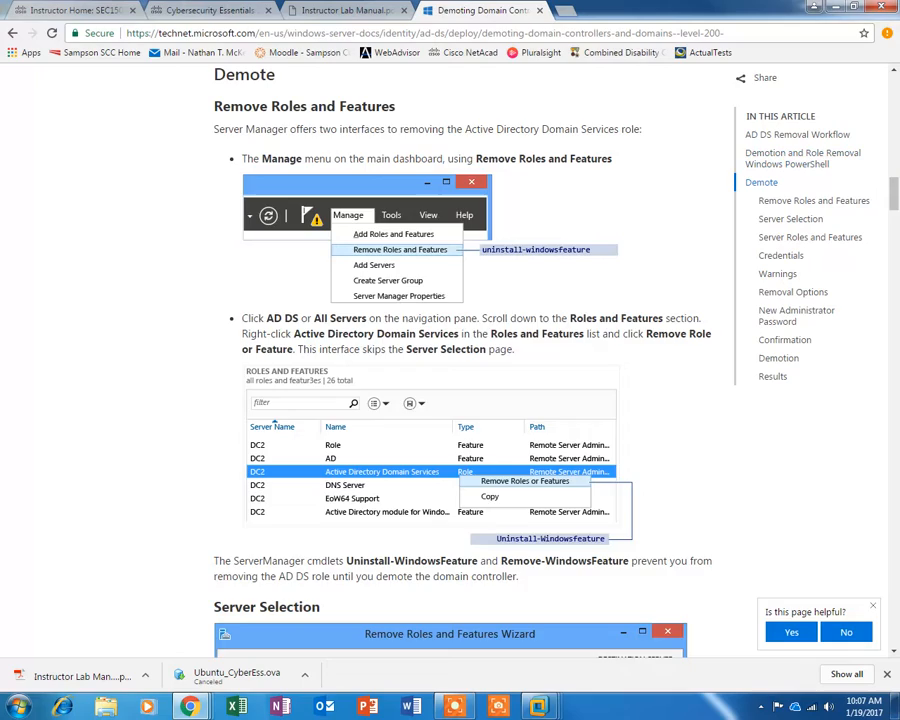
{"action": "left_click_drag", "start_coordinate": [893, 190], "coordinate": [890, 286]}
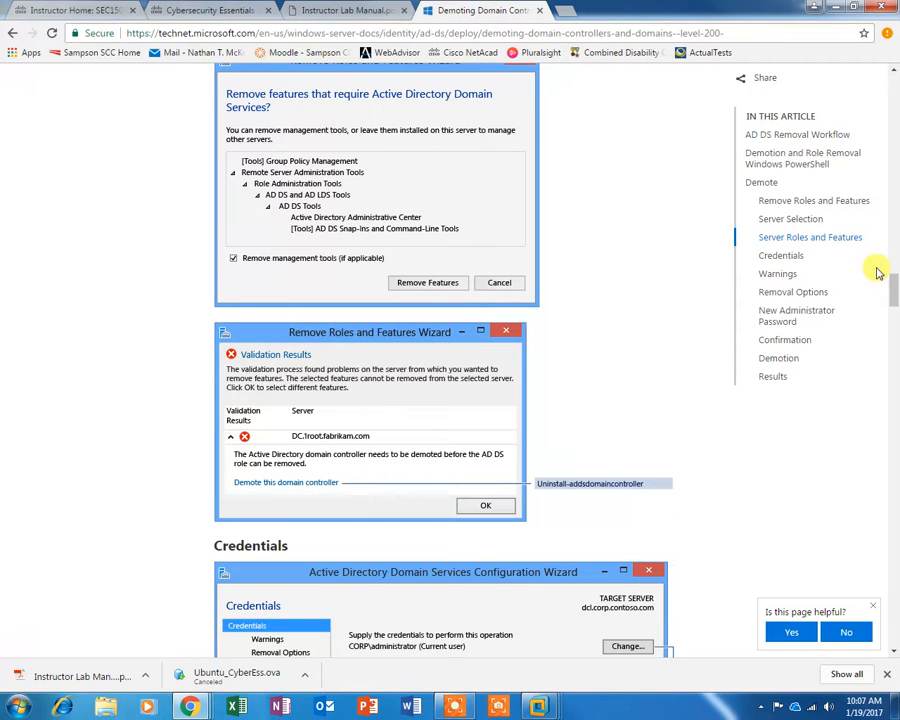
{"action": "left_click_drag", "start_coordinate": [888, 287], "coordinate": [895, 368]}
{"action": "scroll", "coordinate": [895, 367], "scroll_direction": "down", "scroll_amount": 10}
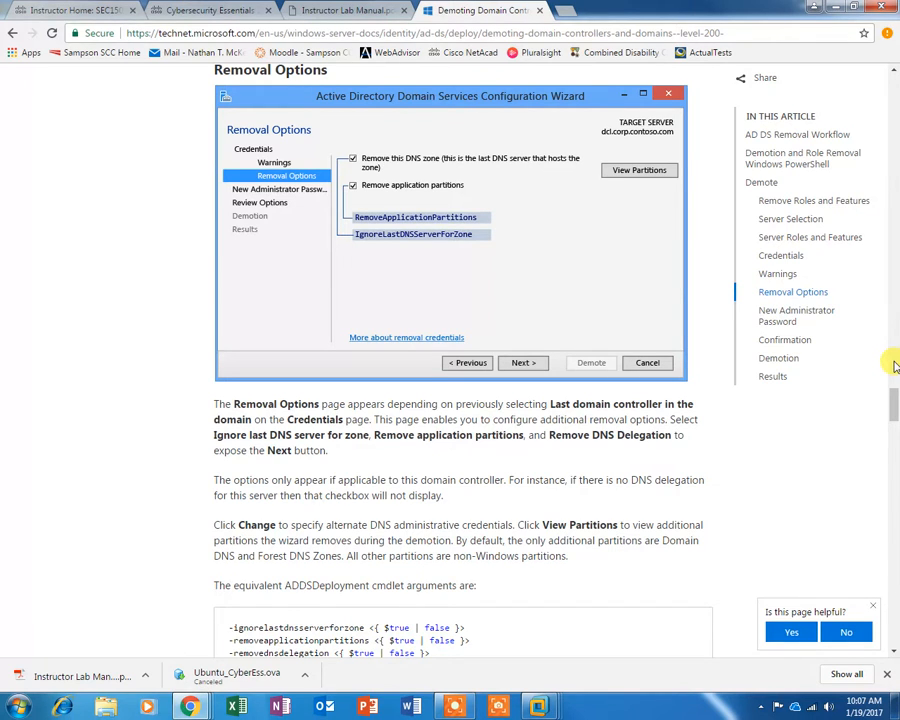
{"action": "scroll", "coordinate": [895, 367], "scroll_direction": "up", "scroll_amount": 10}
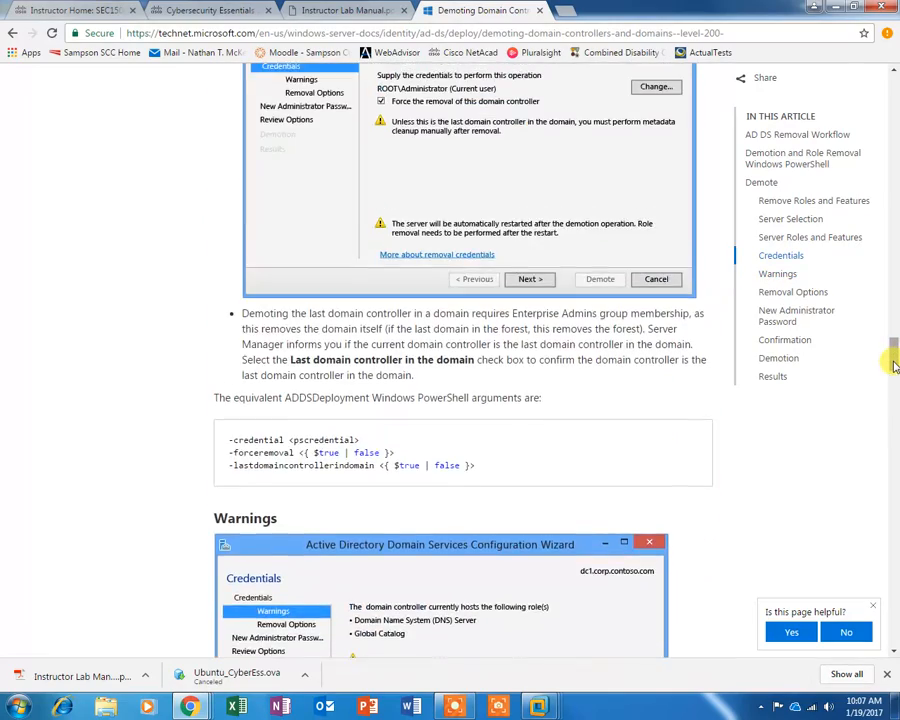
{"action": "left_click_drag", "start_coordinate": [892, 362], "coordinate": [893, 530]}
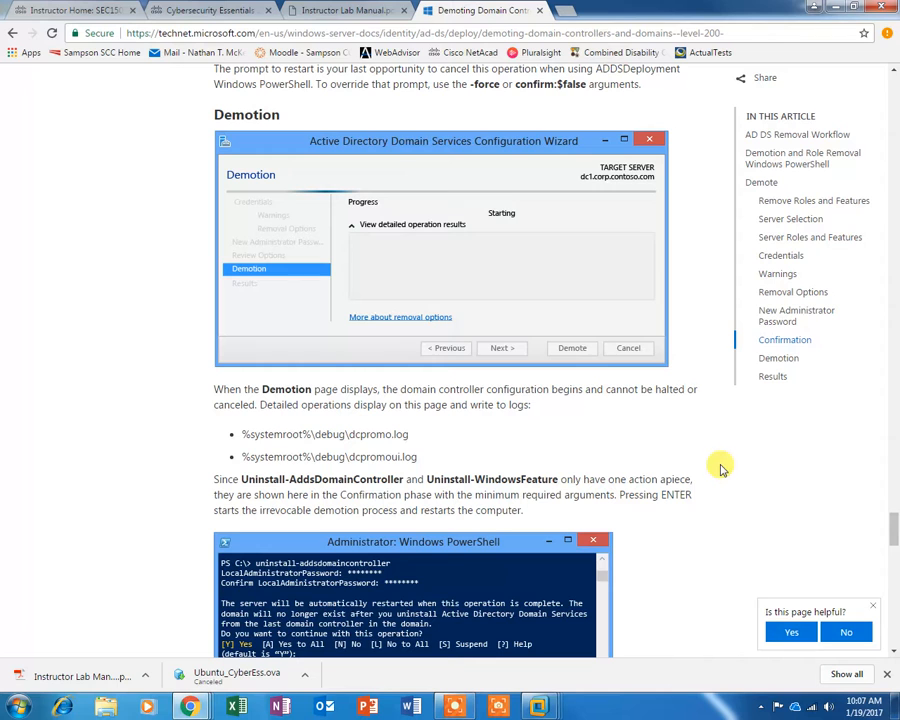
{"action": "scroll", "coordinate": [372, 462], "scroll_direction": "down", "scroll_amount": 3}
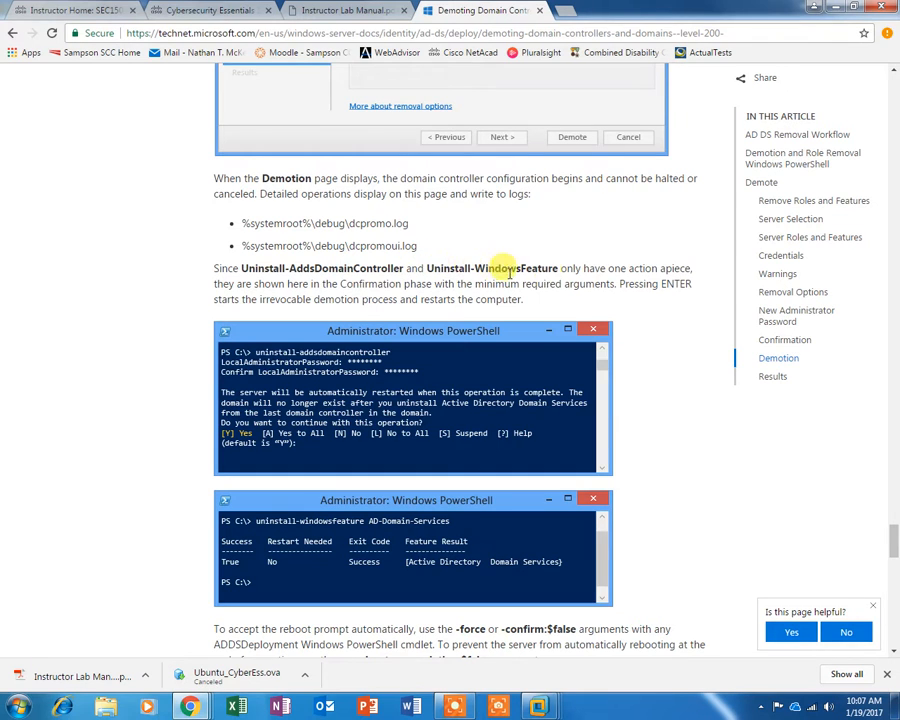
{"action": "scroll", "coordinate": [704, 362], "scroll_direction": "down", "scroll_amount": 10}
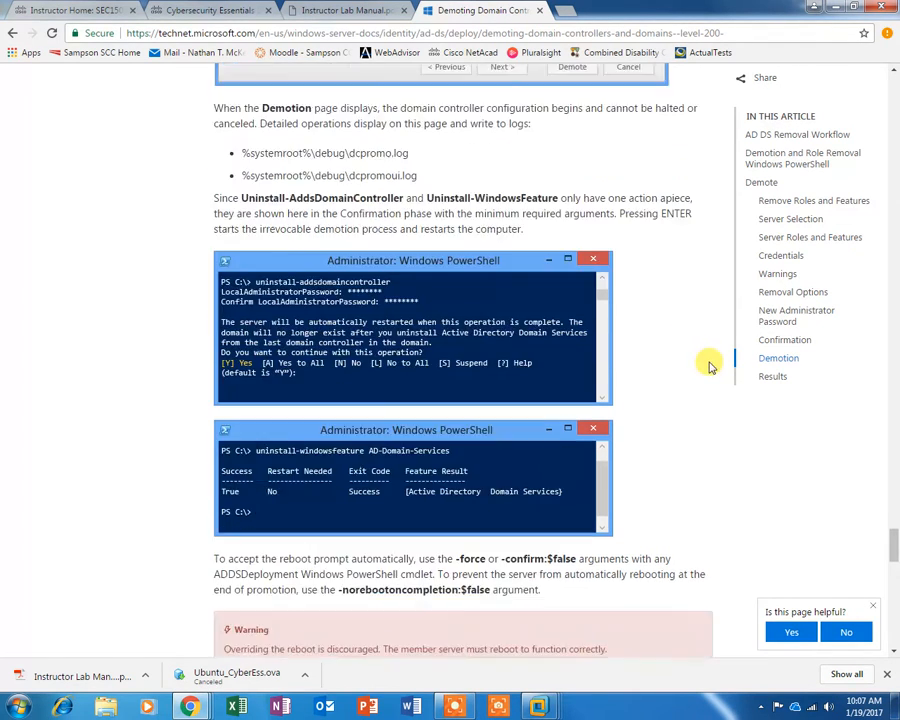
{"action": "scroll", "coordinate": [618, 265], "scroll_direction": "up", "scroll_amount": 5}
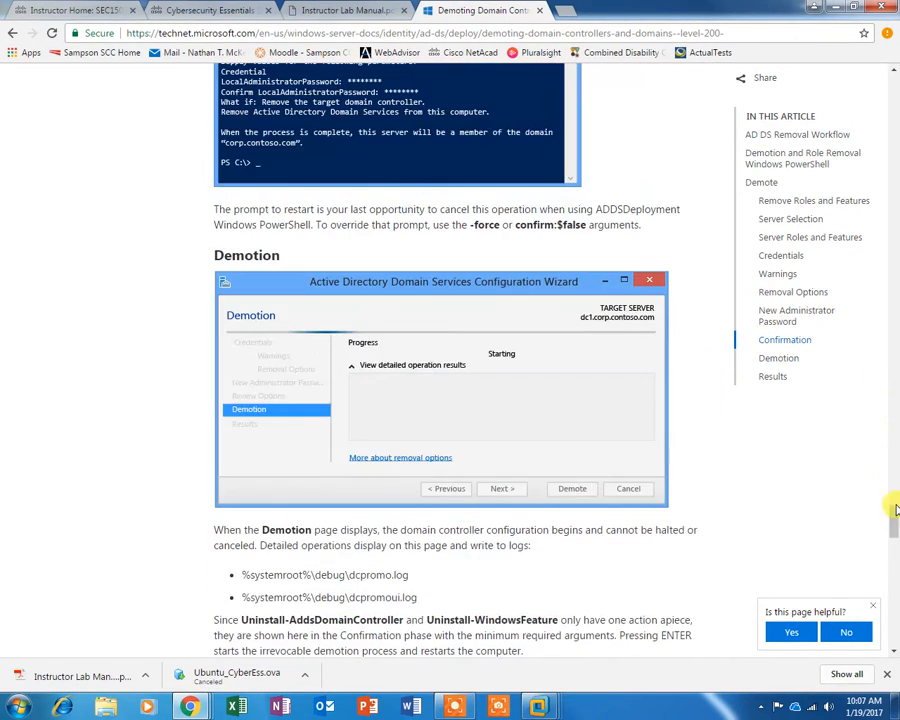
{"action": "scroll", "coordinate": [628, 370], "scroll_direction": "up", "scroll_amount": 15}
{"action": "scroll", "coordinate": [628, 340], "scroll_direction": "up", "scroll_amount": 20}
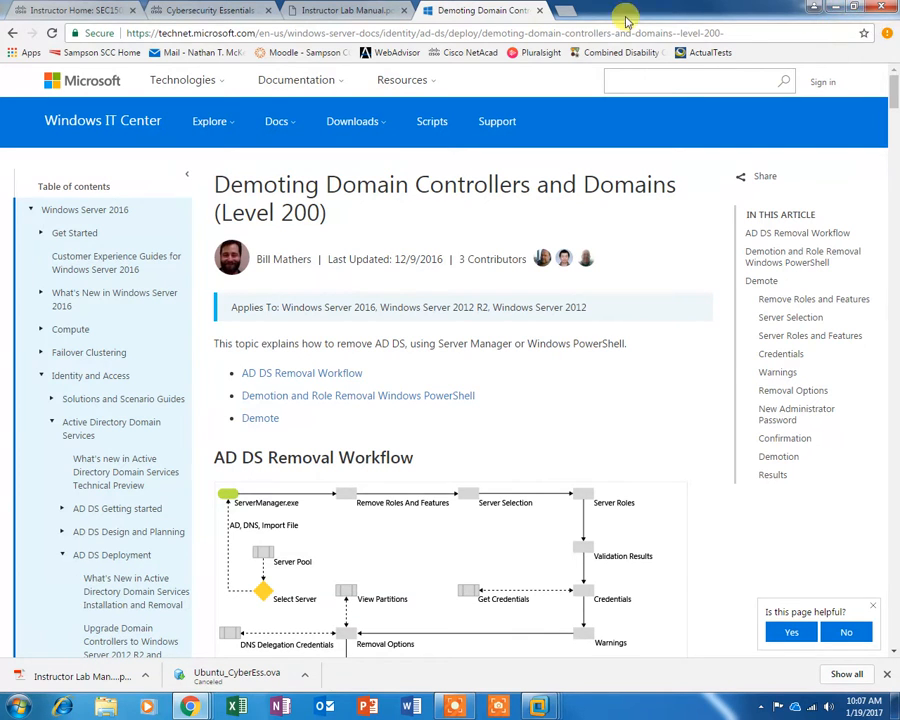
{"action": "left_click", "coordinate": [836, 7]}
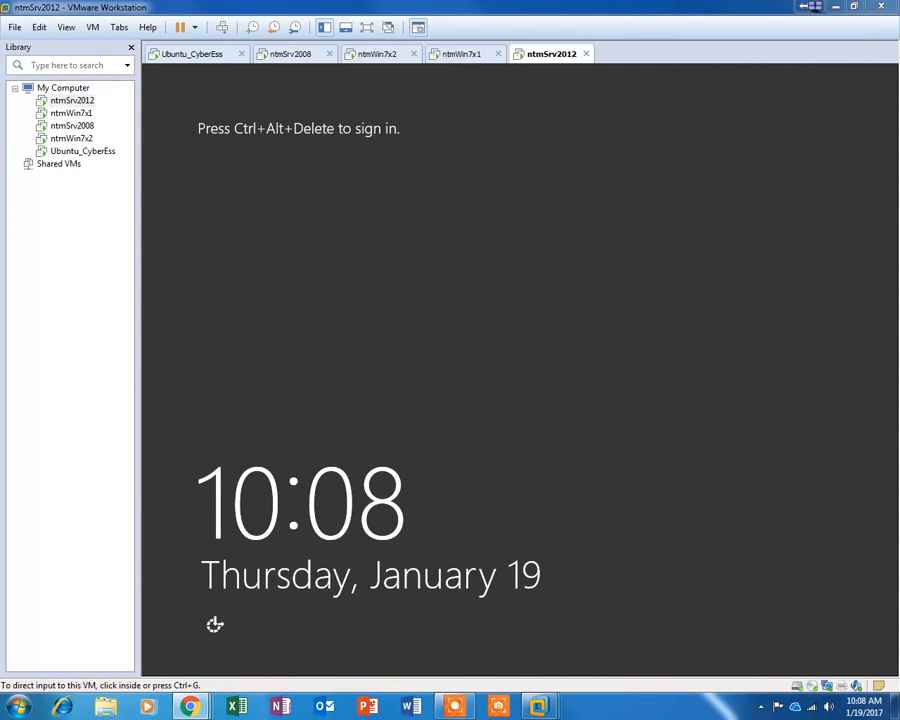
Step: Sign in to the restarted ntmSrv2012 with the Administrator password to reach the Server Manager Dashboard
{"action": "left_click", "coordinate": [406, 390]}
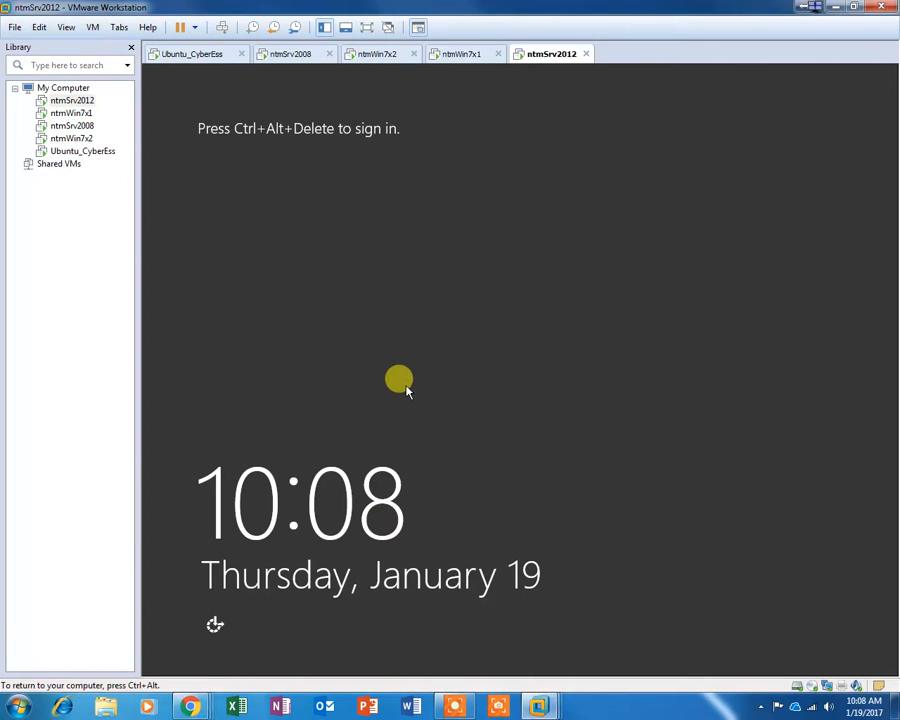
{"action": "key", "text": "ctrl+alt+Insert"}
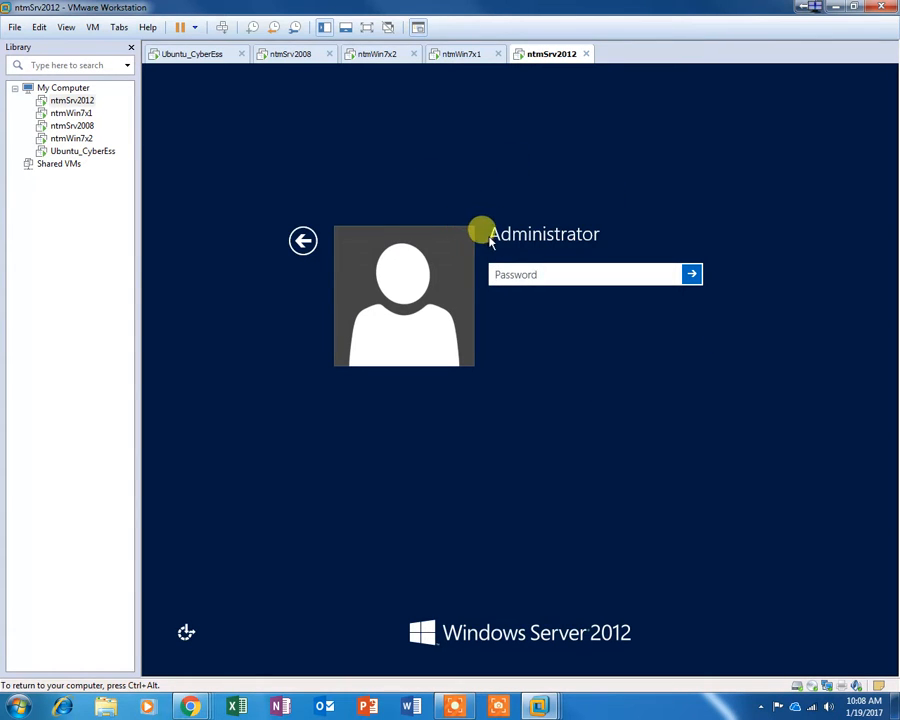
{"action": "left_click", "coordinate": [570, 274]}
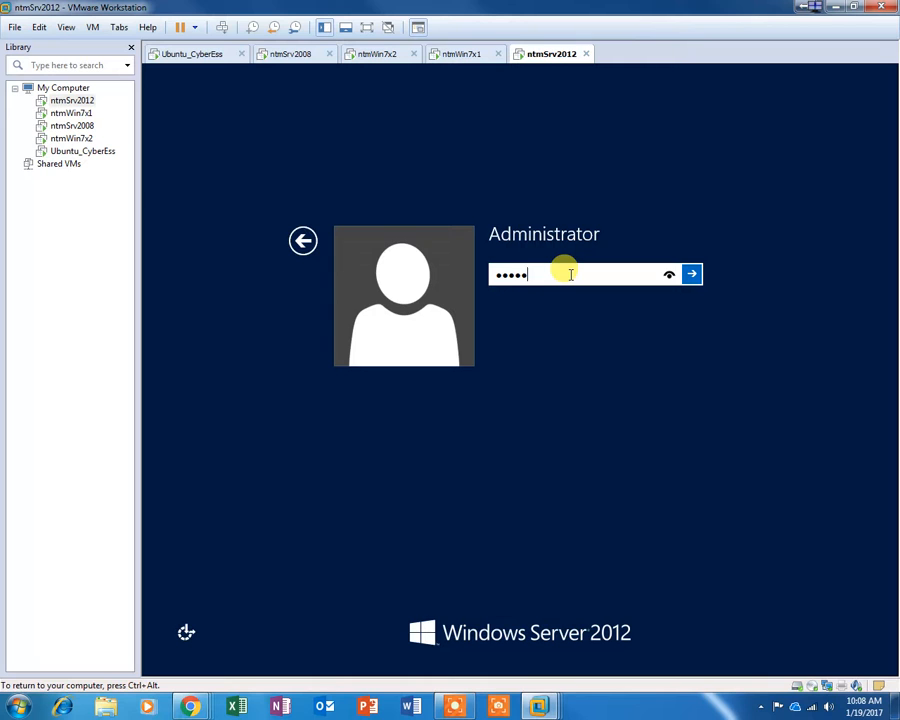
{"action": "key", "text": "Return"}
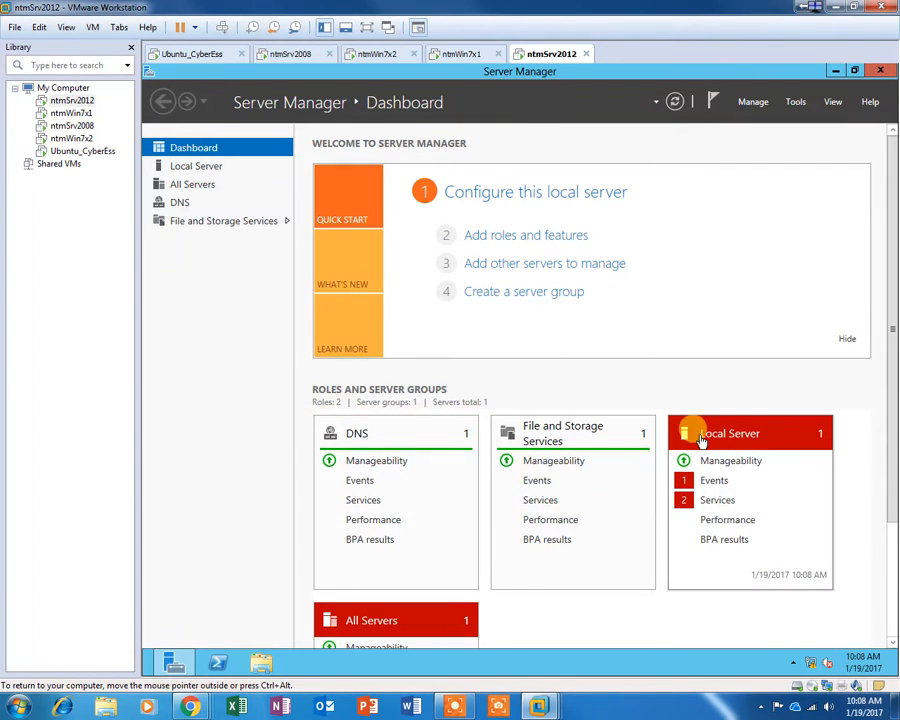
{"action": "scroll", "coordinate": [884, 412], "scroll_direction": "down", "scroll_amount": 3}
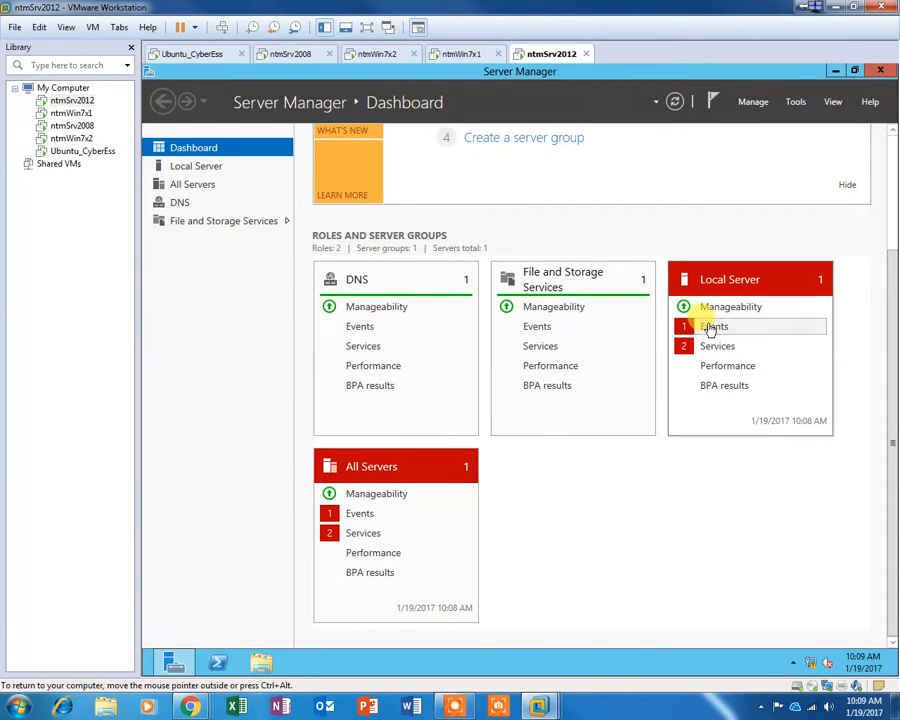
{"action": "left_click", "coordinate": [710, 330]}
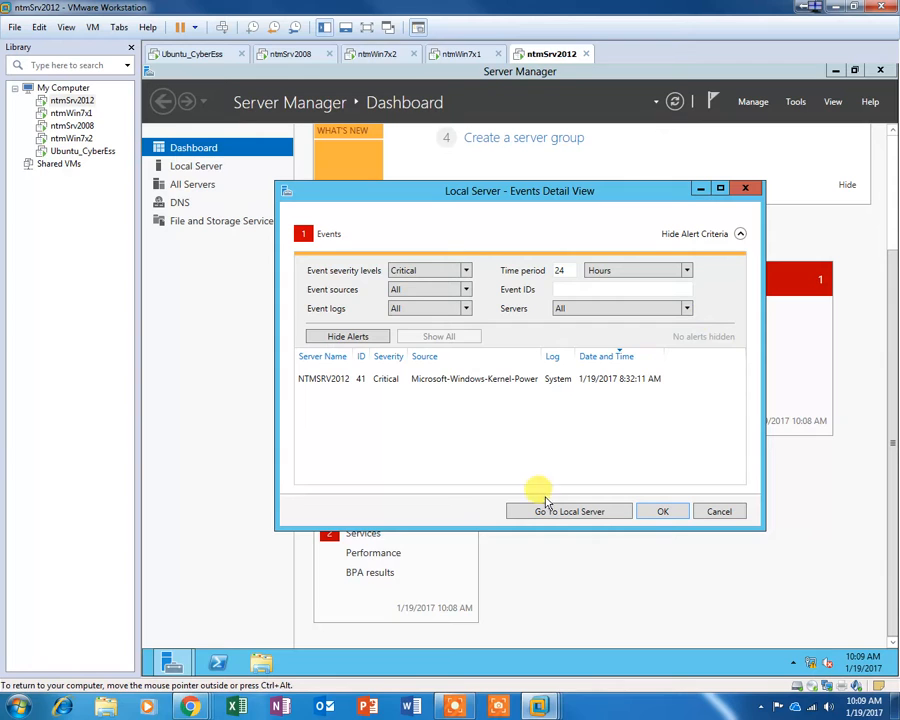
{"action": "left_click_drag", "start_coordinate": [541, 356], "coordinate": [612, 357]}
{"action": "left_click", "coordinate": [508, 380]}
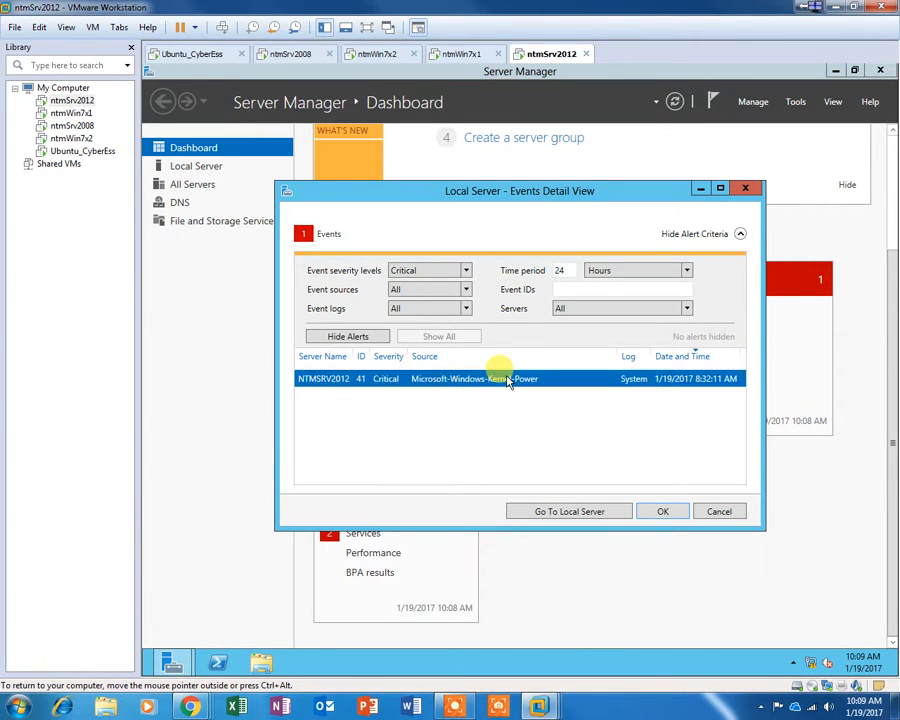
{"action": "right_click", "coordinate": [508, 380]}
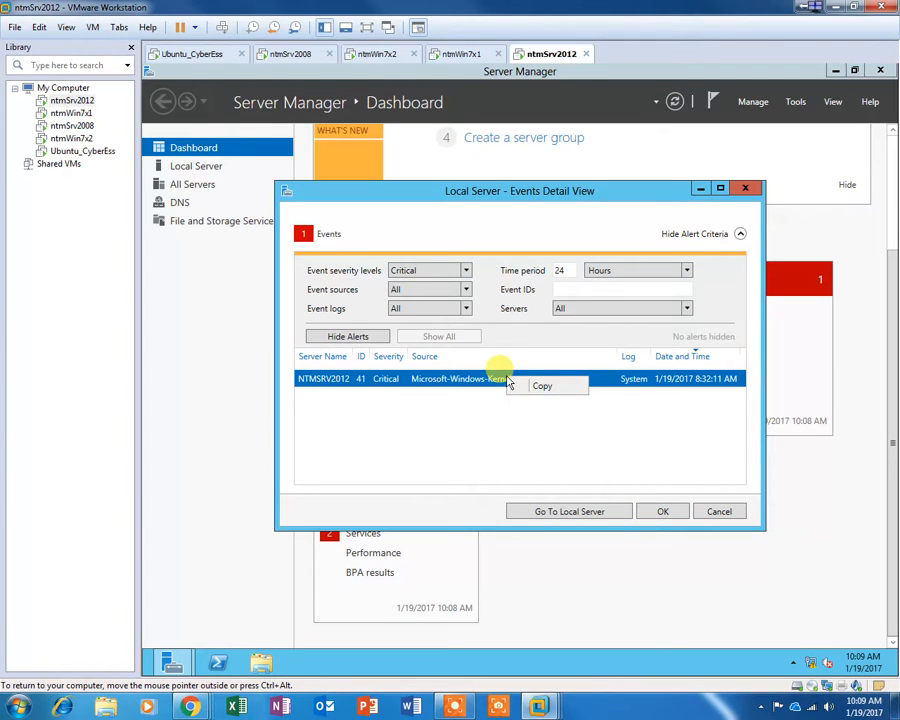
{"action": "left_click", "coordinate": [496, 382]}
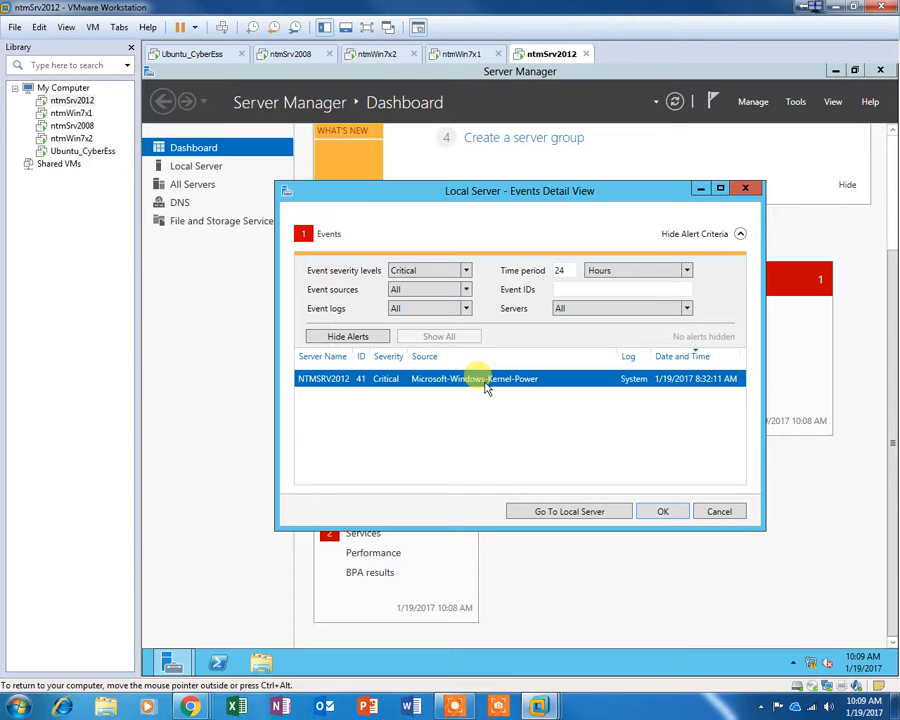
{"action": "left_click", "coordinate": [726, 511]}
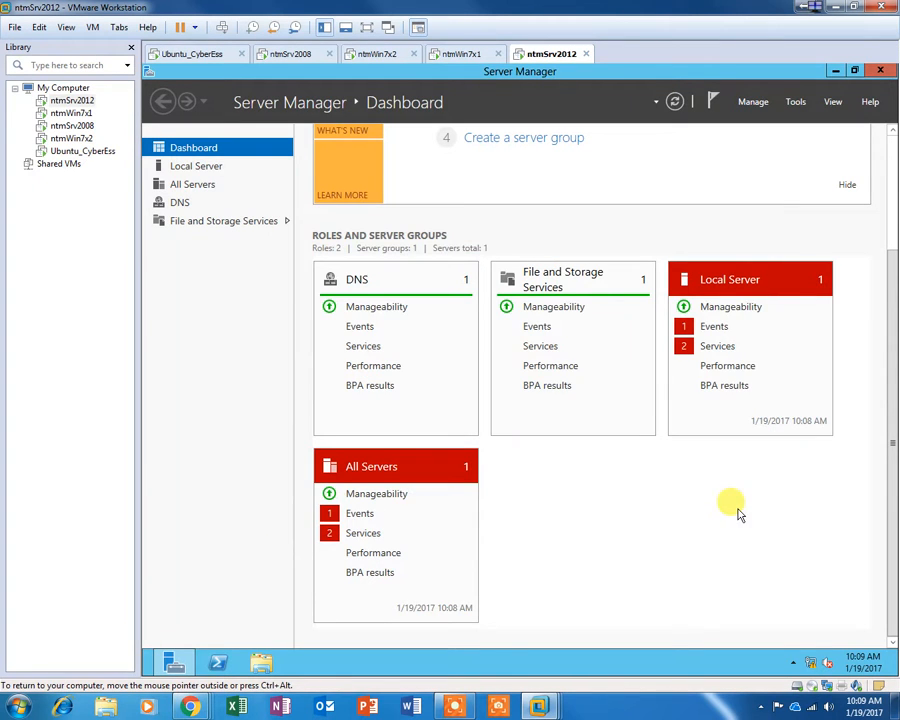
{"action": "left_click", "coordinate": [709, 347]}
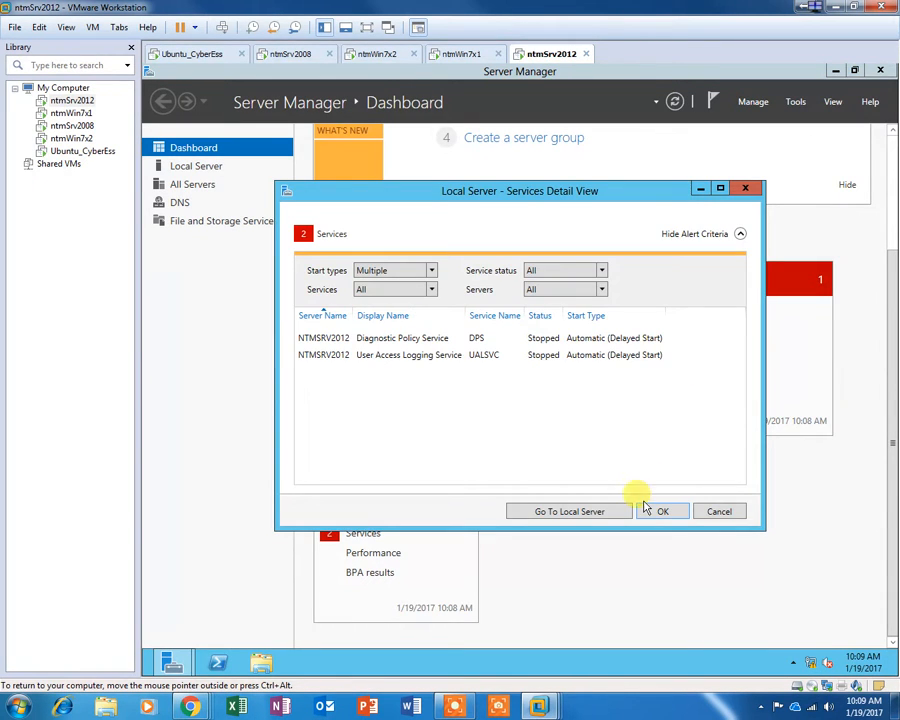
{"action": "left_click_drag", "start_coordinate": [463, 318], "coordinate": [485, 316]}
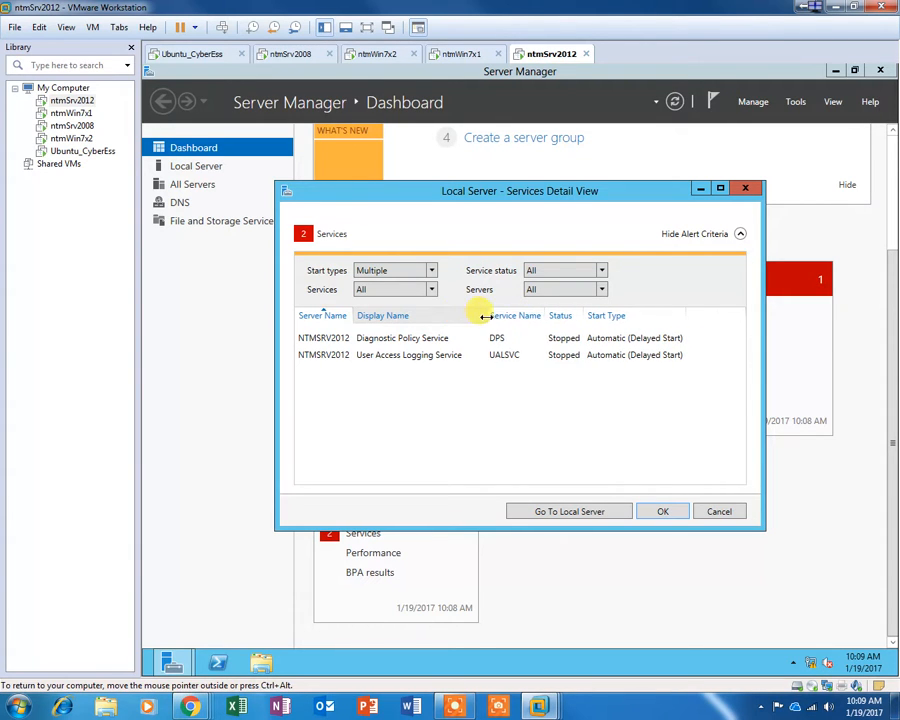
{"action": "left_click", "coordinate": [714, 512]}
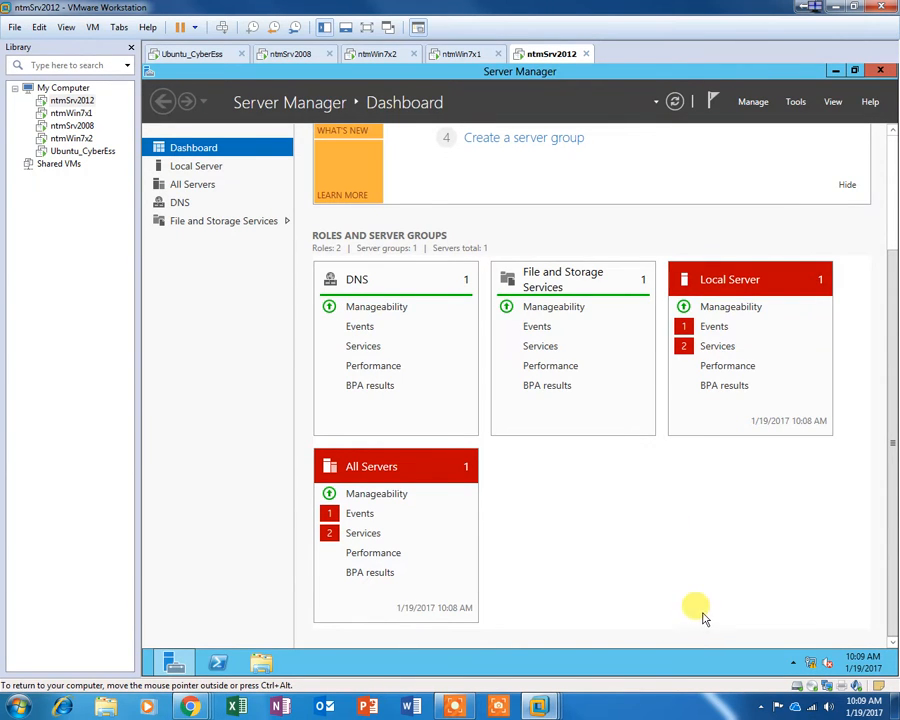
{"action": "scroll", "coordinate": [651, 545], "scroll_direction": "up", "scroll_amount": 2}
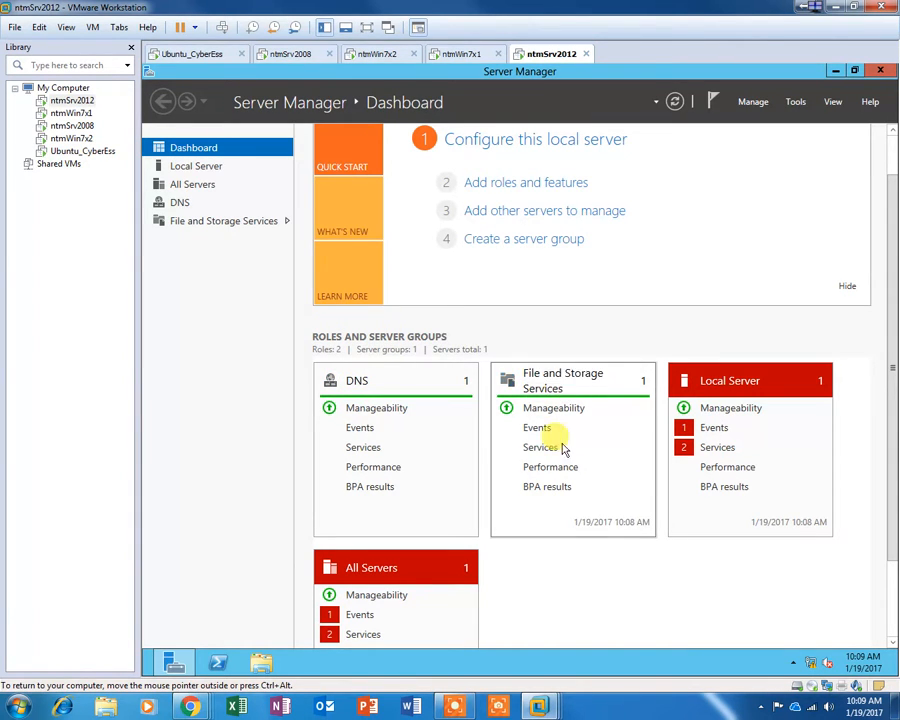
Step: Look at the DNS and File and Storage Services role pages in Server Manager
{"action": "left_click", "coordinate": [181, 203]}
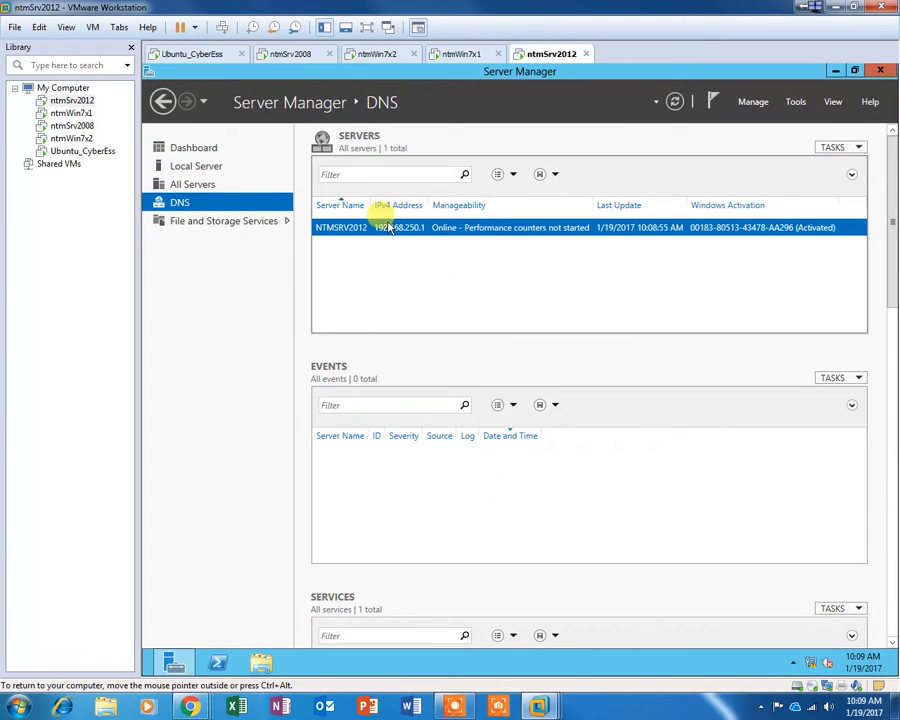
{"action": "left_click", "coordinate": [259, 221]}
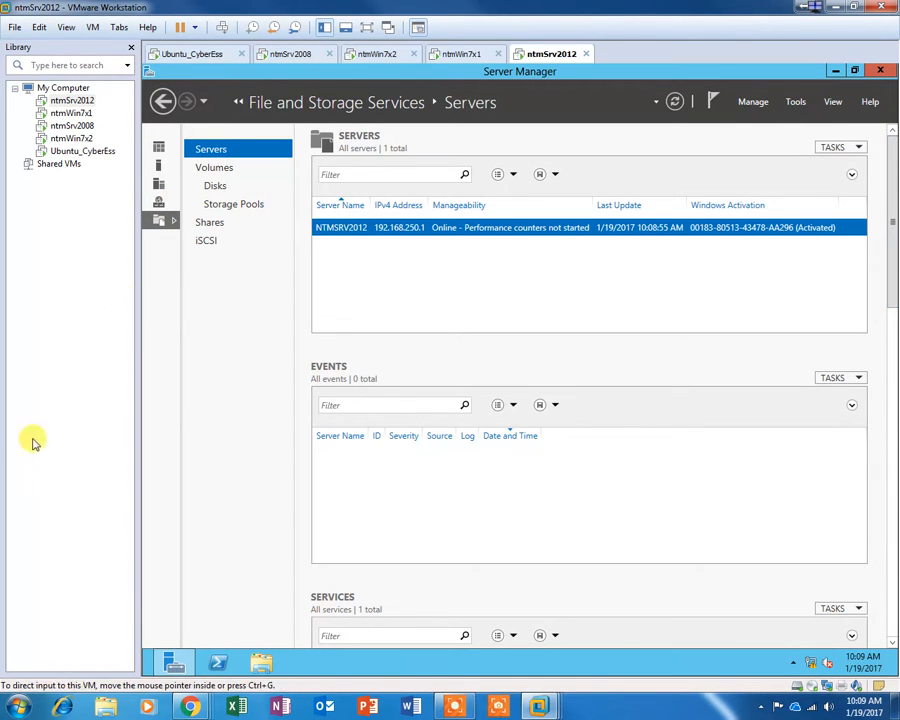
{"action": "left_click", "coordinate": [162, 102]}
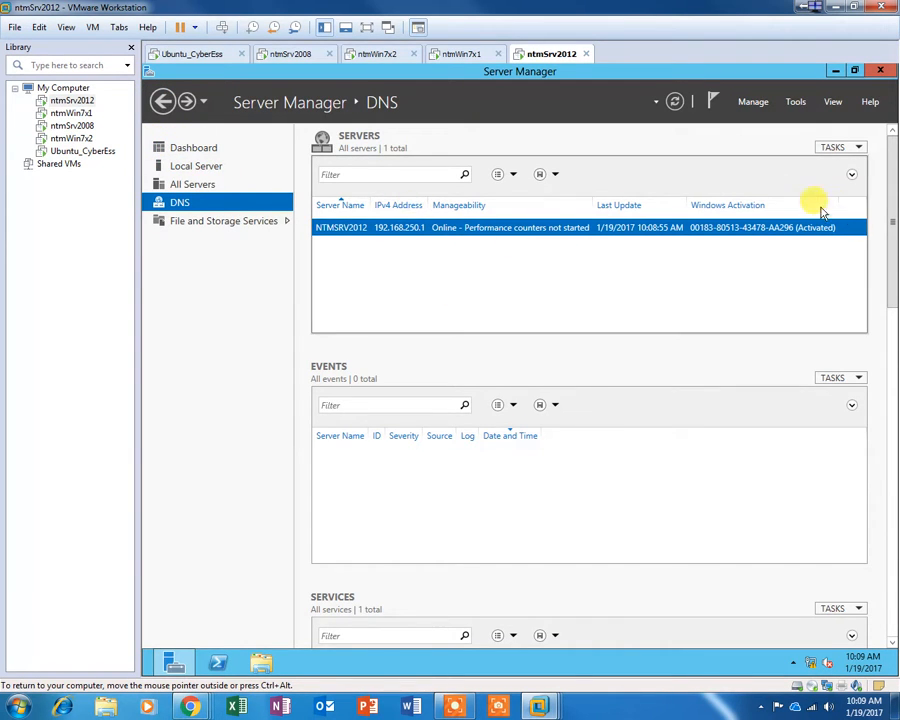
Step: Open DNS Manager and refresh the ntmSrv2012.local forward lookup zone's host records
{"action": "left_click", "coordinate": [800, 106]}
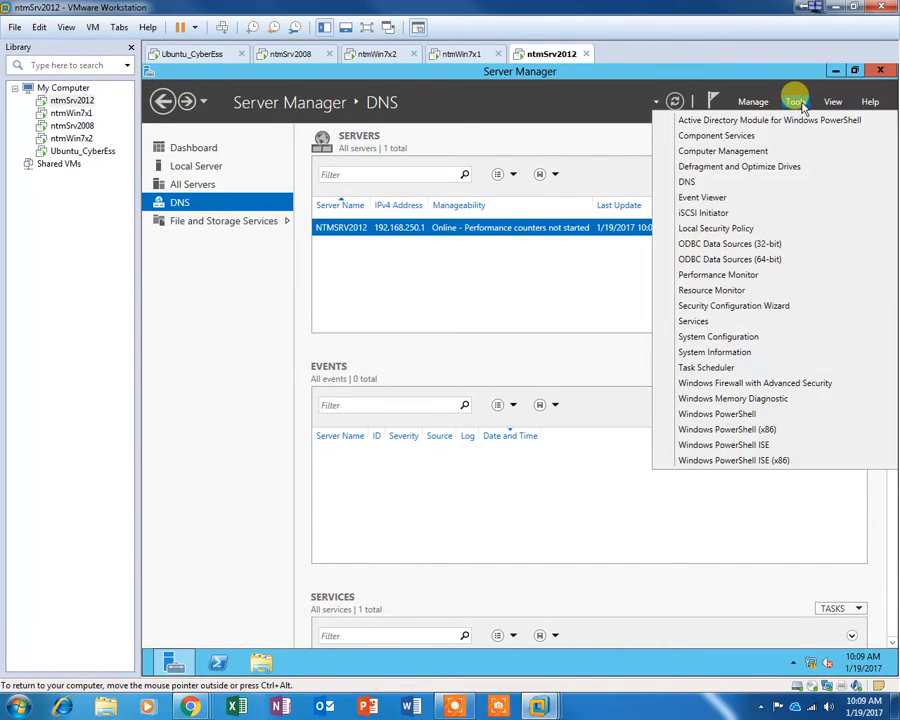
{"action": "left_click", "coordinate": [711, 186]}
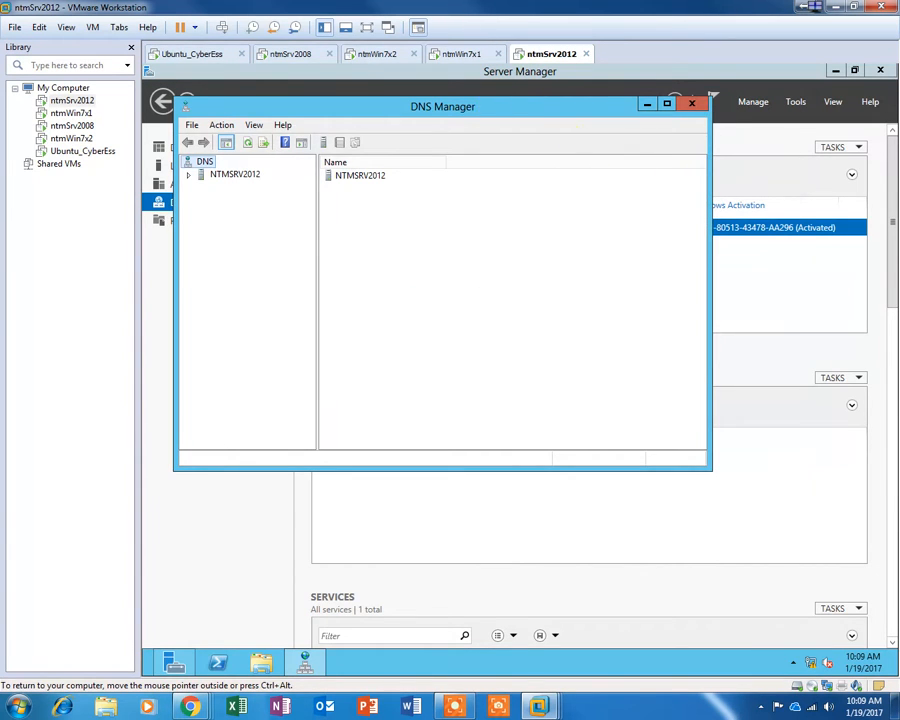
{"action": "left_click_drag", "start_coordinate": [492, 104], "coordinate": [577, 143]}
{"action": "double_click", "coordinate": [316, 216]}
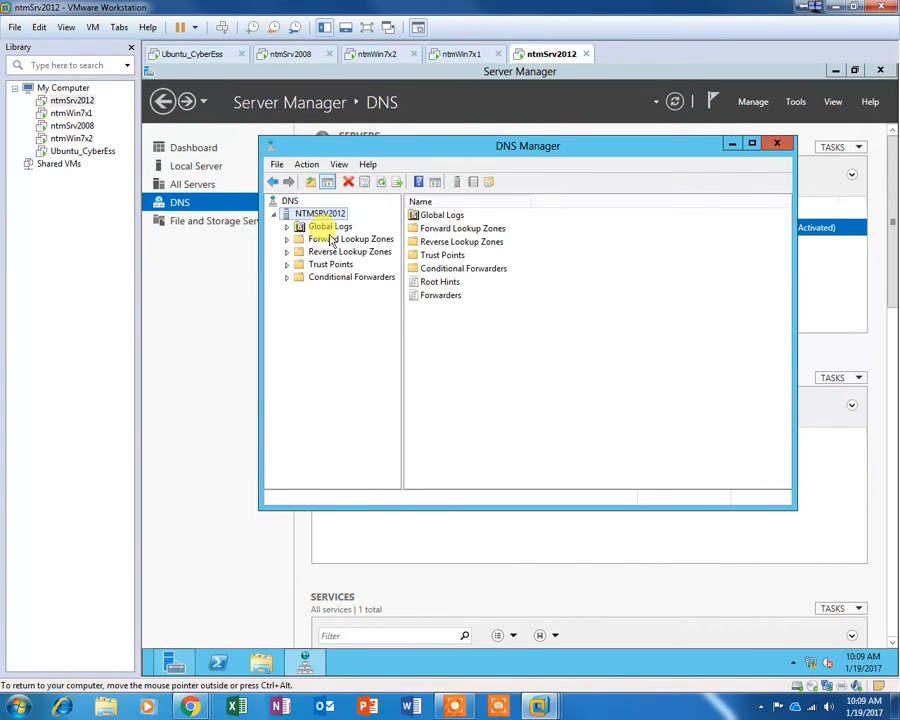
{"action": "left_click", "coordinate": [335, 240]}
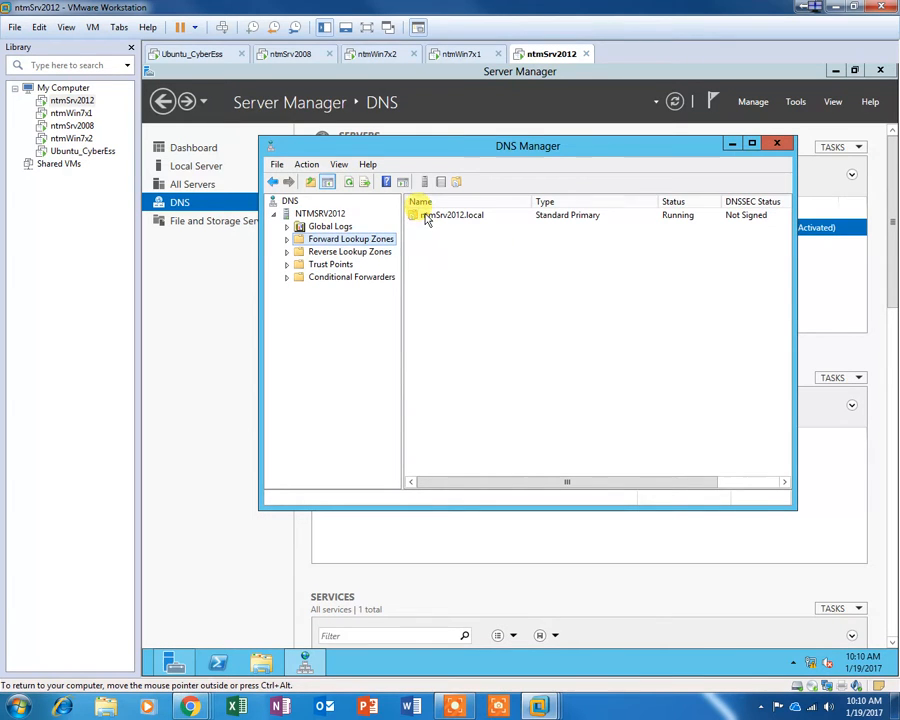
{"action": "double_click", "coordinate": [426, 216]}
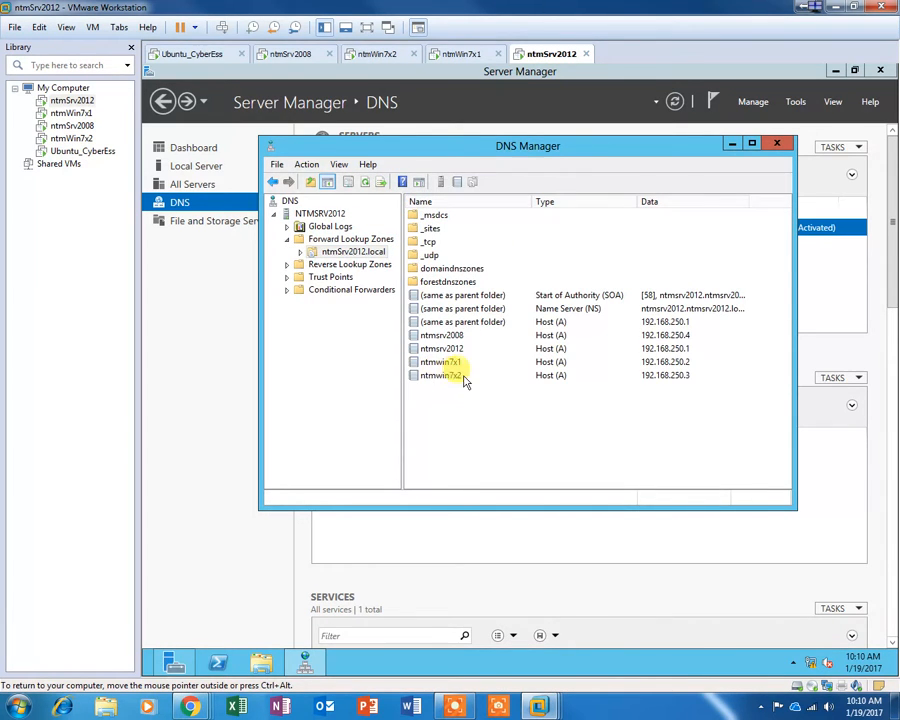
{"action": "right_click", "coordinate": [510, 438]}
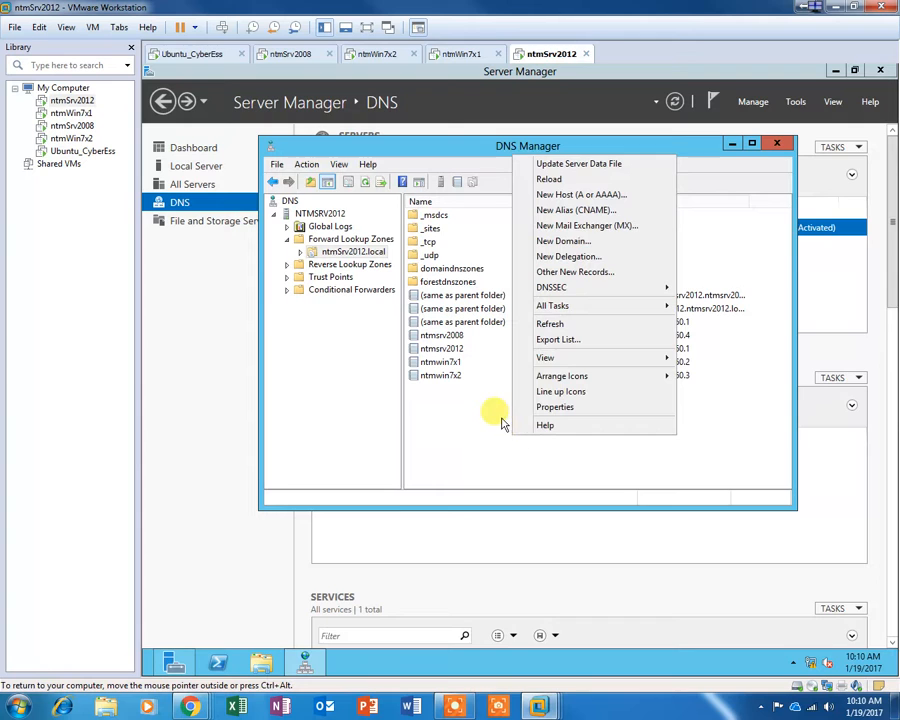
{"action": "left_click", "coordinate": [575, 330]}
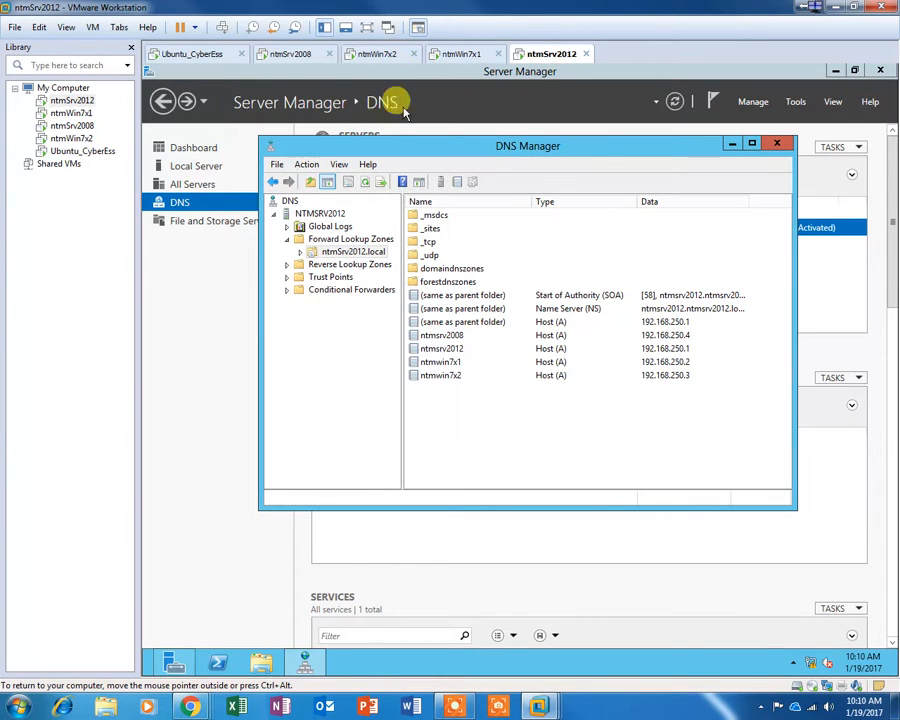
Step: Log on to the ntmSrv2008 virtual machine with the Administrator password
{"action": "left_click", "coordinate": [445, 56]}
{"action": "left_click", "coordinate": [374, 56]}
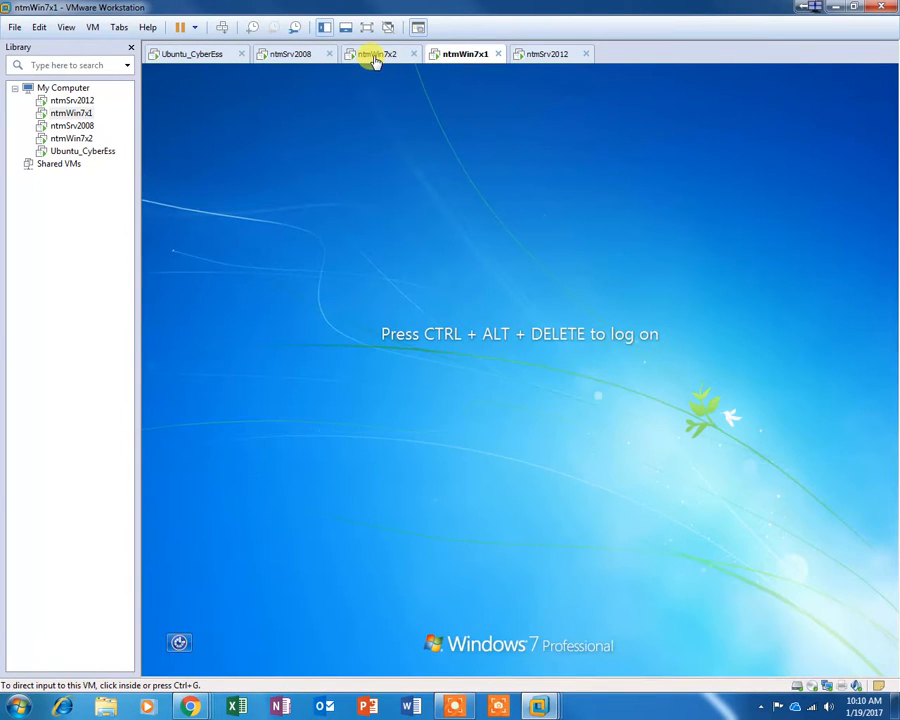
{"action": "left_click", "coordinate": [302, 56]}
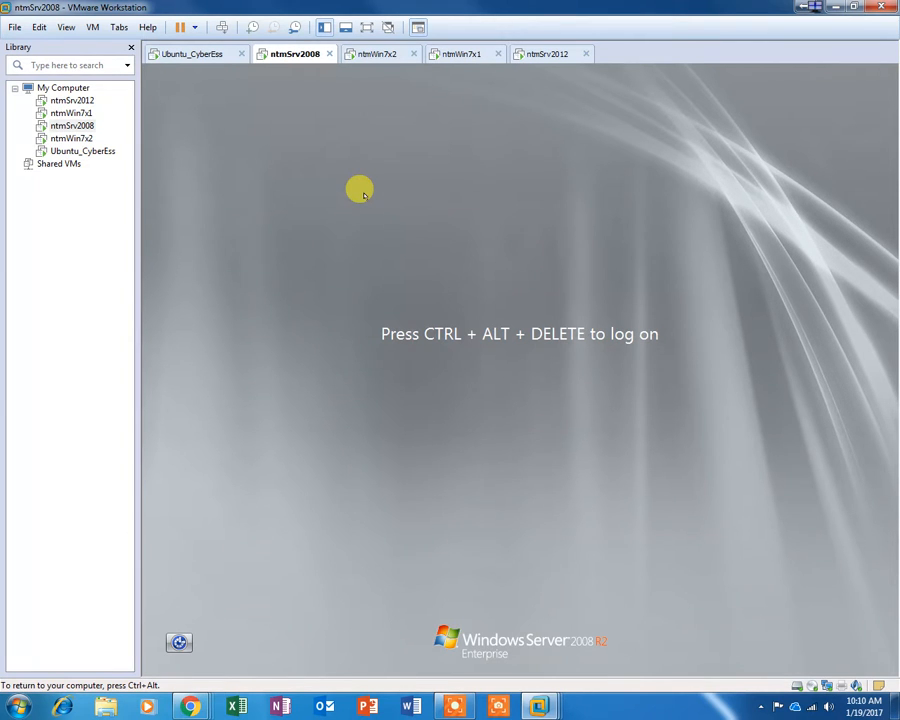
{"action": "key", "text": "ctrl+alt+Insert"}
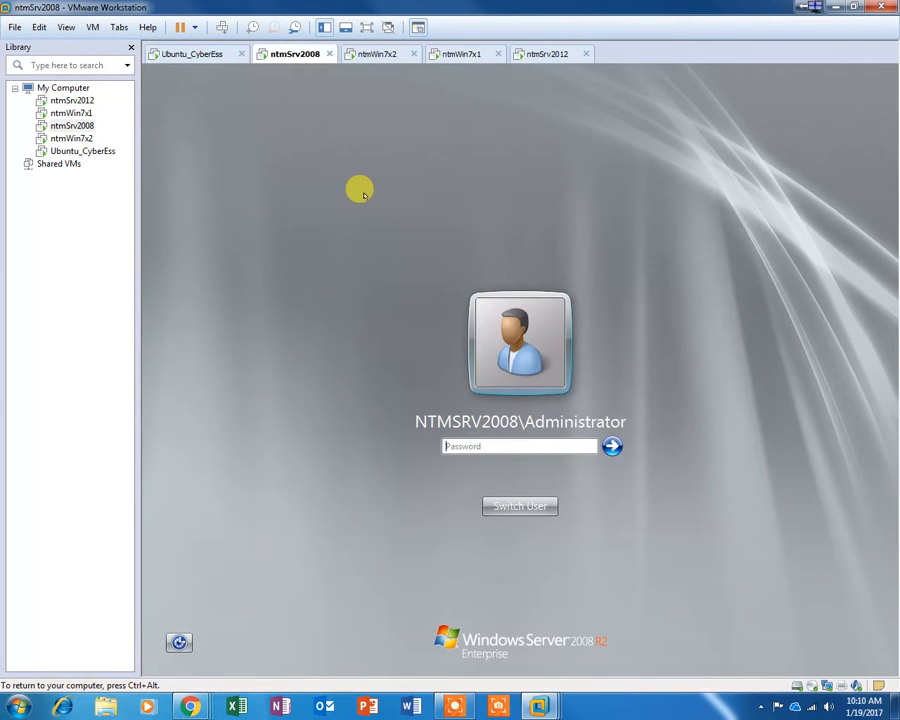
{"action": "type", "text": "P"}
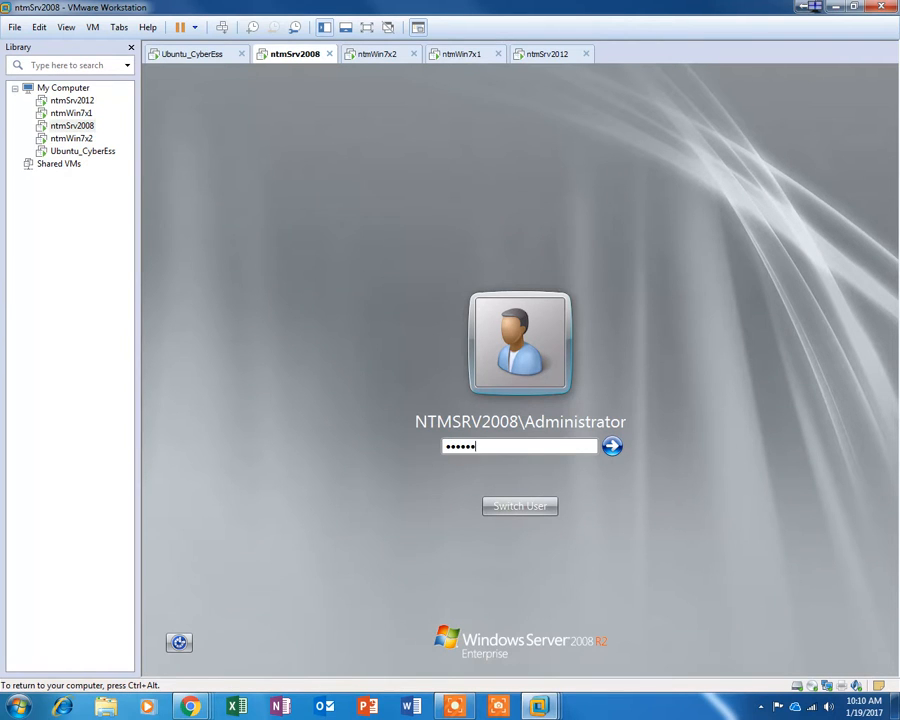
{"action": "key", "text": "Return"}
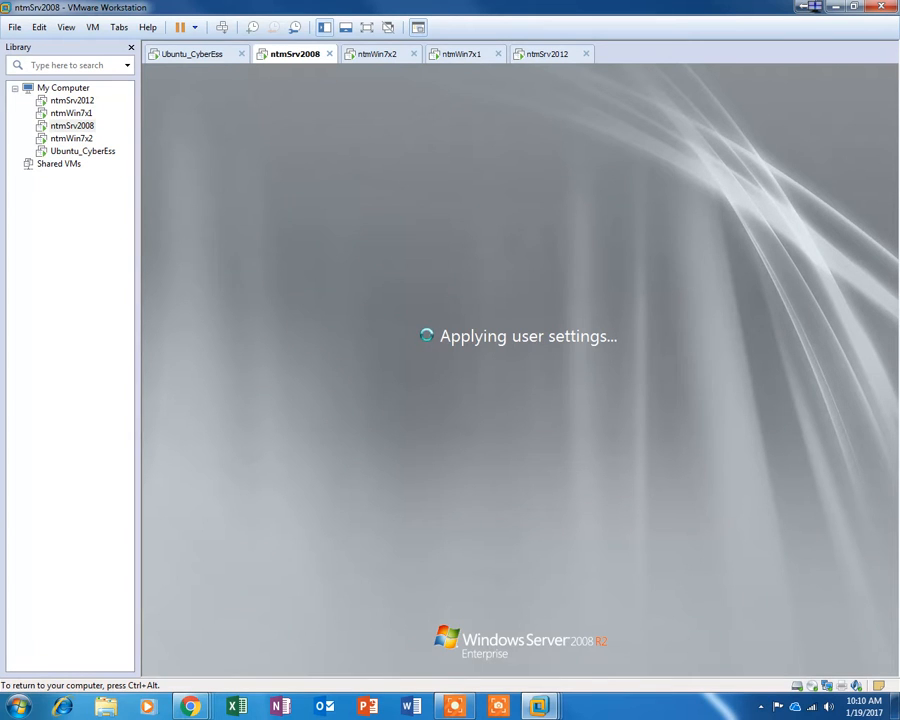
Step: Log on to the ntmWin7x2 and ntmWin7x1 virtual machines with the account password
{"action": "left_click", "coordinate": [375, 55]}
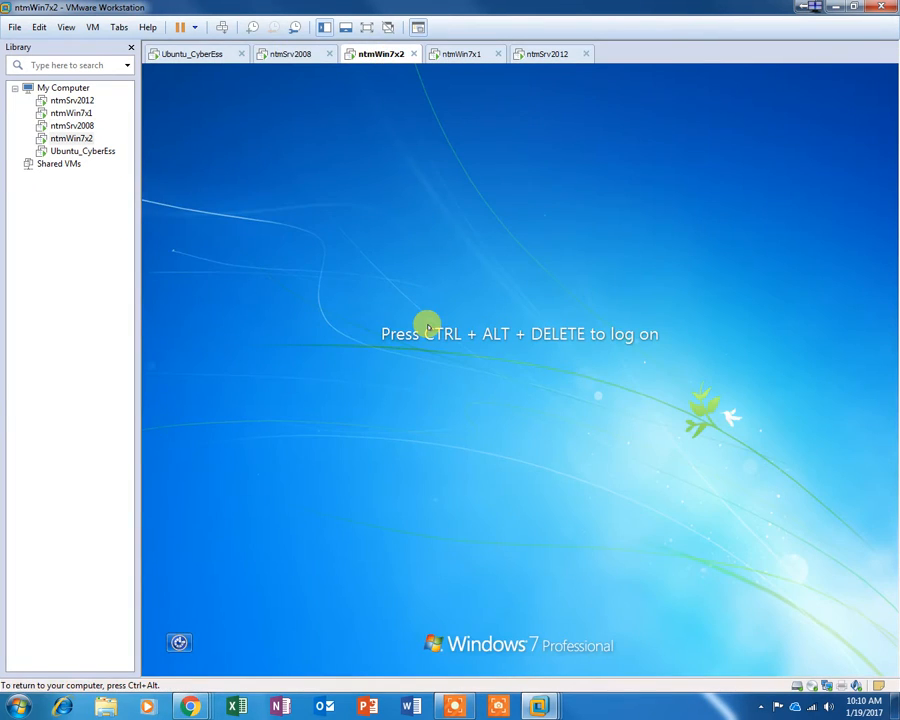
{"action": "key", "text": "ctrl+alt+Insert"}
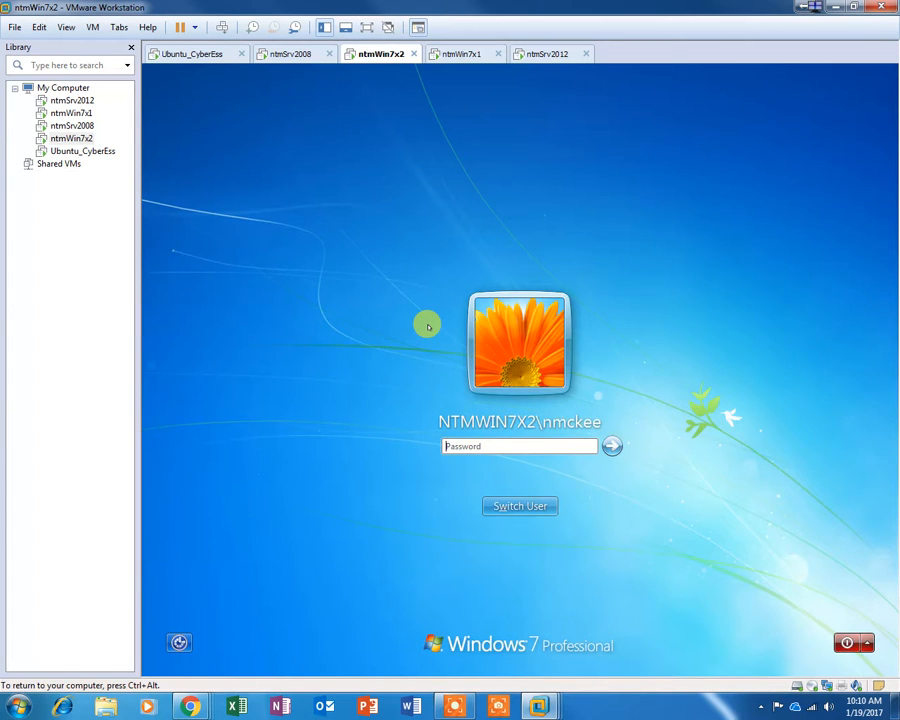
{"action": "type", "text": "P"}
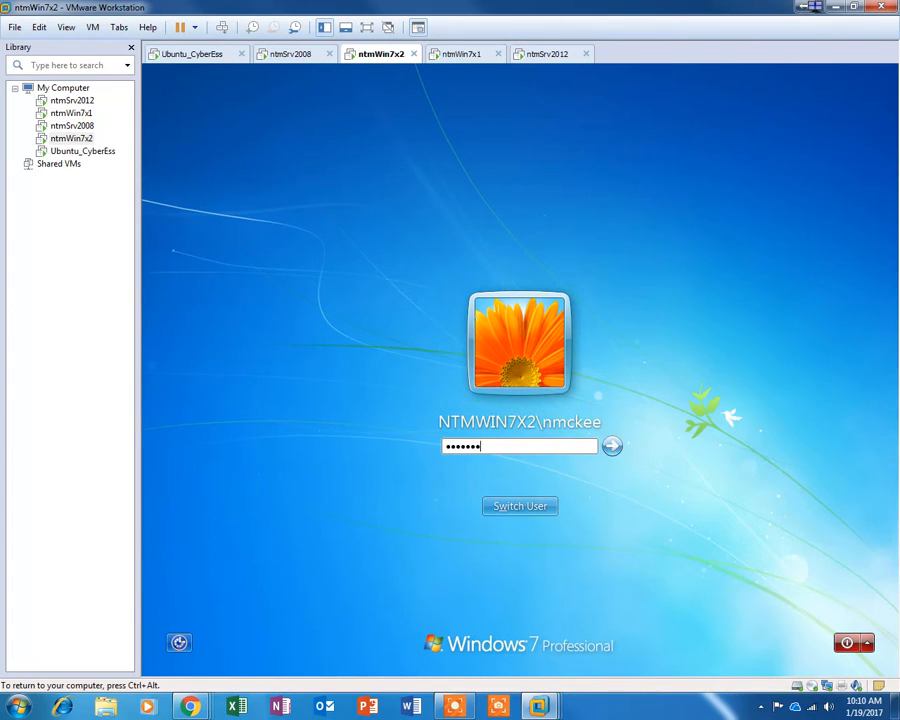
{"action": "key", "text": "Return"}
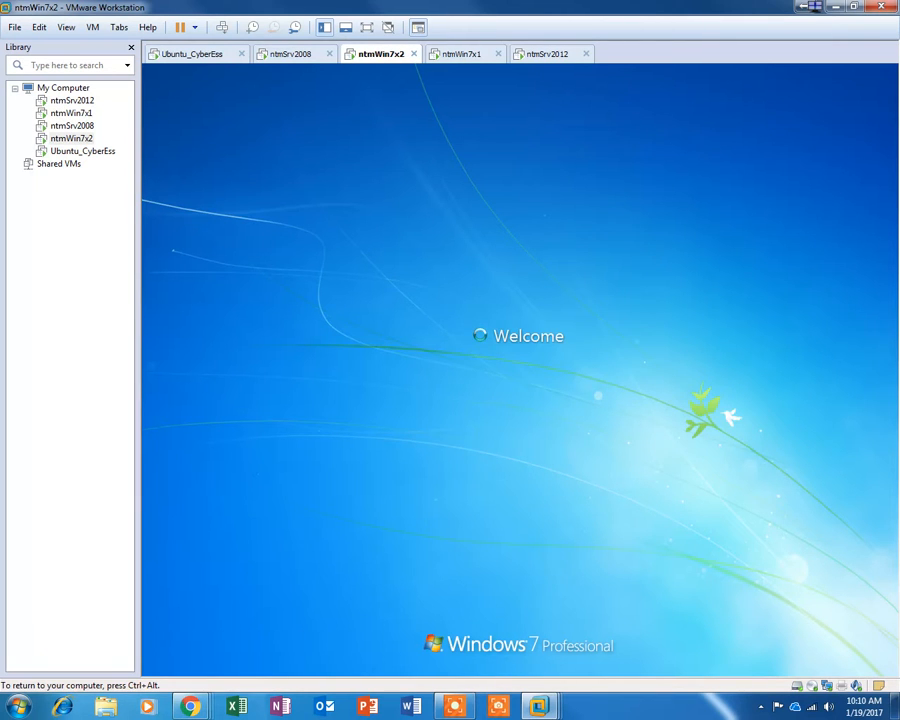
{"action": "left_click", "coordinate": [463, 54]}
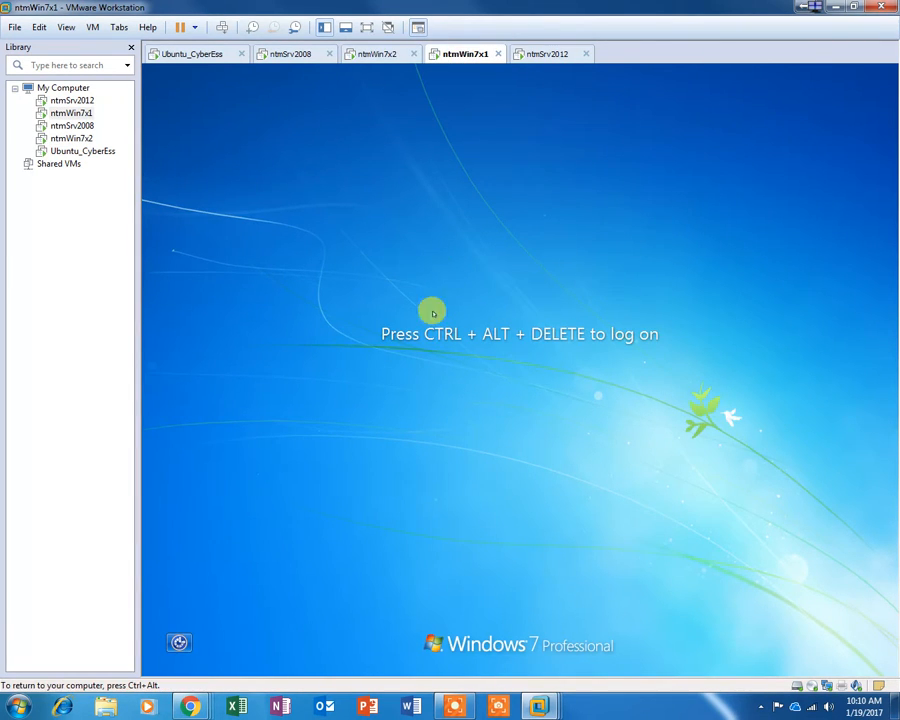
{"action": "key", "text": "ctrl+alt+Insert"}
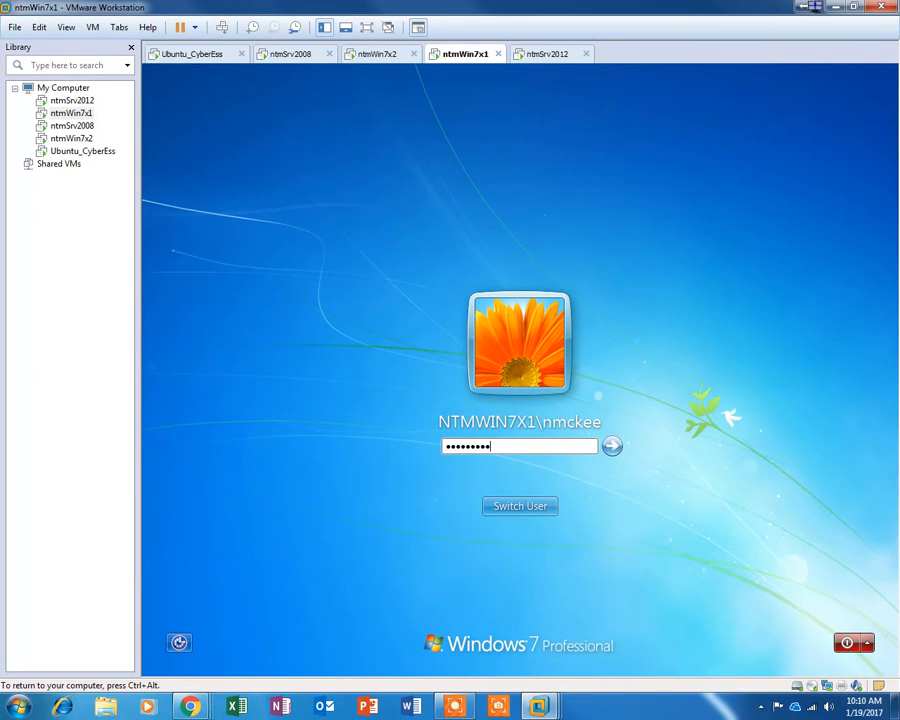
{"action": "key", "text": "Return"}
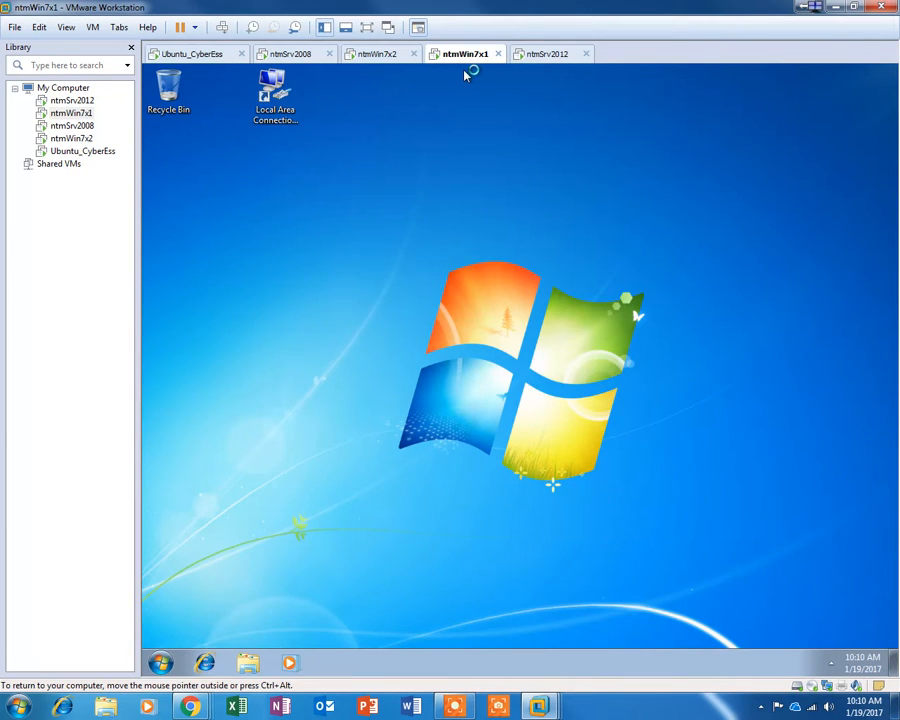
Step: Check the ntmSrv2012, ntmWin7x1, ntmWin7x2 and ntmSrv2008 VM tabs in turn
{"action": "left_click", "coordinate": [549, 55]}
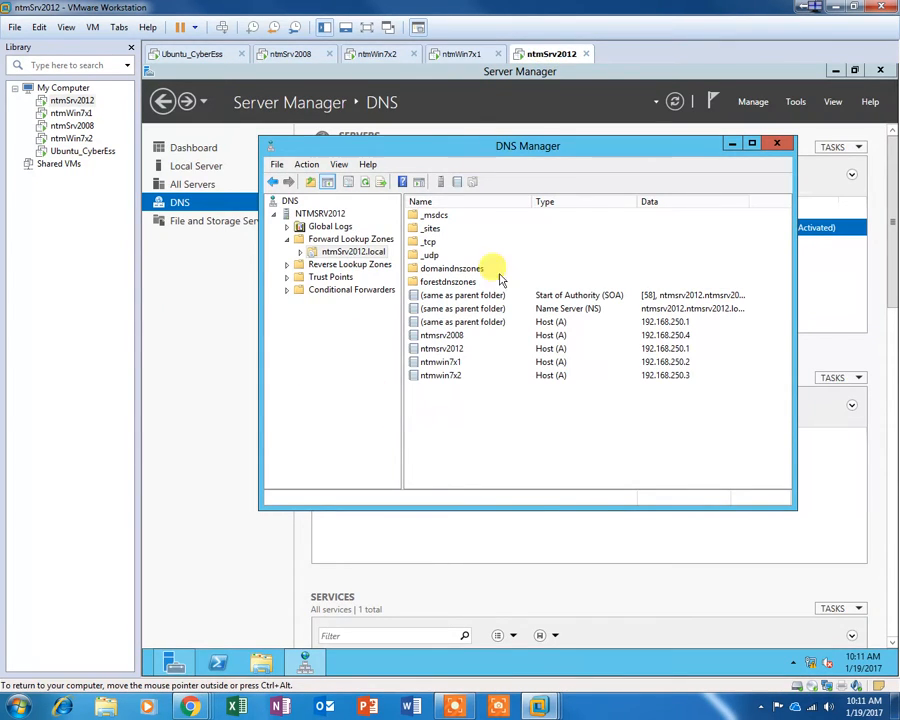
{"action": "left_click", "coordinate": [466, 54]}
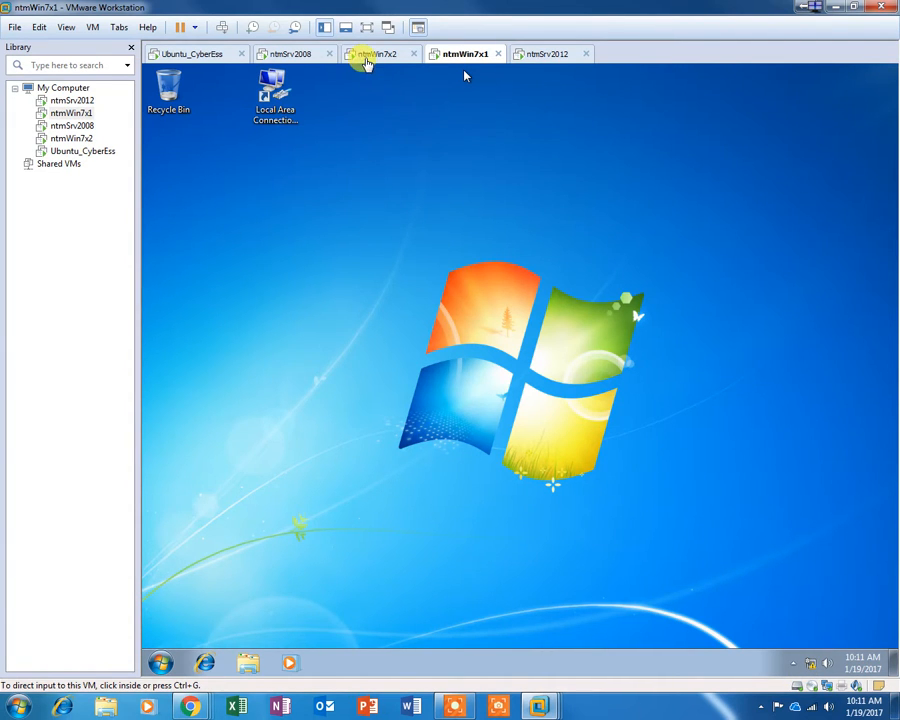
{"action": "left_click", "coordinate": [368, 56]}
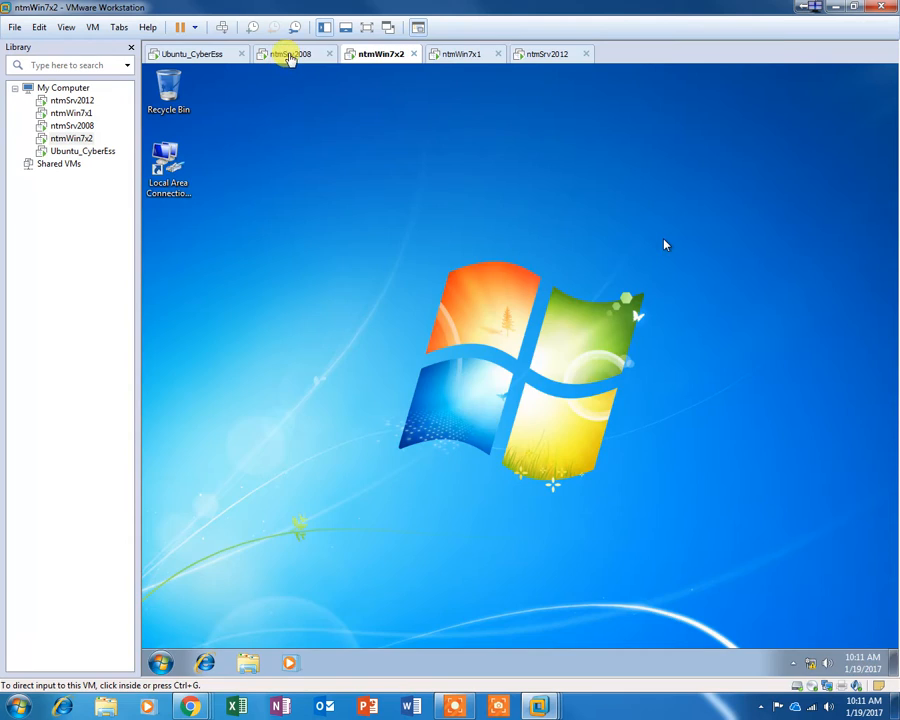
{"action": "left_click", "coordinate": [289, 56]}
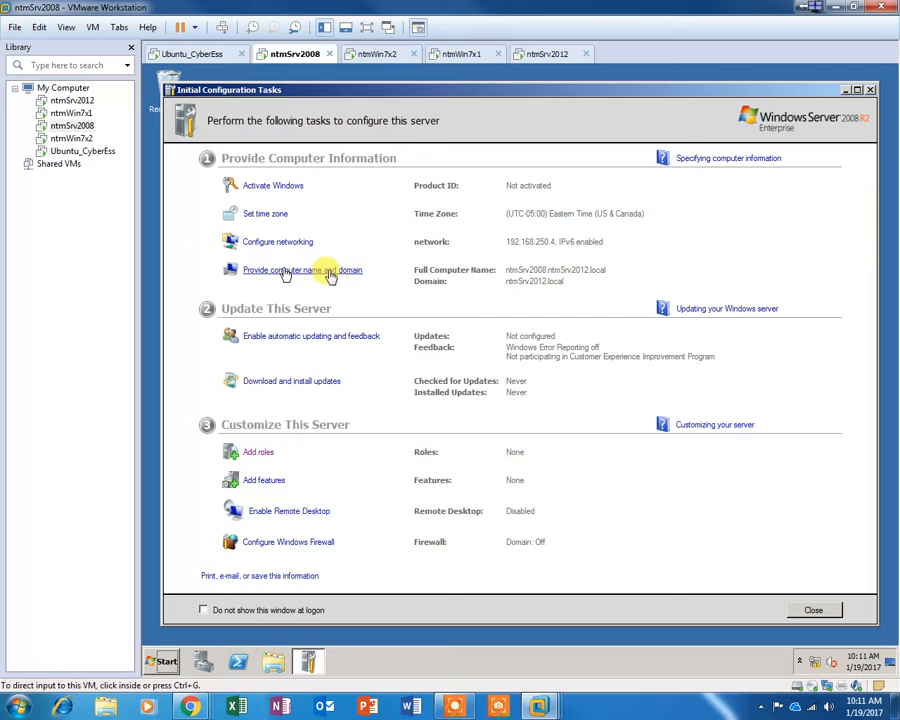
Step: On ntmSrv2008, switch Computer Name/Domain Changes membership from the ntmSrv2012.local domain to Workgroup
{"action": "left_click", "coordinate": [369, 272]}
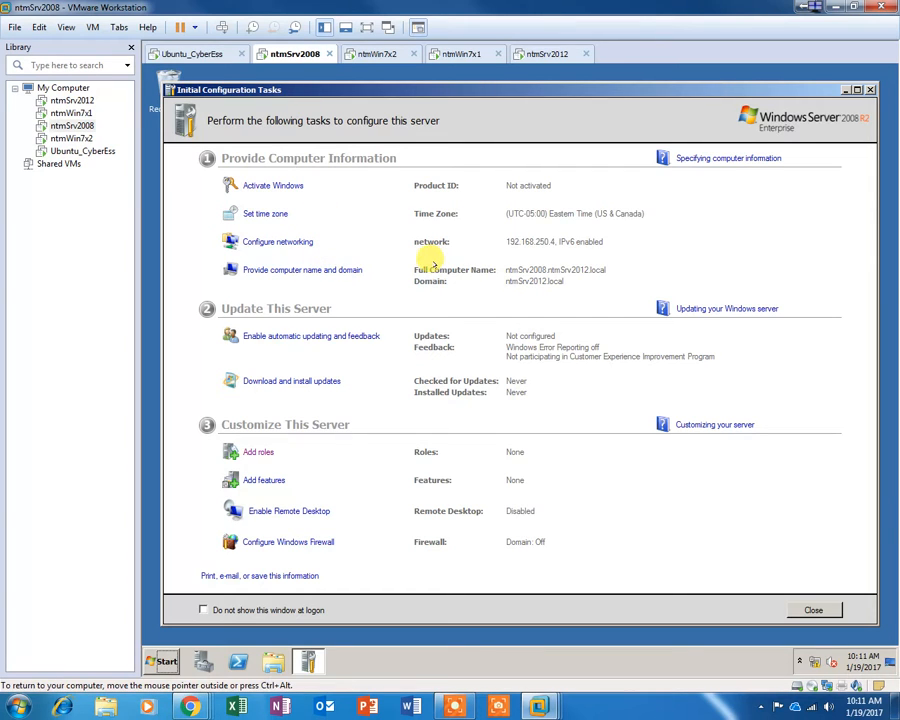
{"action": "left_click", "coordinate": [812, 664]}
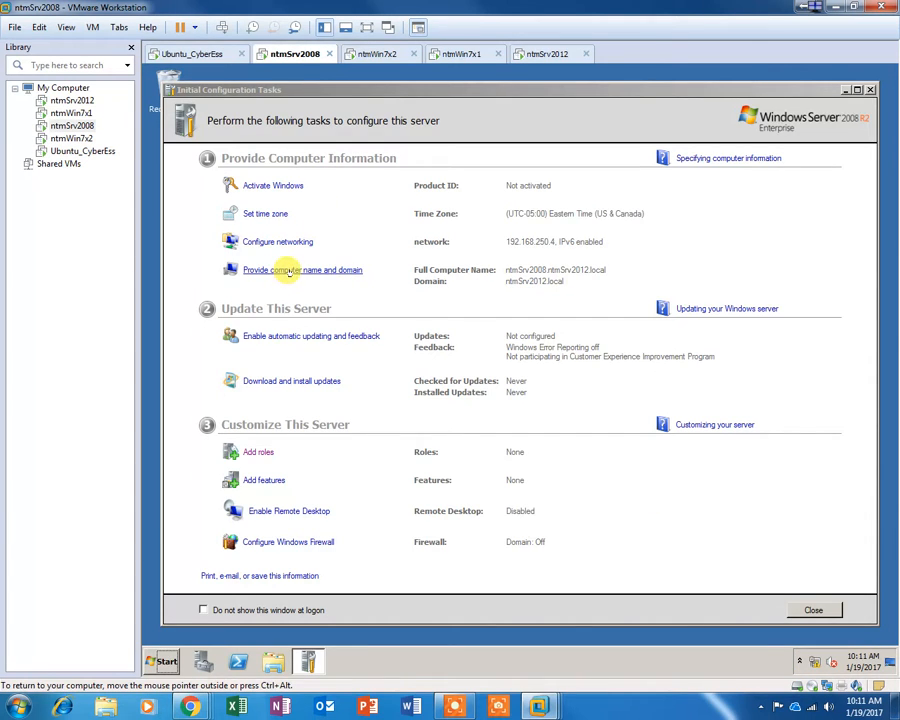
{"action": "left_click", "coordinate": [287, 269]}
{"action": "left_click", "coordinate": [470, 320]}
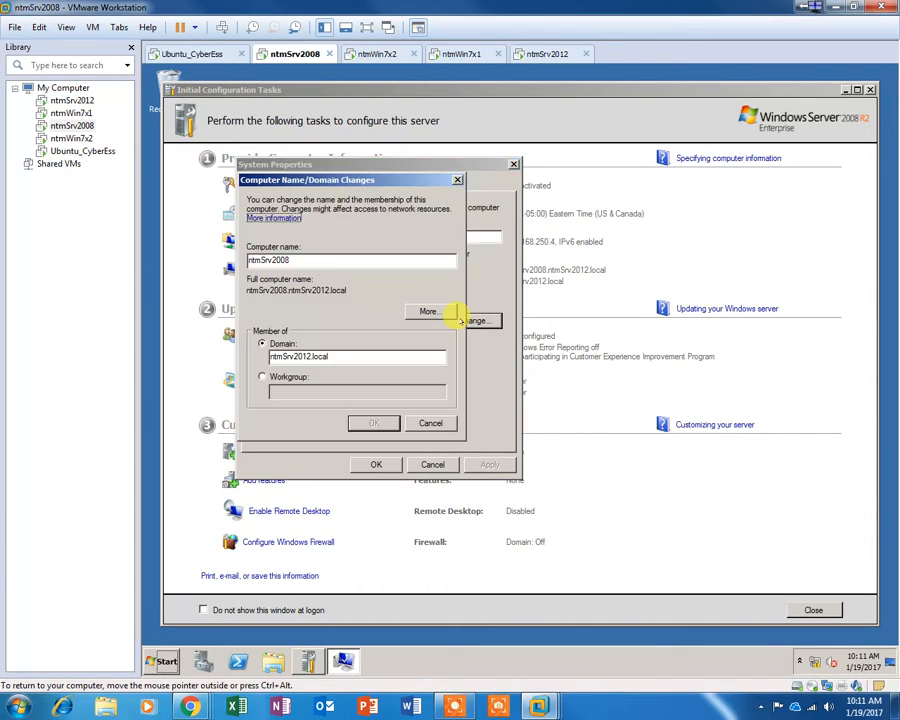
{"action": "left_click", "coordinate": [262, 377]}
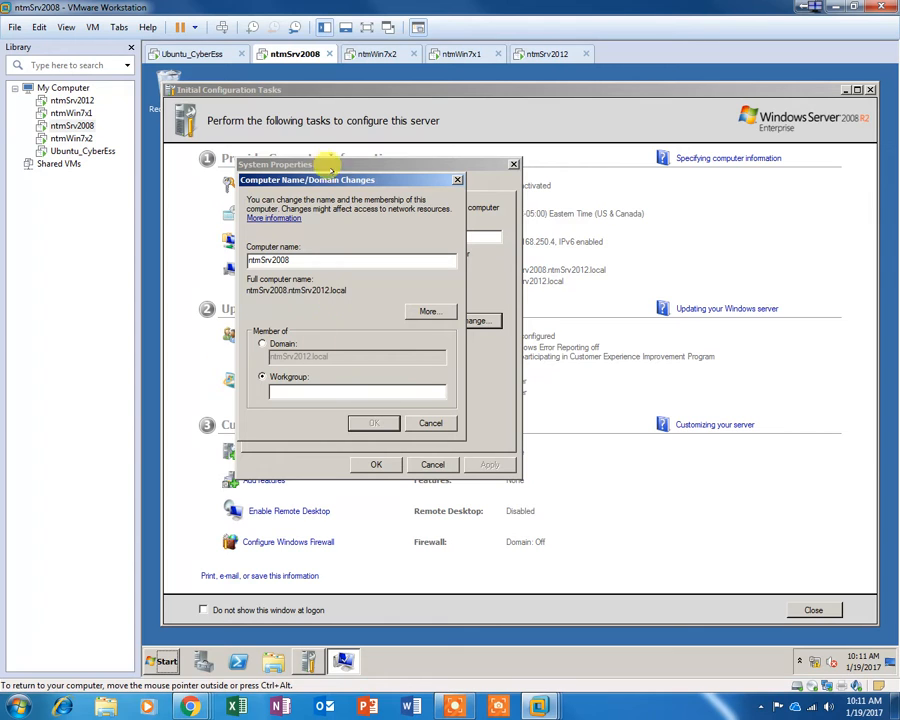
{"action": "left_click_drag", "start_coordinate": [330, 182], "coordinate": [617, 216]}
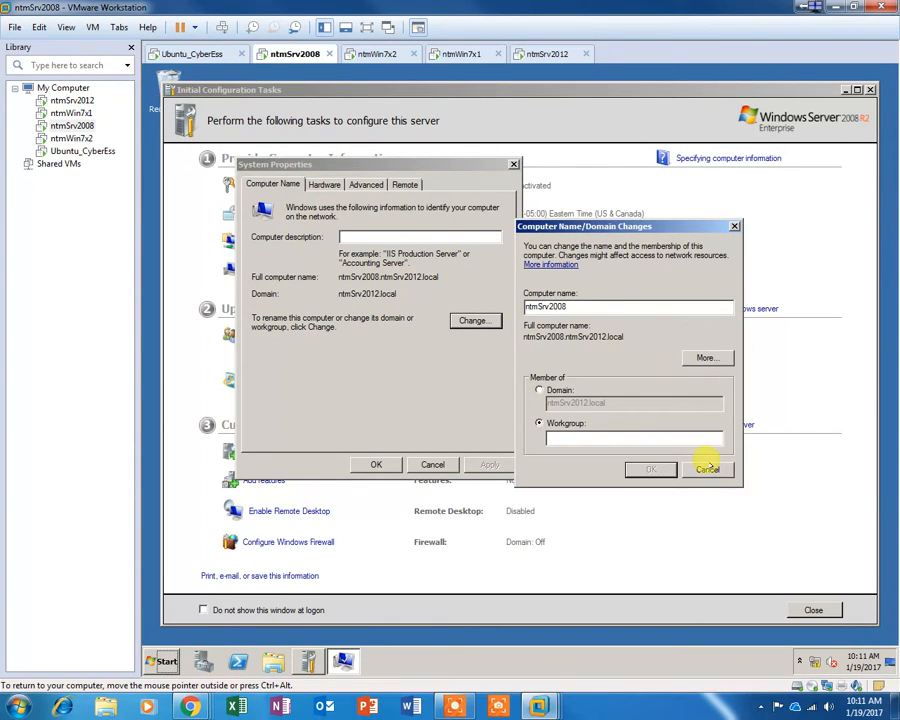
{"action": "left_click_drag", "start_coordinate": [589, 227], "coordinate": [268, 298]}
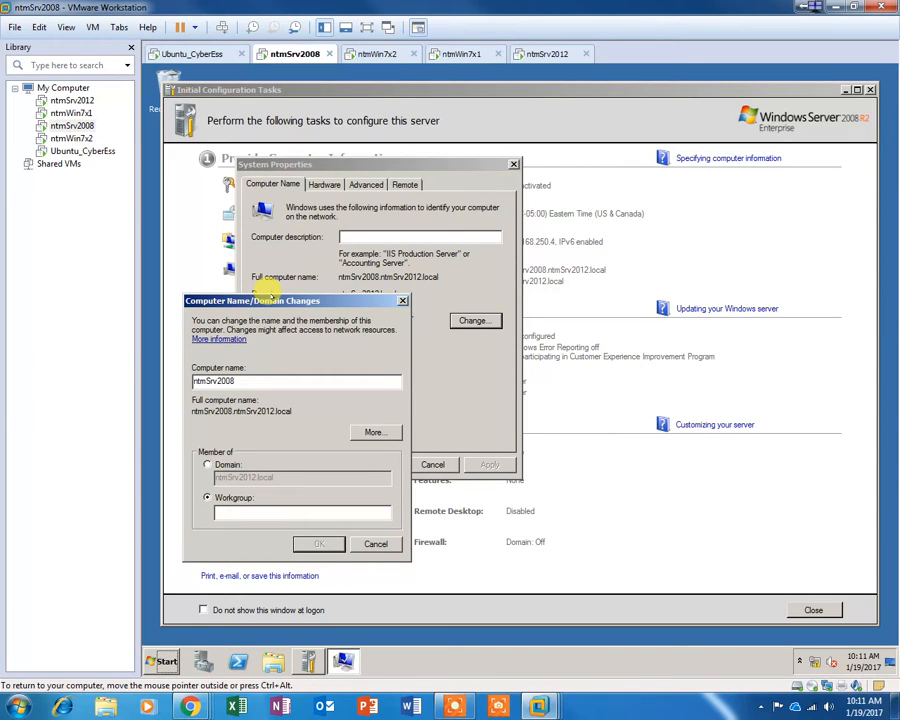
{"action": "left_click_drag", "start_coordinate": [270, 290], "coordinate": [268, 261]}
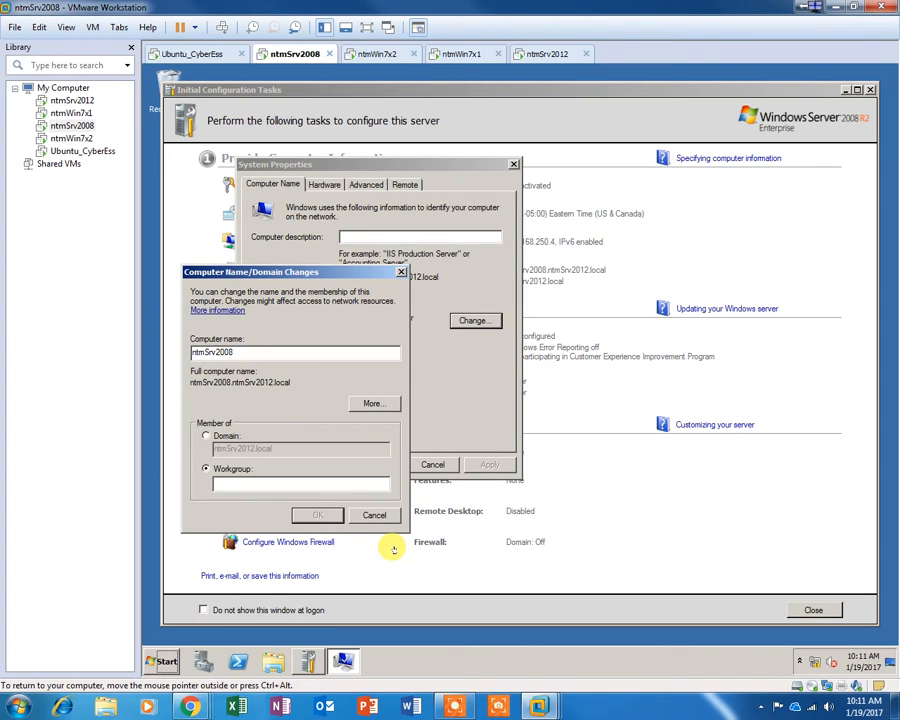
{"action": "mouse_move", "coordinate": [455, 693]}
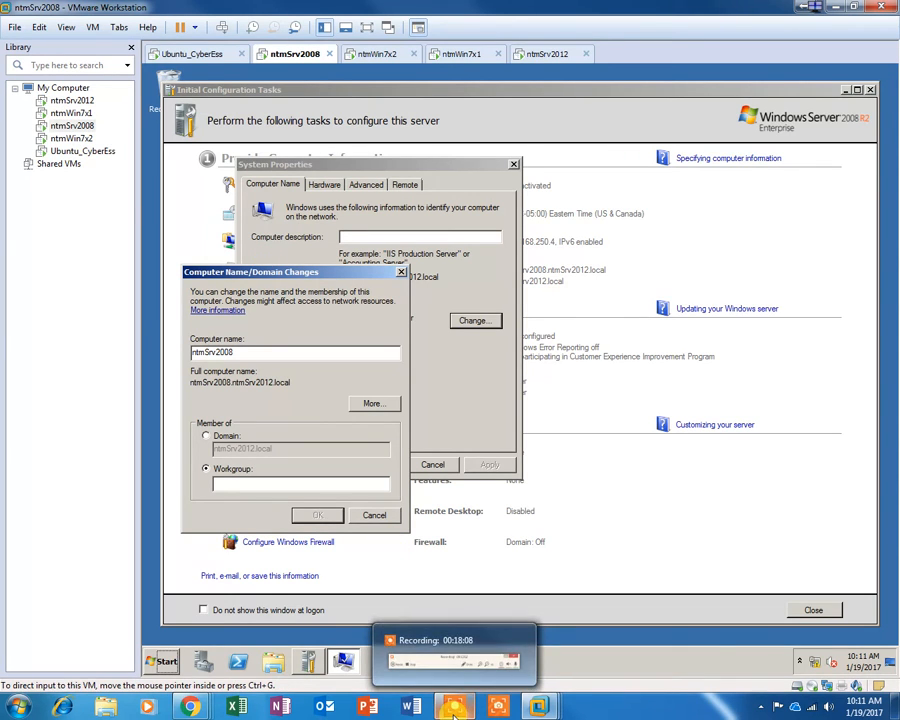